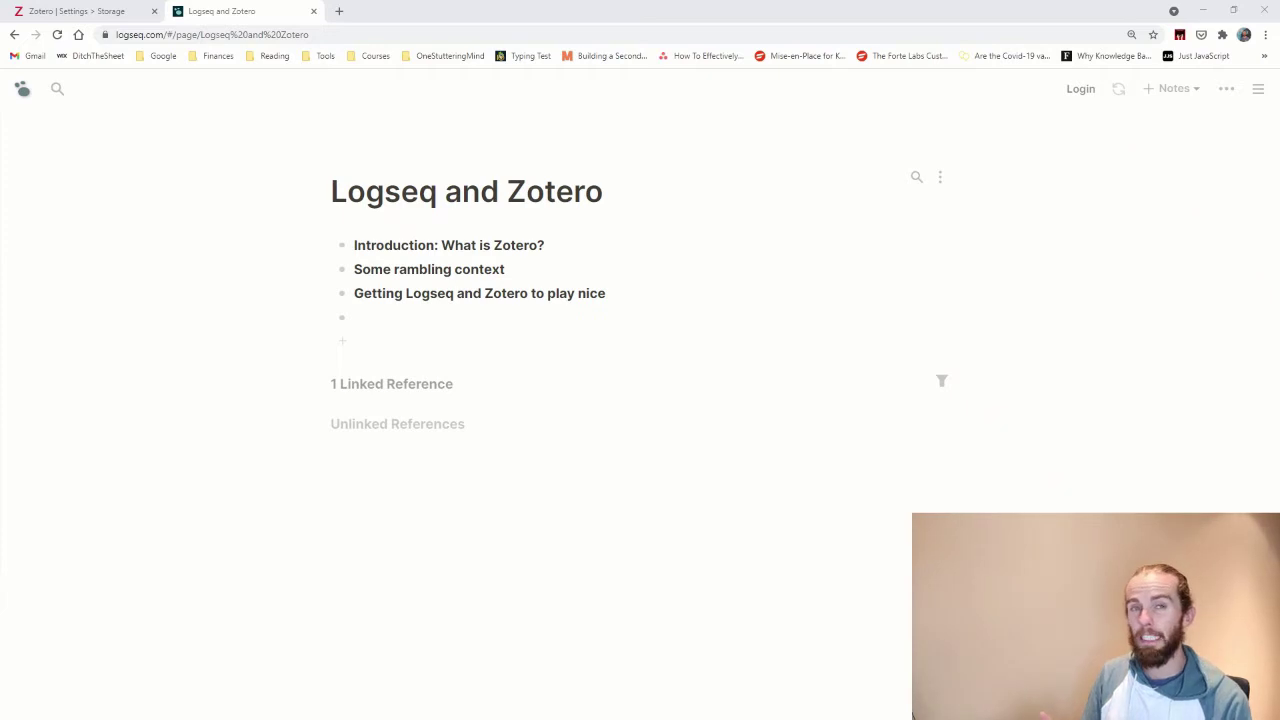
Check Zotero's storage settings, then view the empty Bachelor's test collection on the web and in the desktop app
click(125, 9)
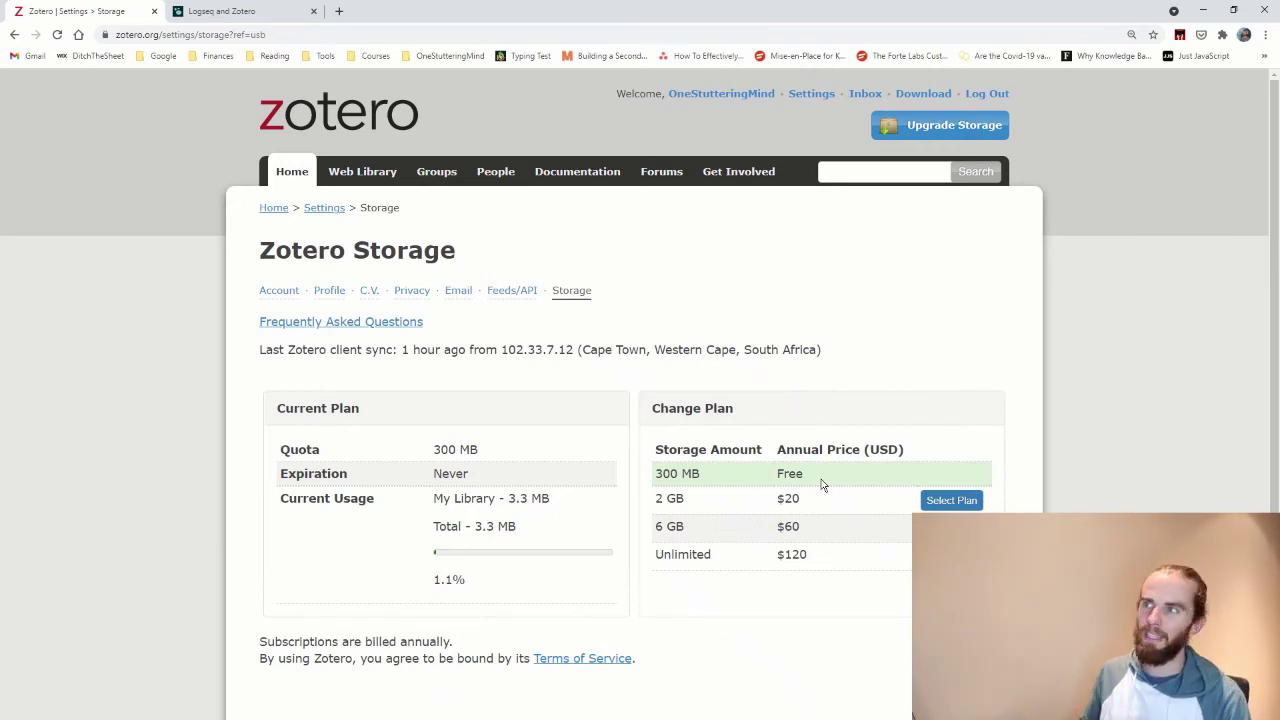
click(271, 8)
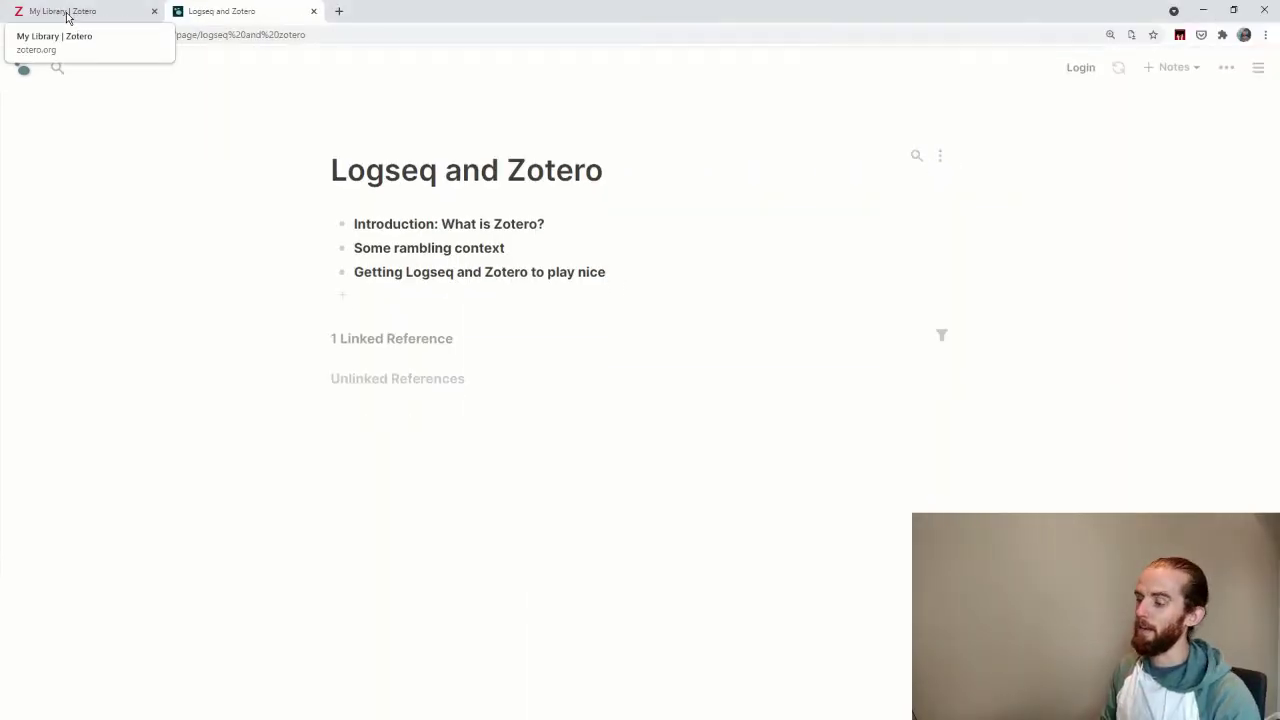
click(66, 15)
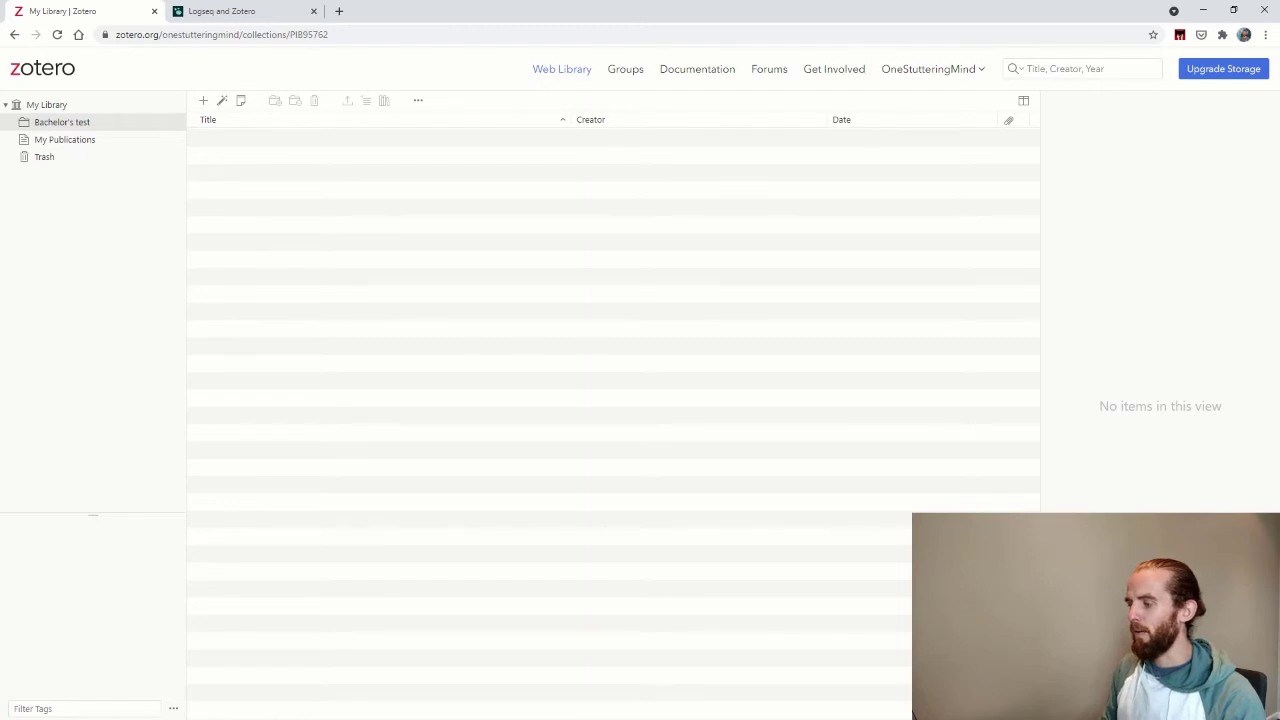
key(alt+Tab)
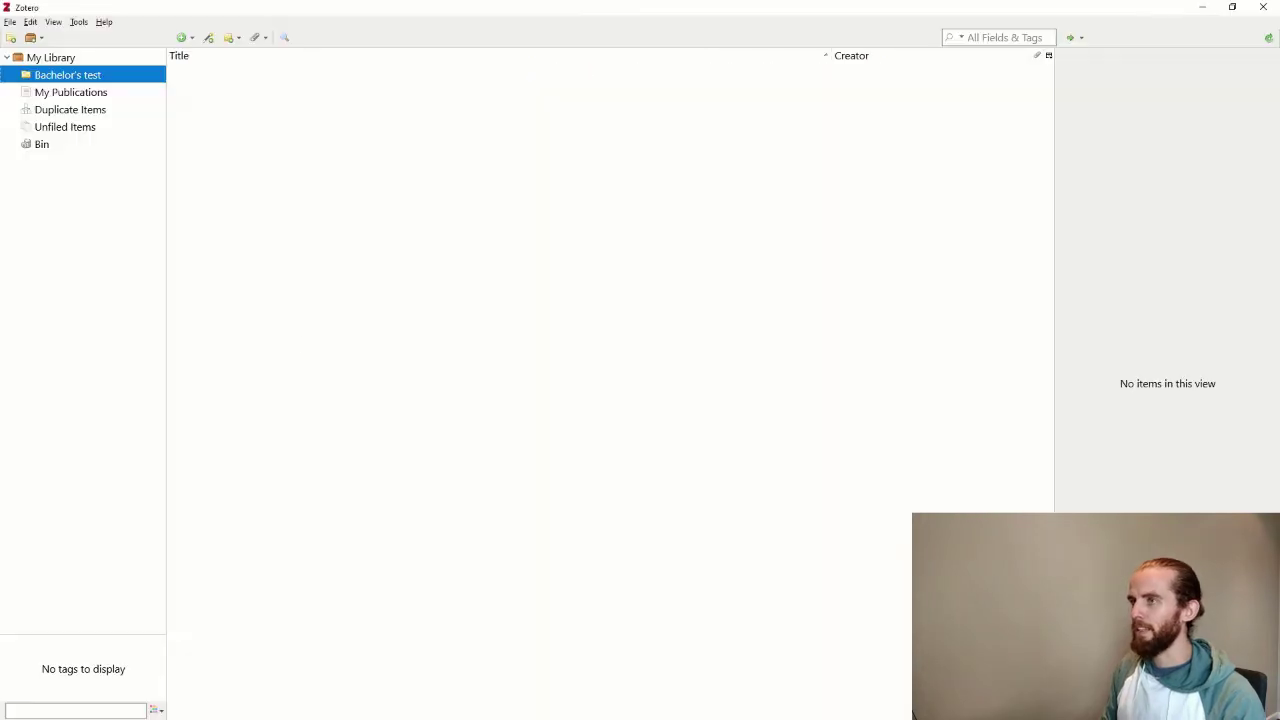
Create a blank Book item in Bachelor's test and open the Add Item by Identifier lookup
click(183, 42)
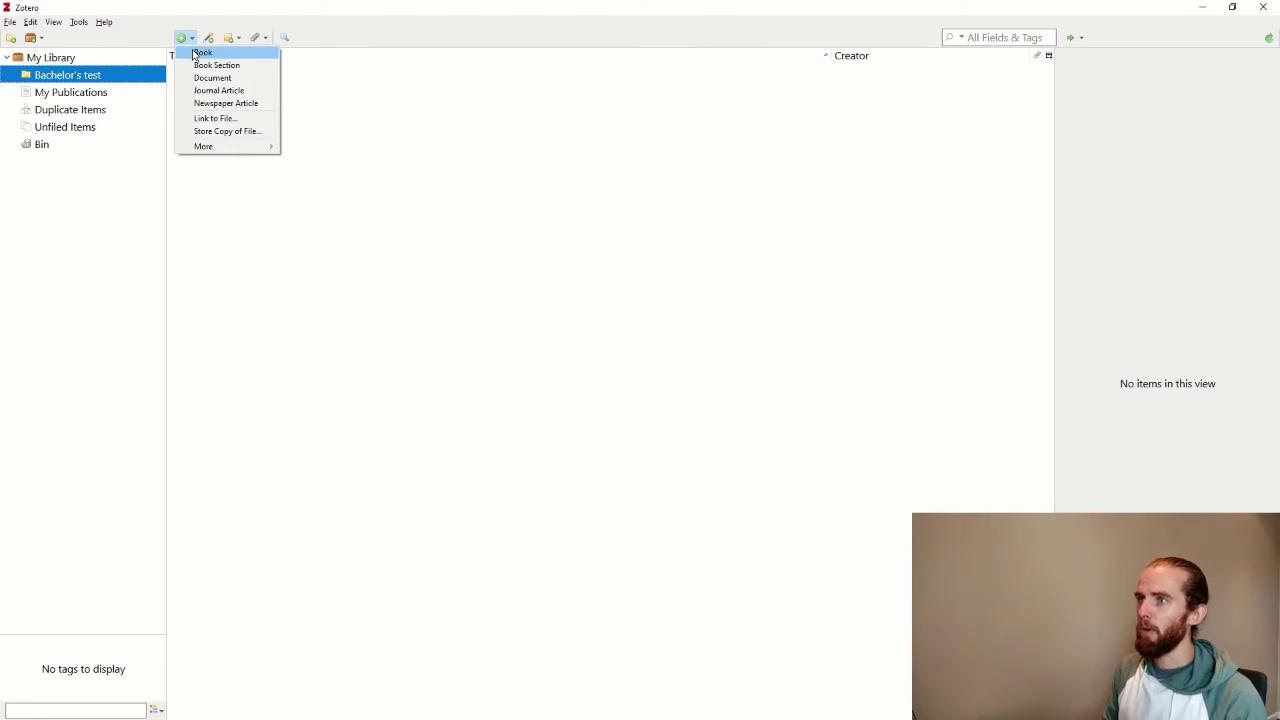
click(200, 53)
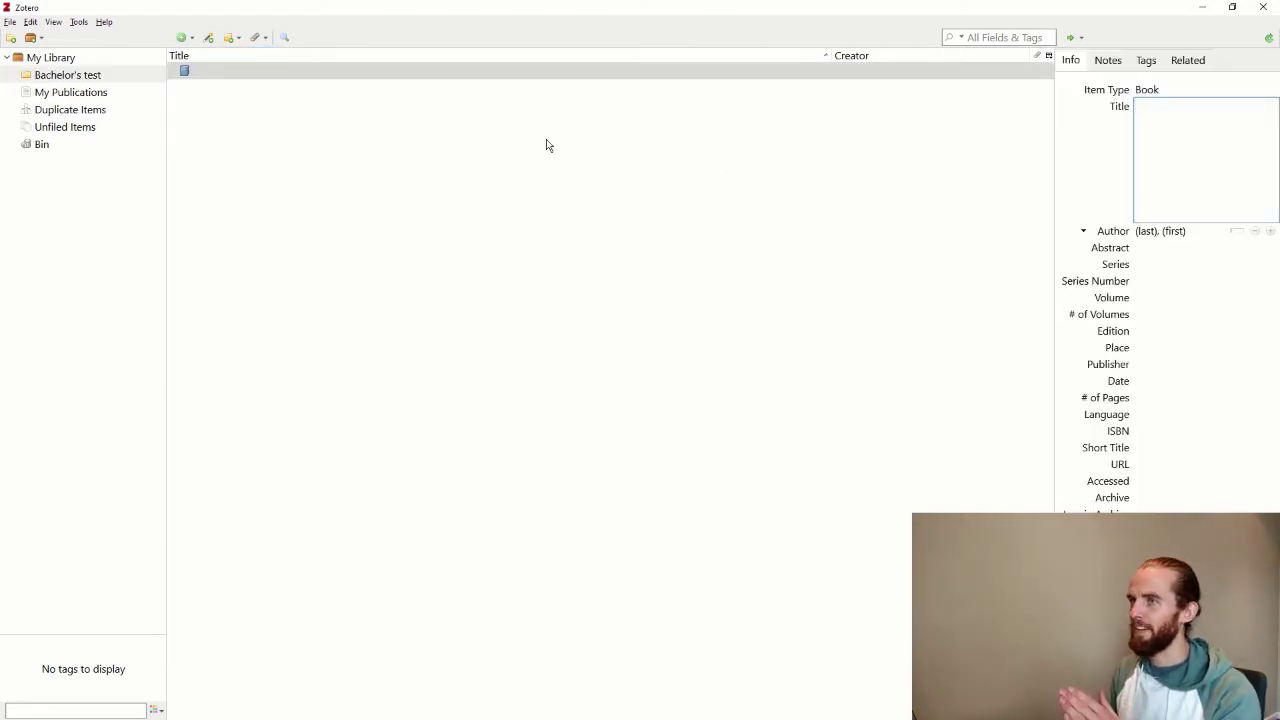
click(193, 41)
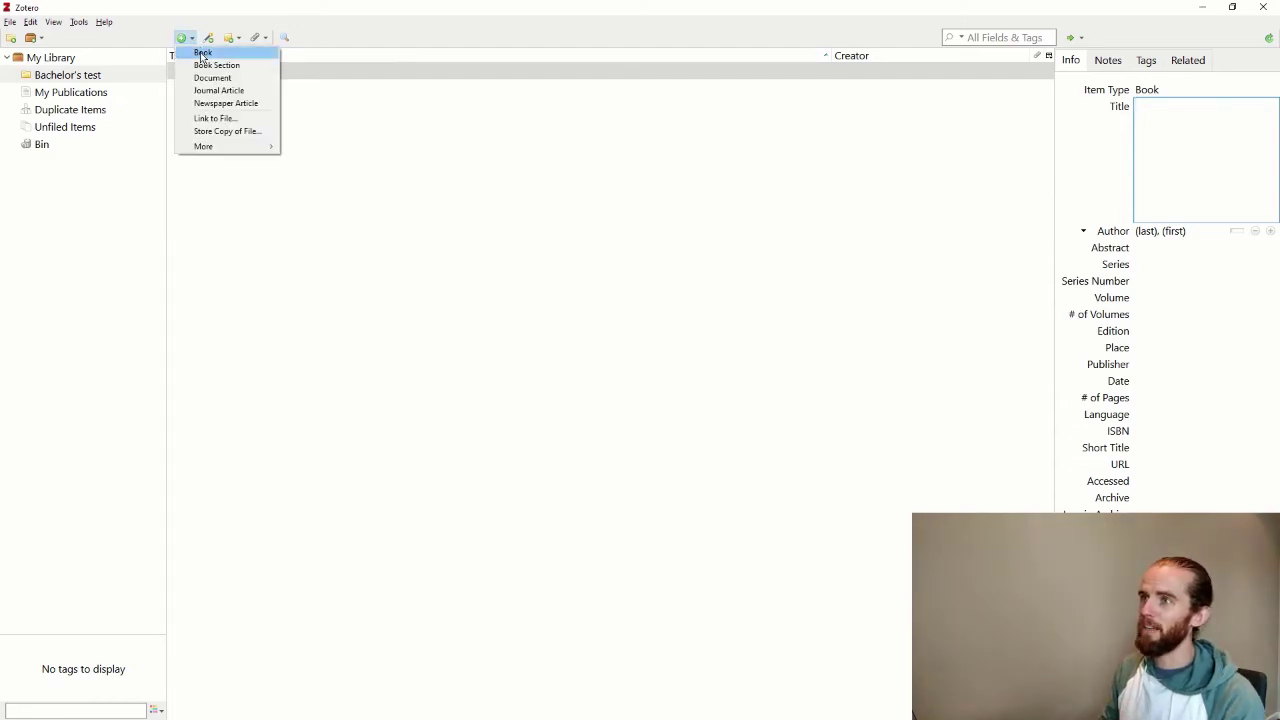
click(209, 42)
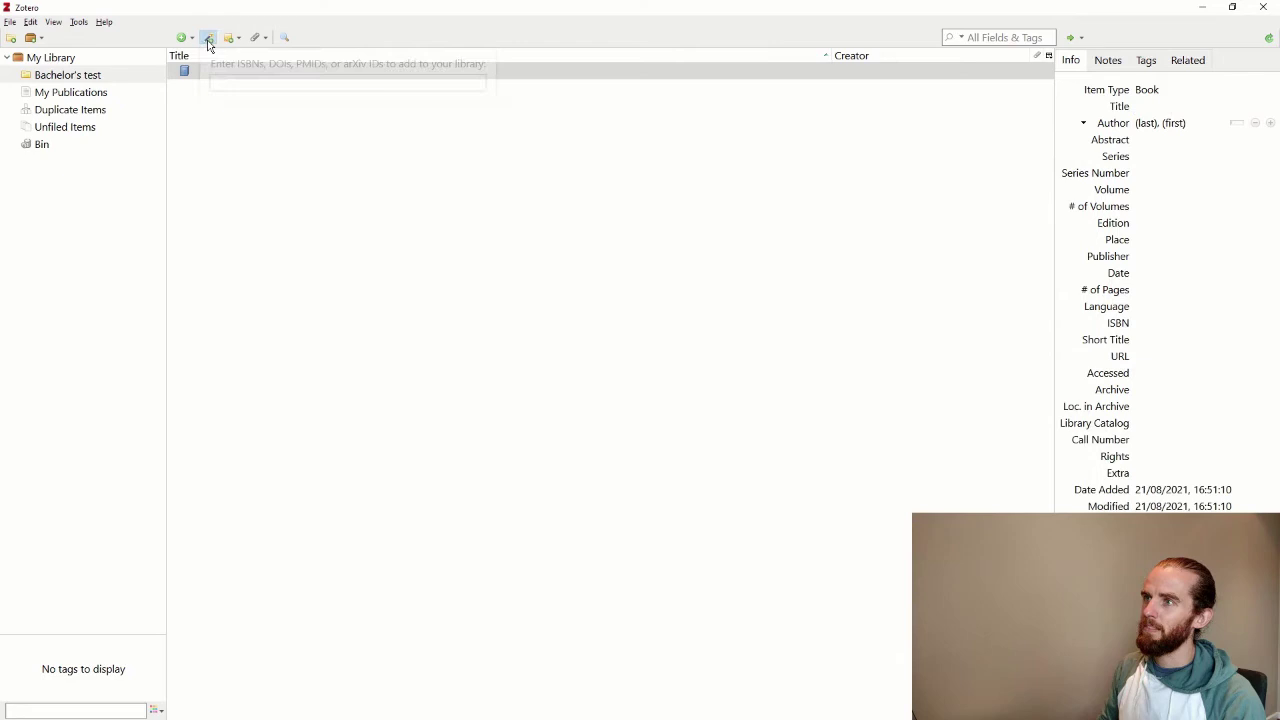
click(209, 42)
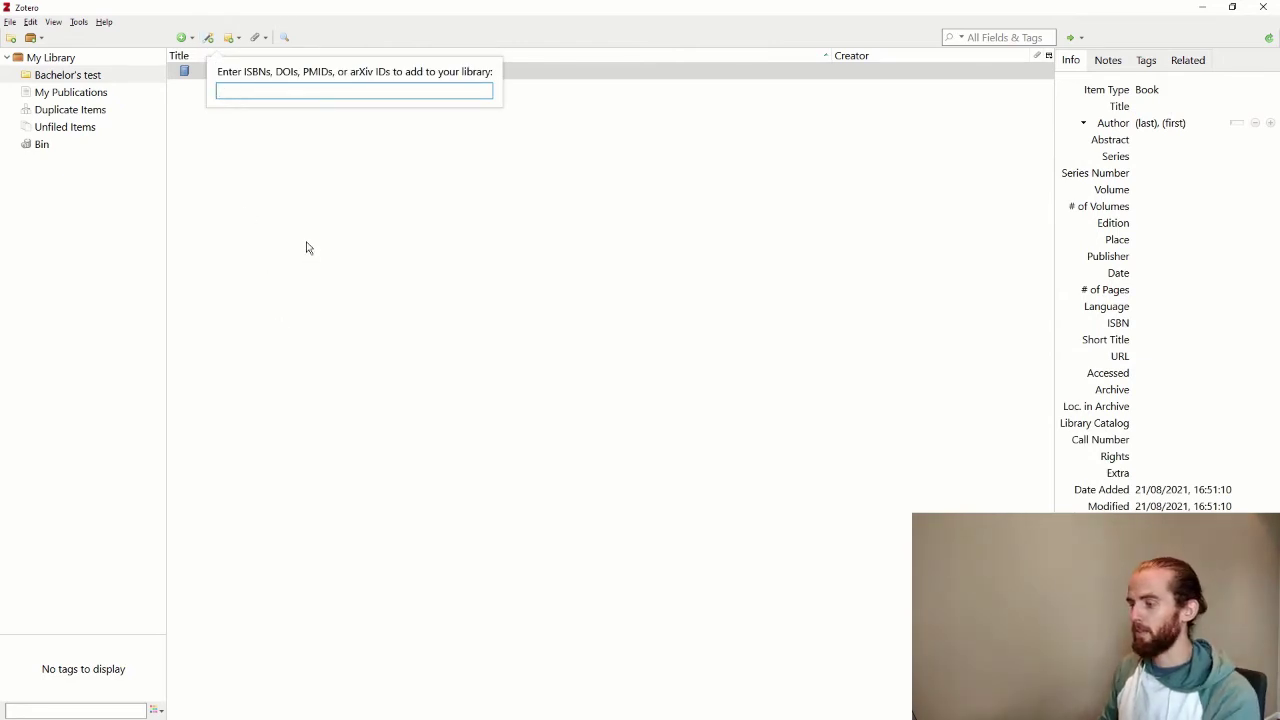
key(alt+Tab)
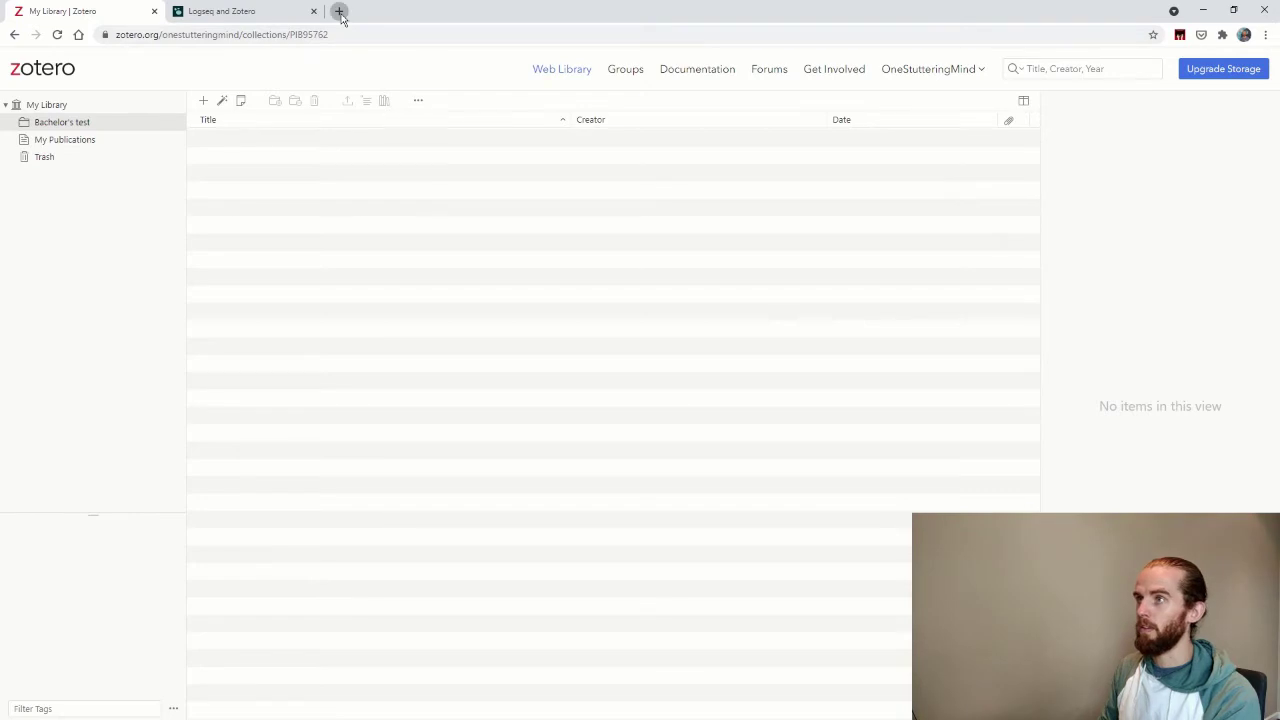
click(337, 11)
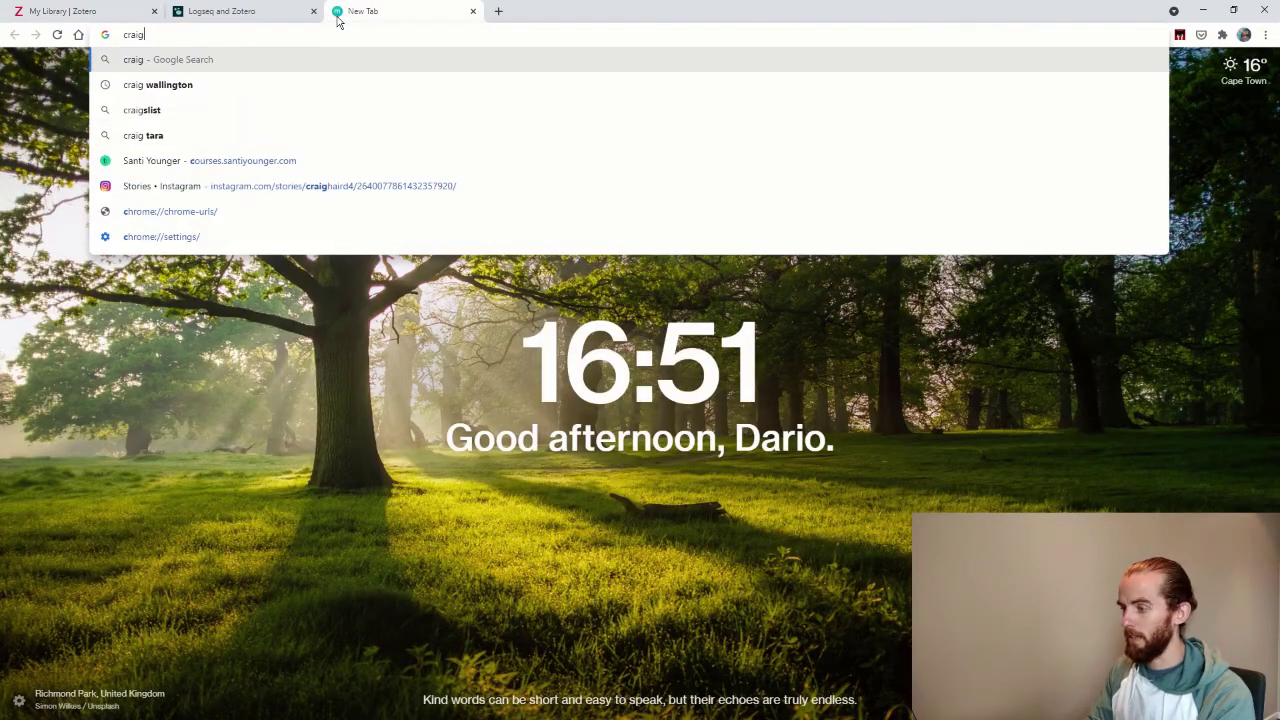
text(s soil)
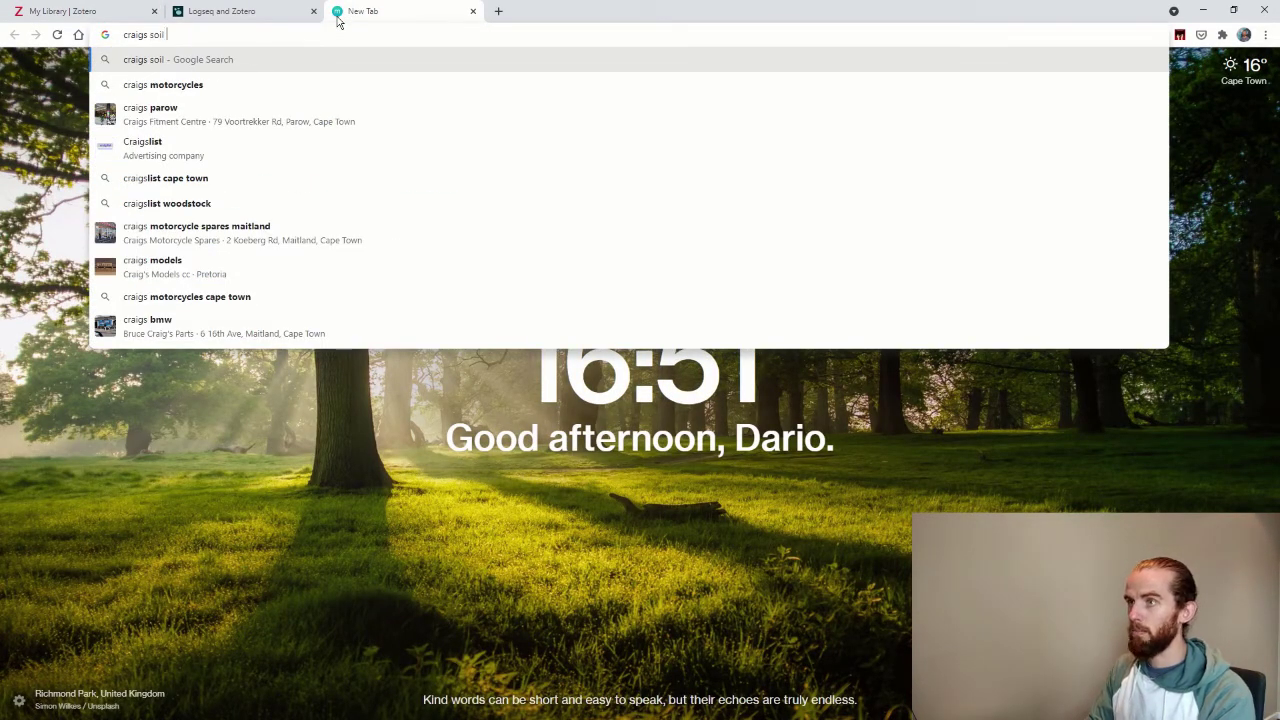
text( mechanics)
key(Return)
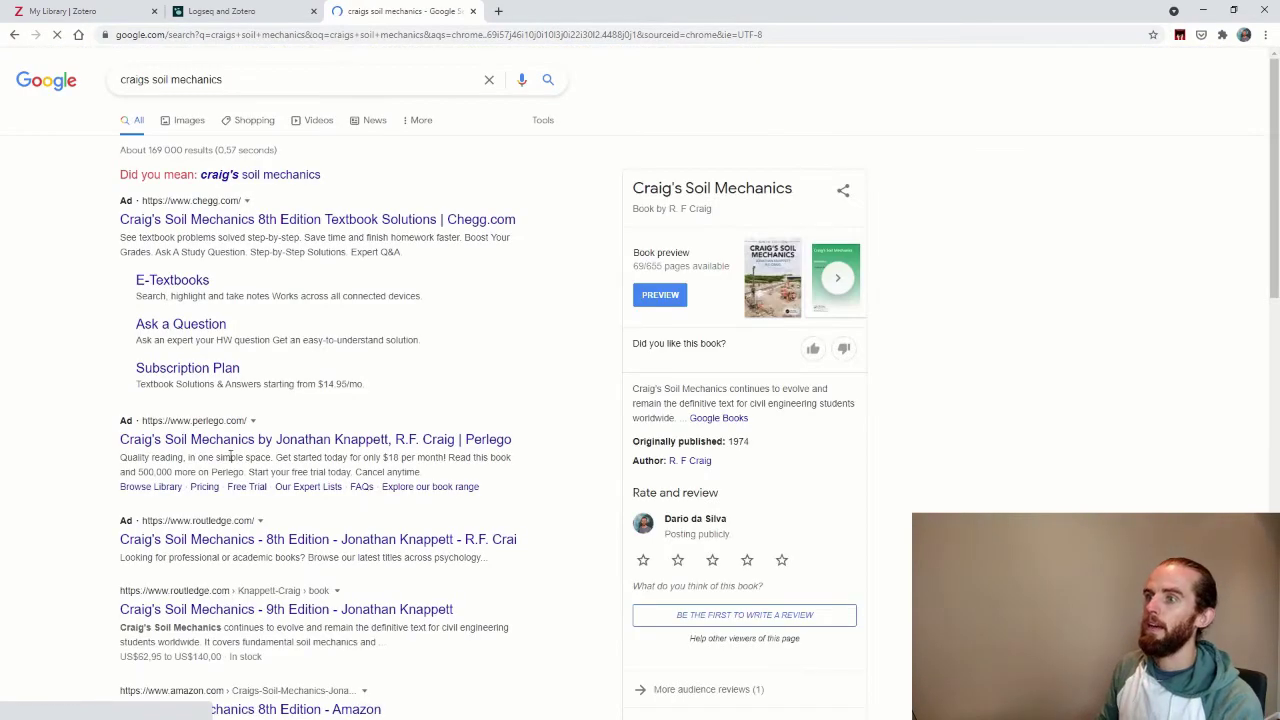
scroll(243, 545, down, 2)
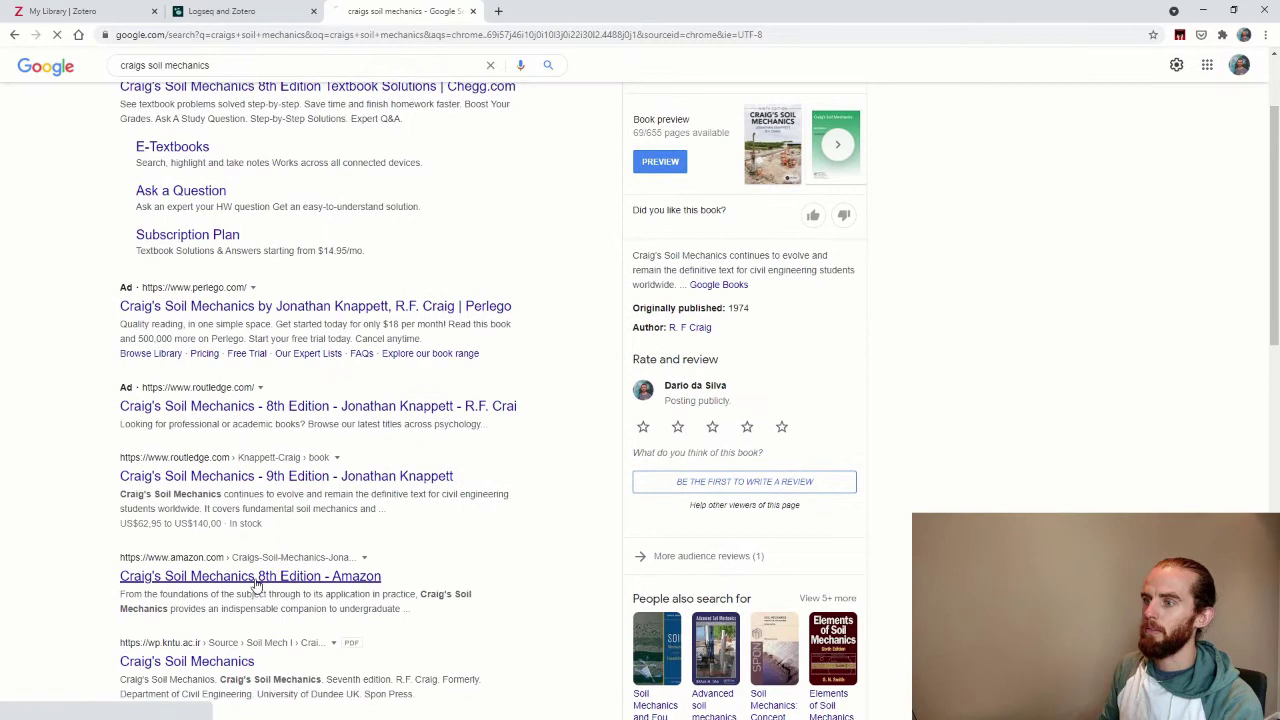
click(256, 585)
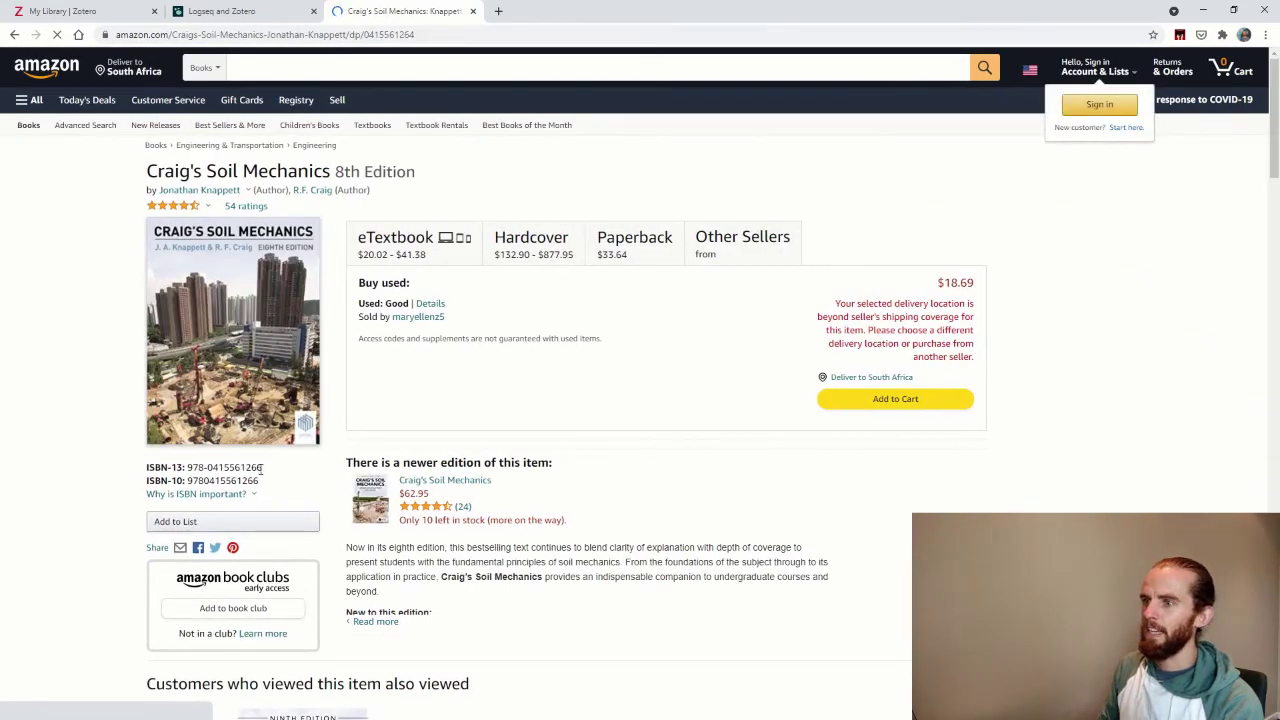
drag(264, 468, 187, 467)
key(ctrl+c)
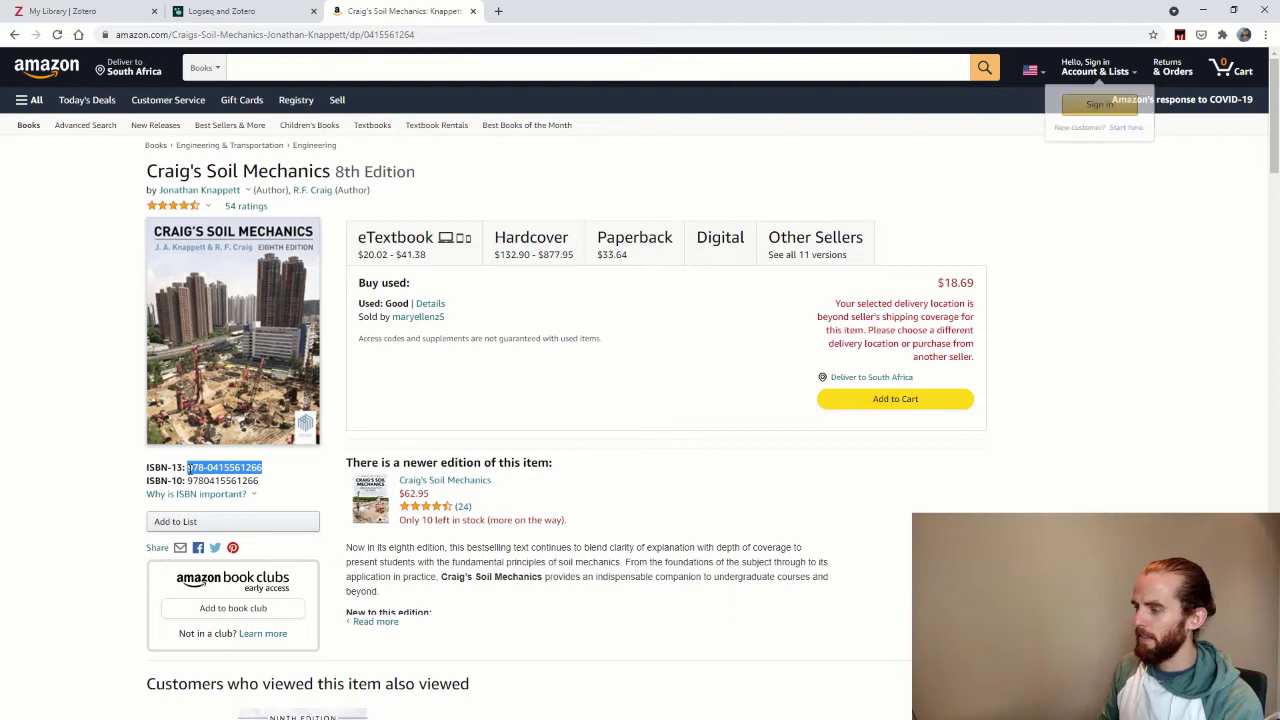
key(ctrl+plus)
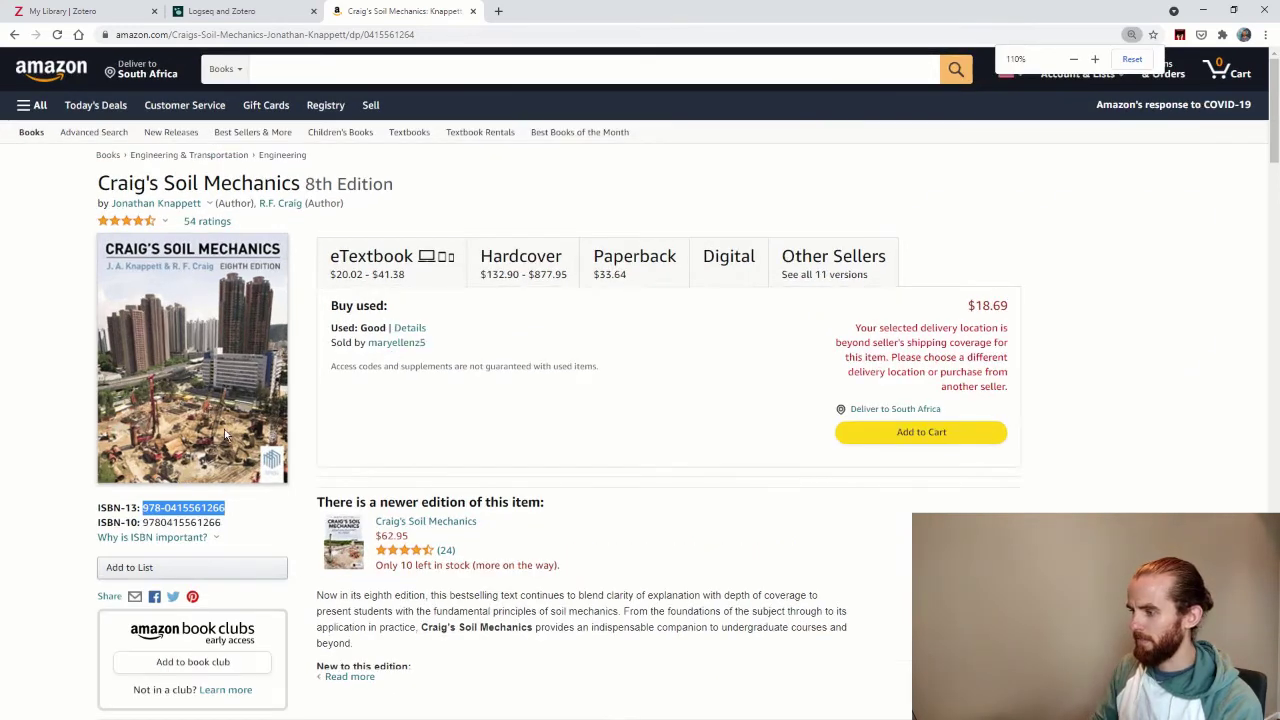
click(138, 10)
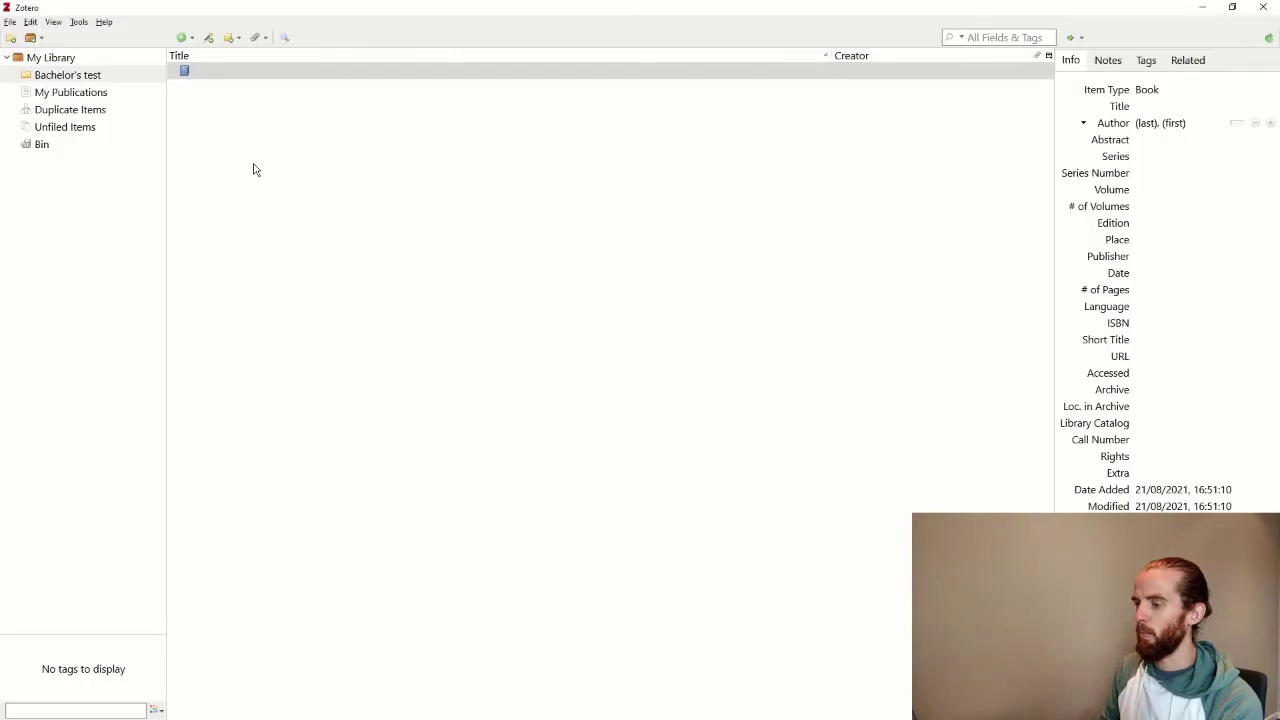
click(244, 75)
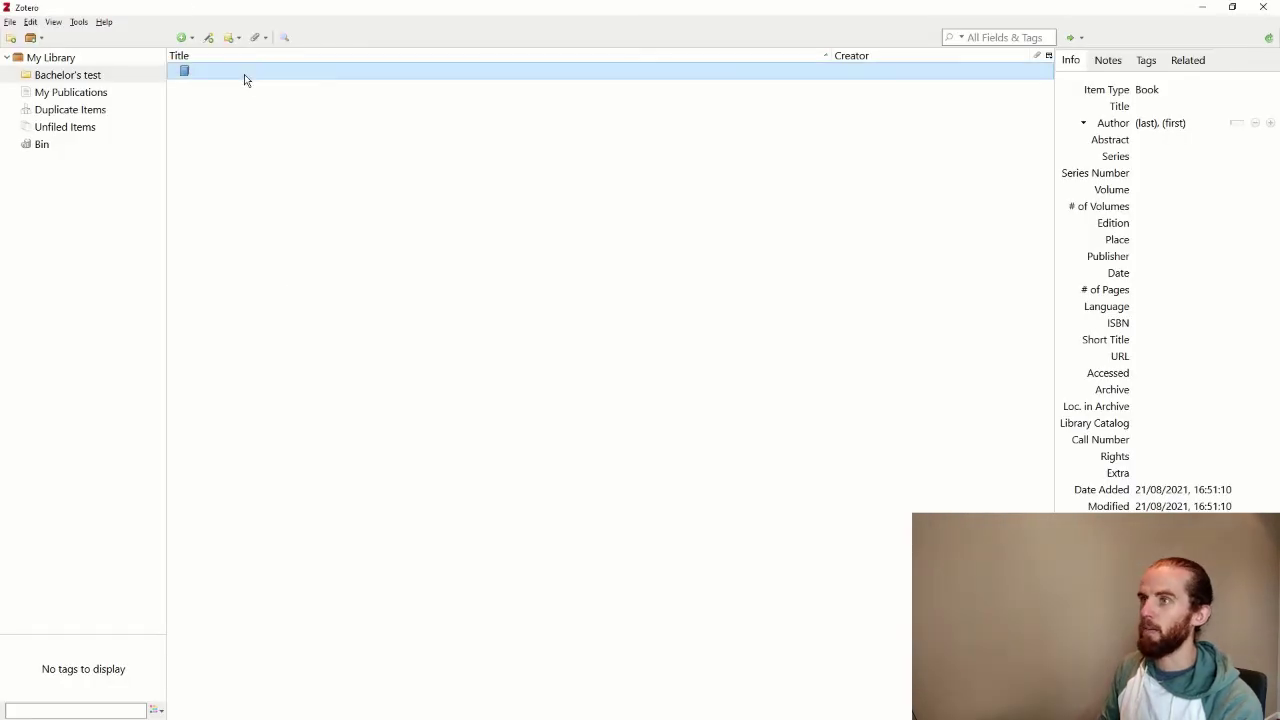
click(209, 37)
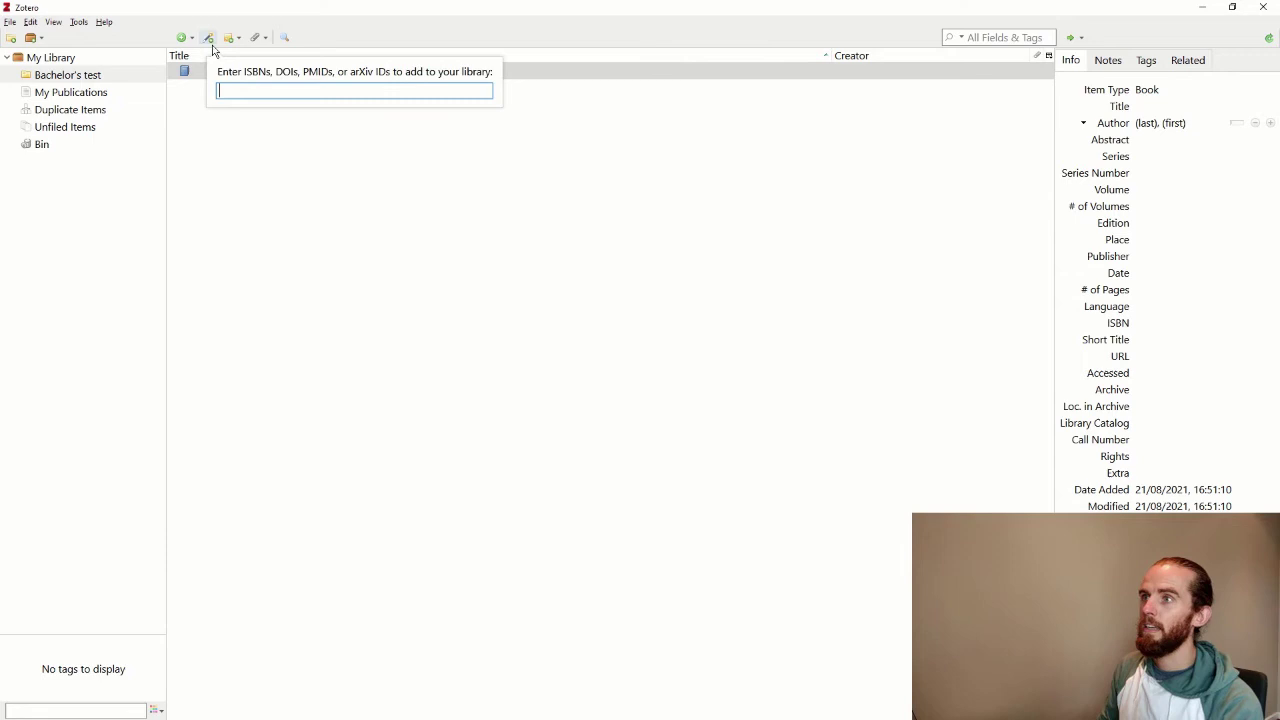
key(ctrl+v)
key(Return)
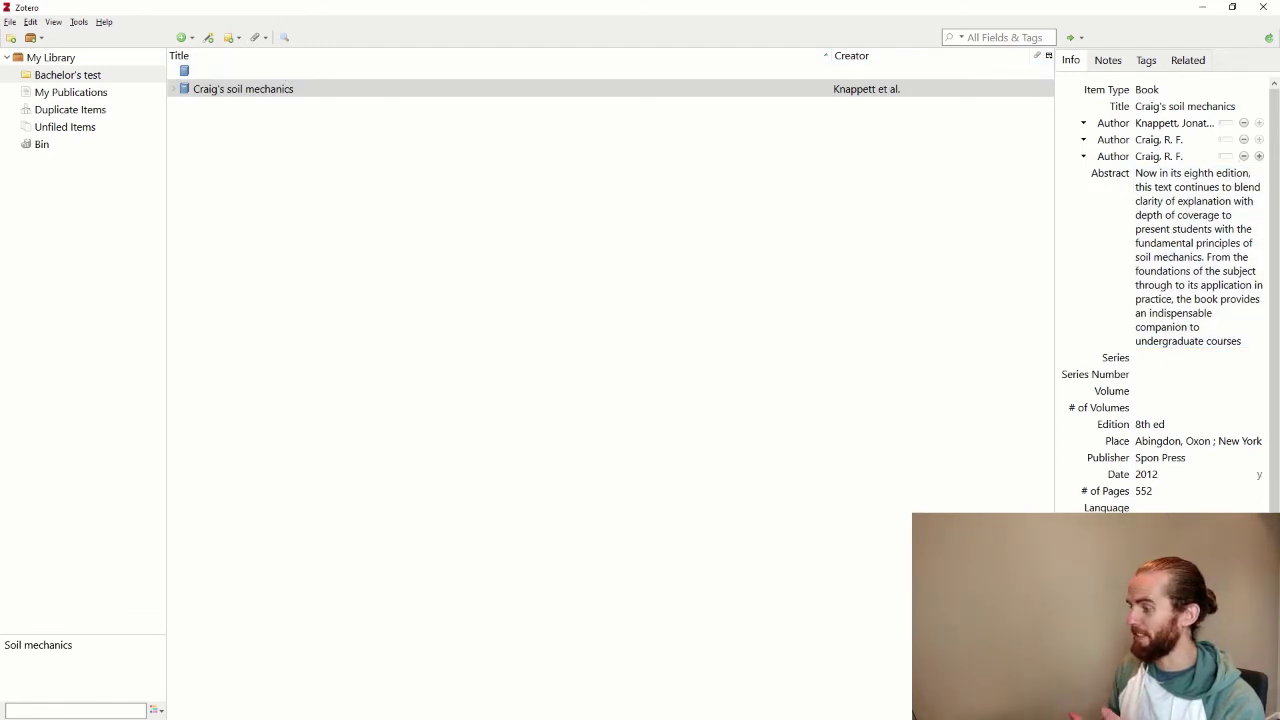
Remove the blank Book item from the Bachelor's test collection
right_click(209, 76)
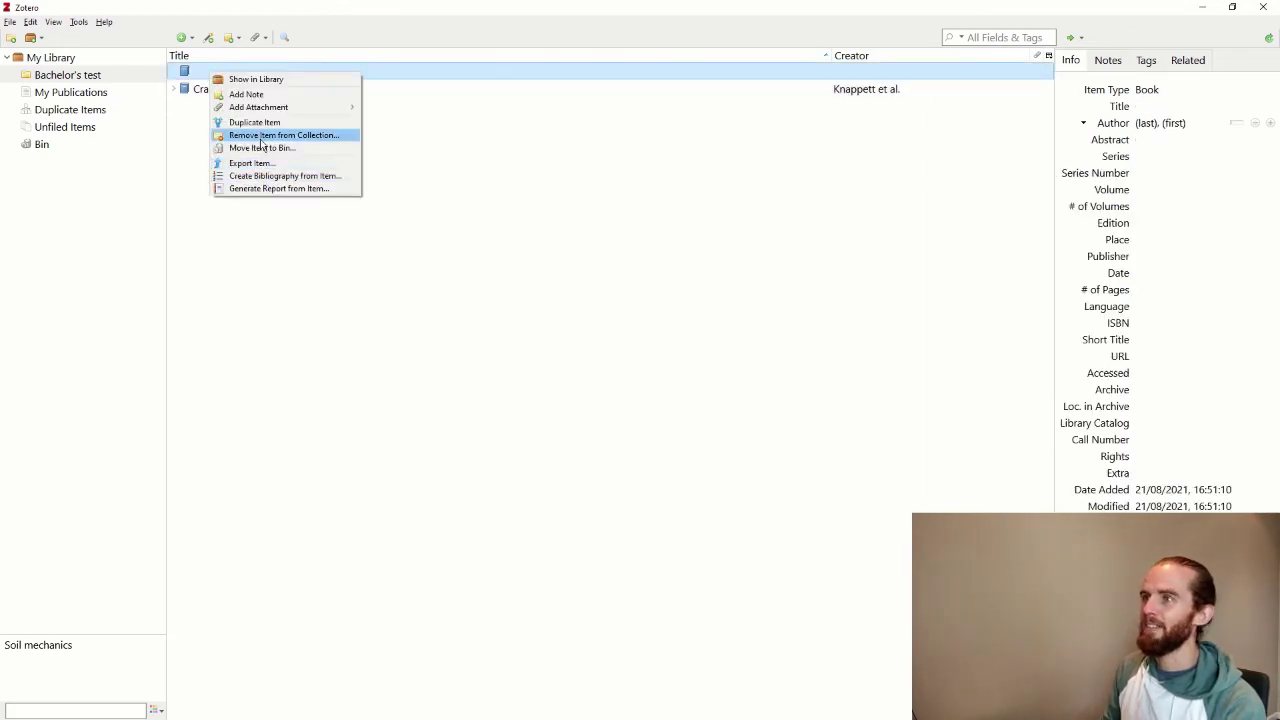
click(262, 140)
click(612, 388)
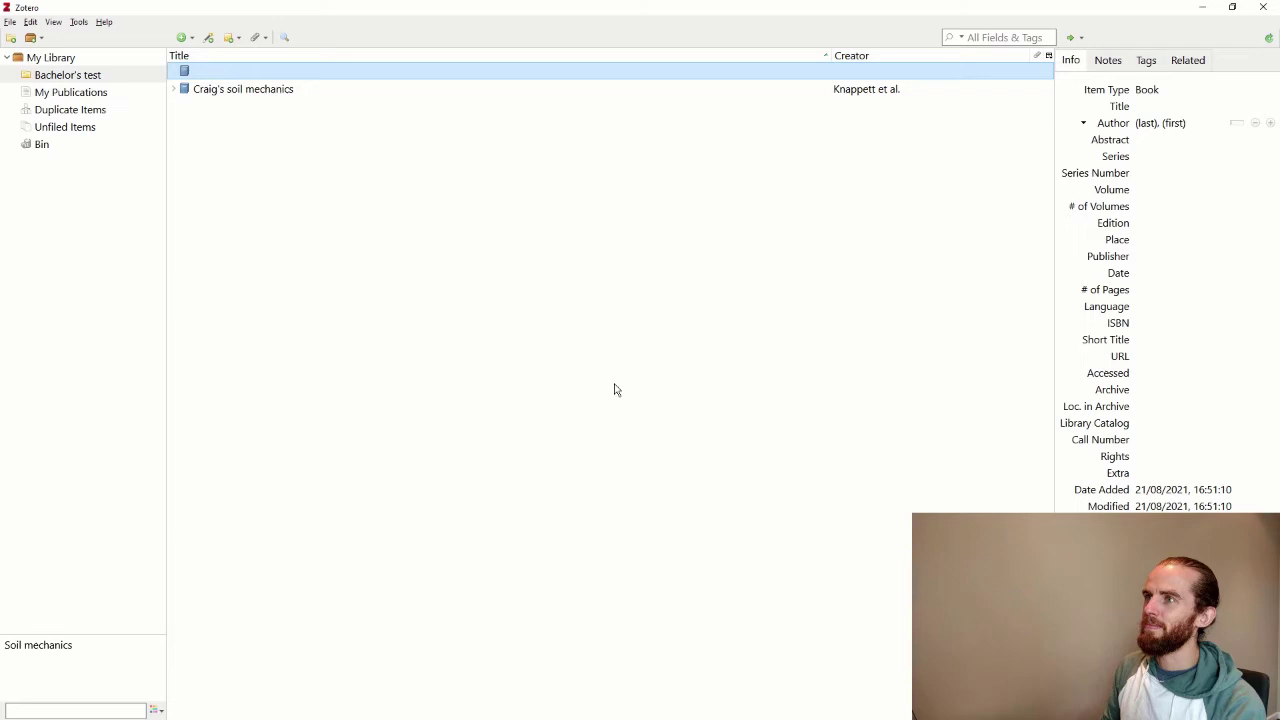
key(alt+Tab)
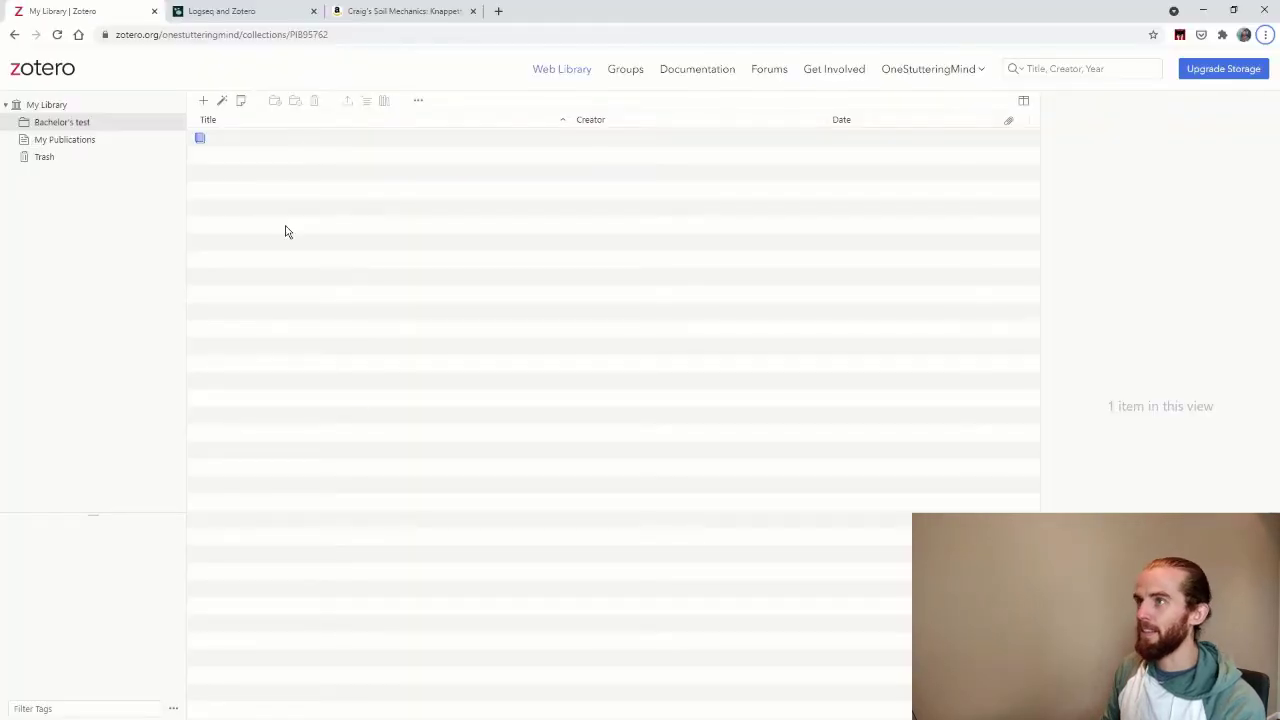
click(404, 10)
click(350, 74)
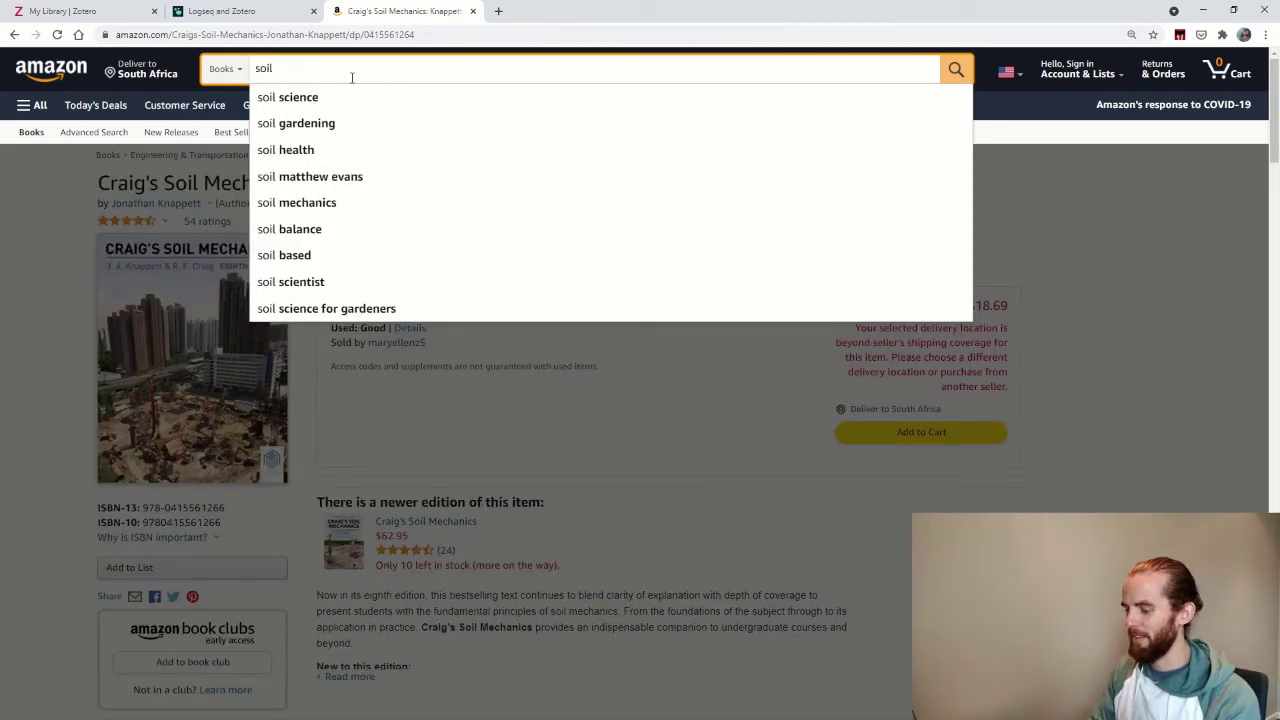
text(uefaction )
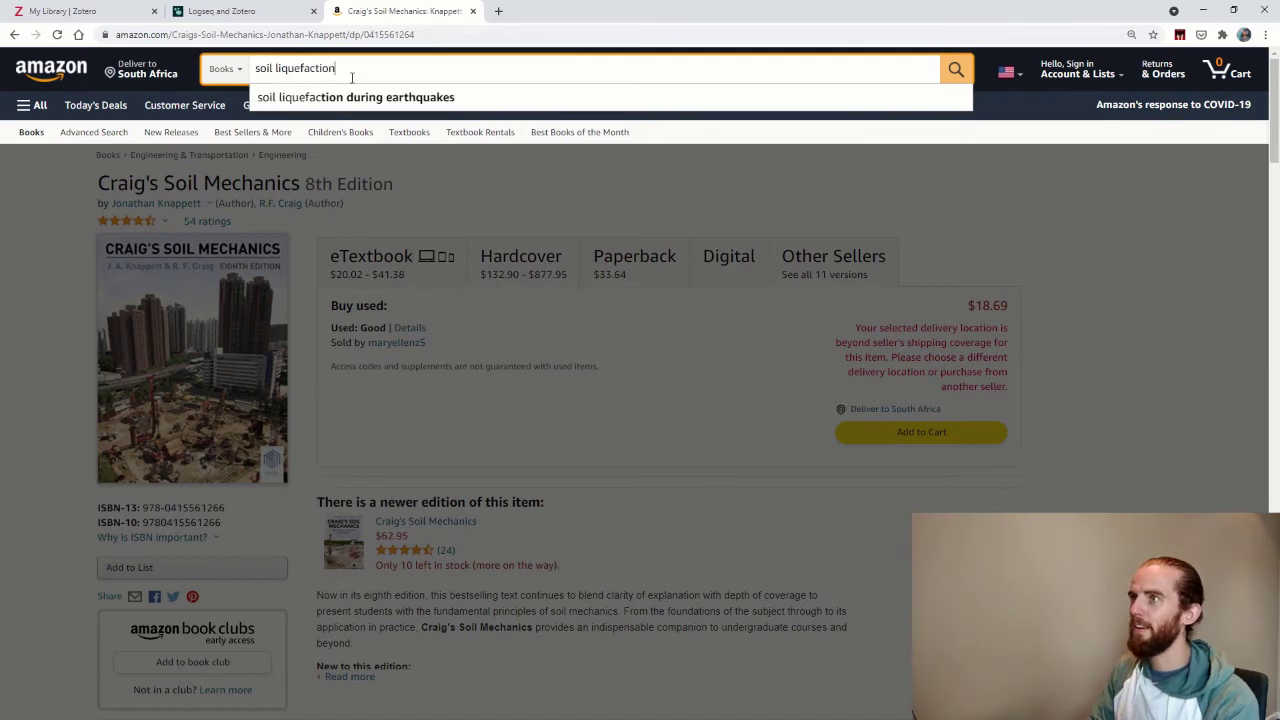
text(been and )
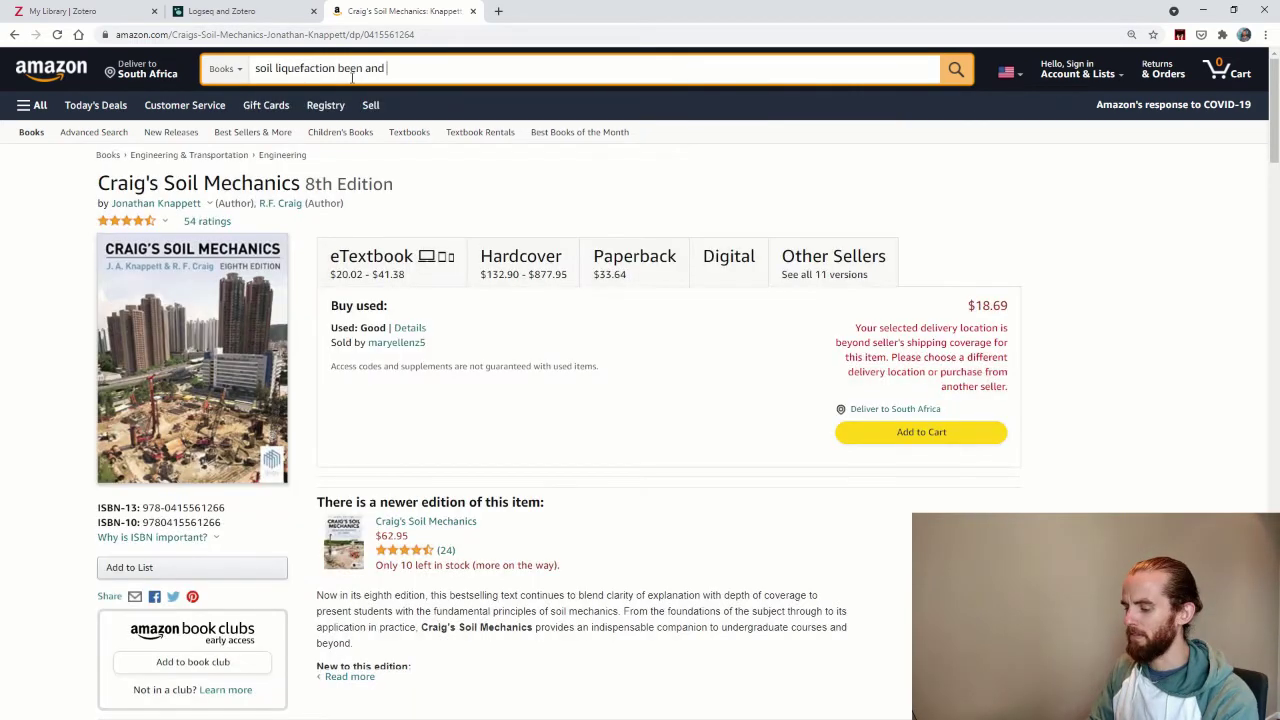
text(jefferies)
key(Return)
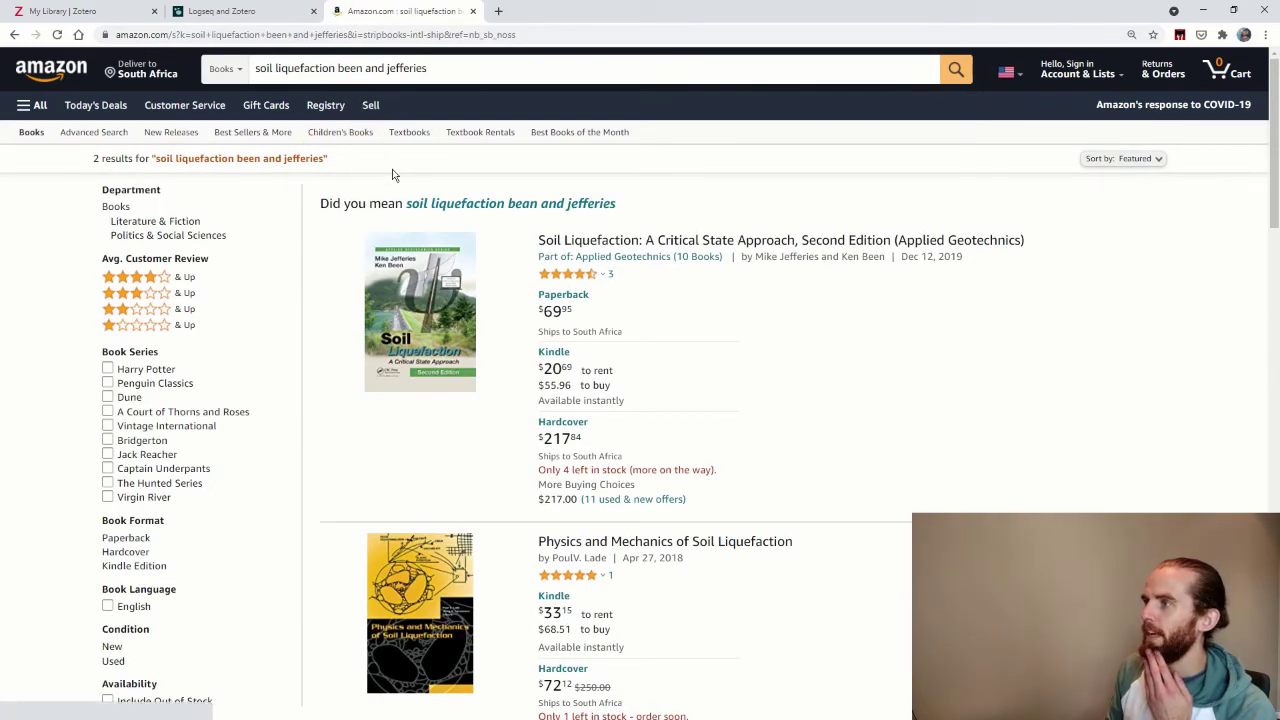
click(604, 242)
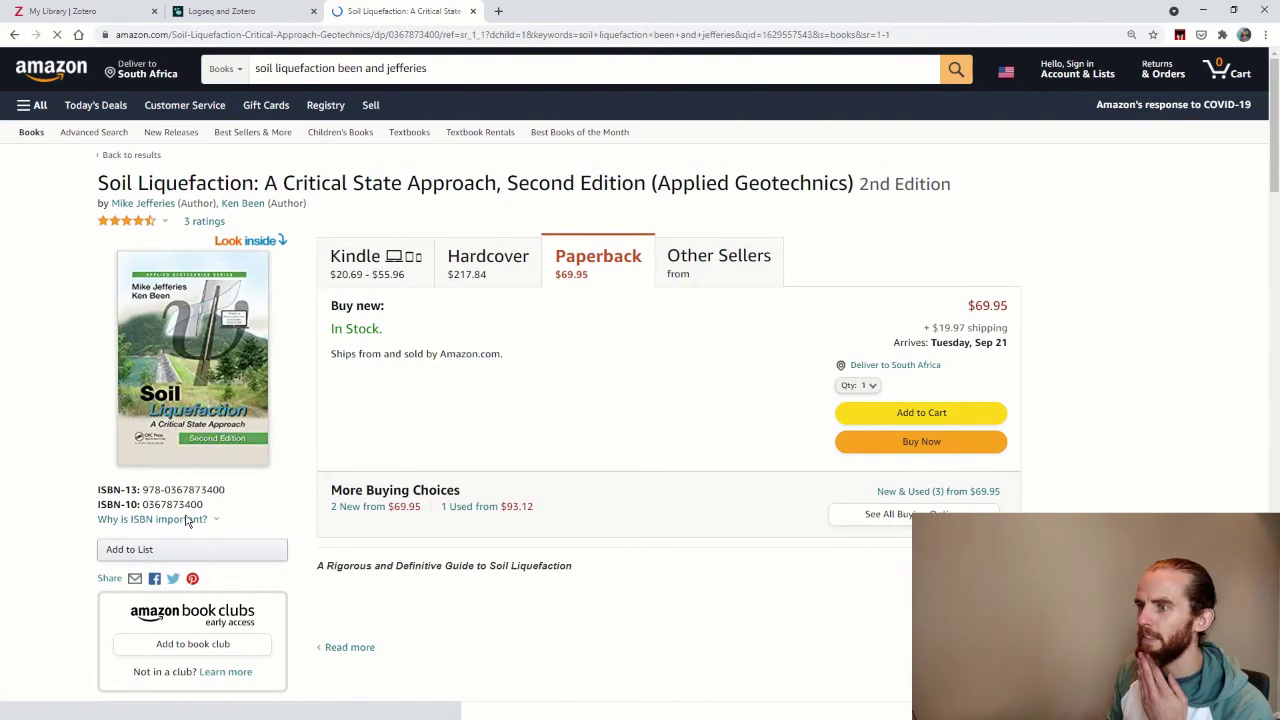
drag(225, 548, 146, 547)
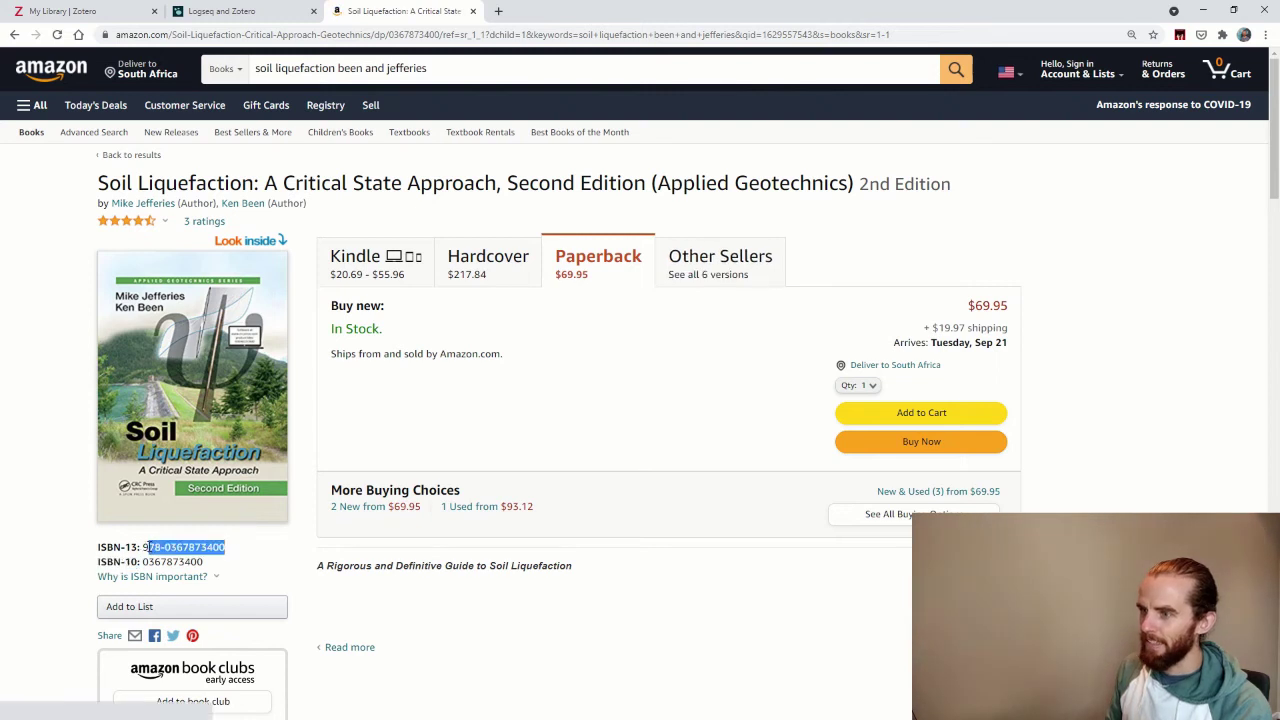
key(alt+Tab)
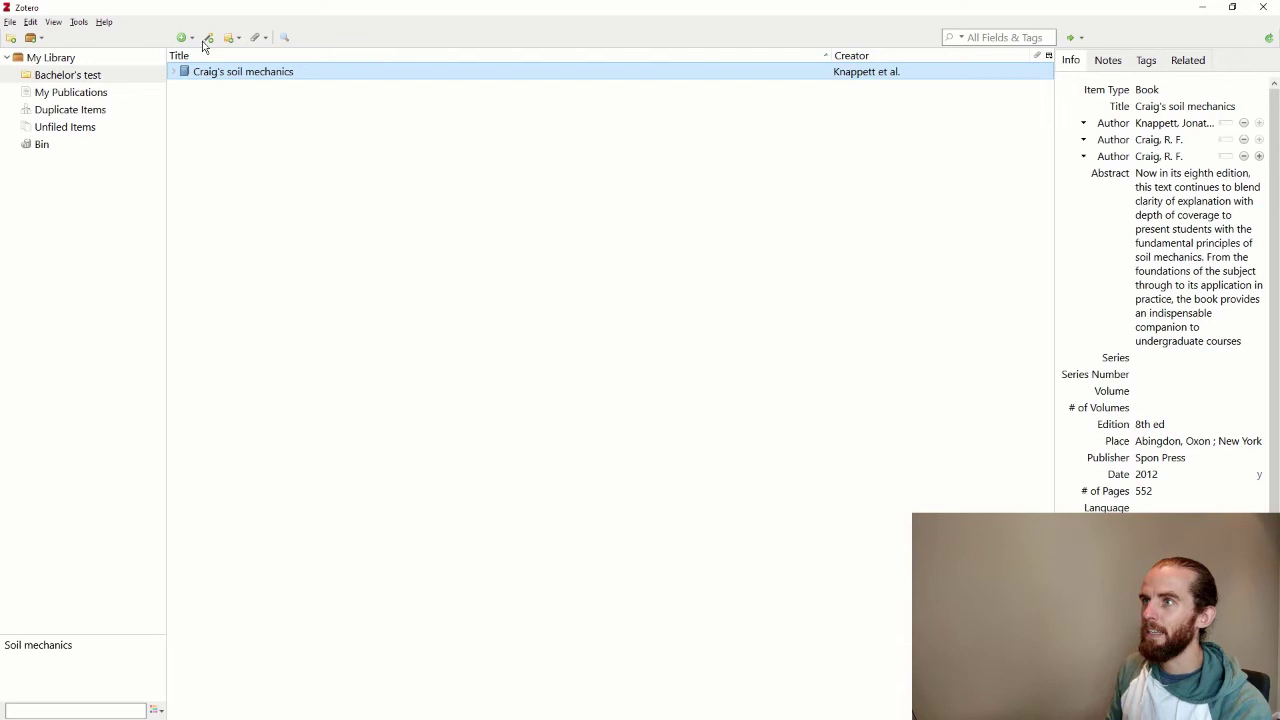
Import Soil liquefaction: a critical state approach into Zotero using the copied ISBN
click(210, 40)
key(ctrl+v)
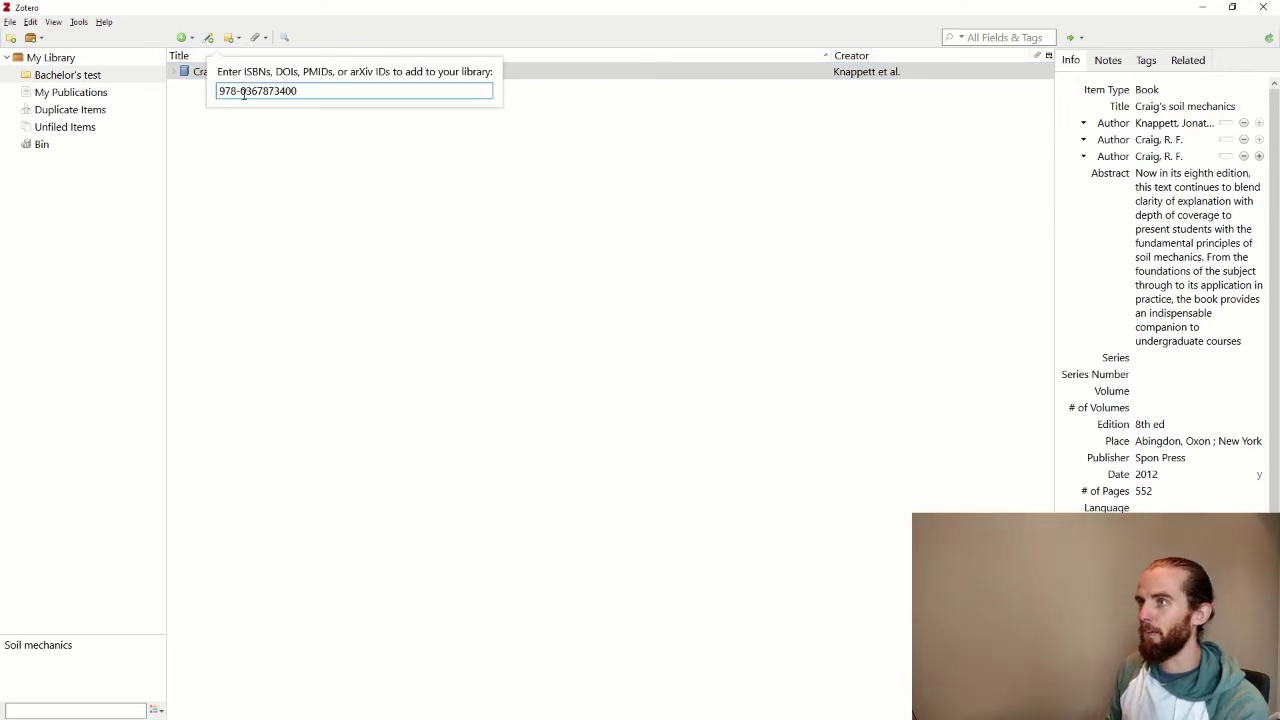
key(Return)
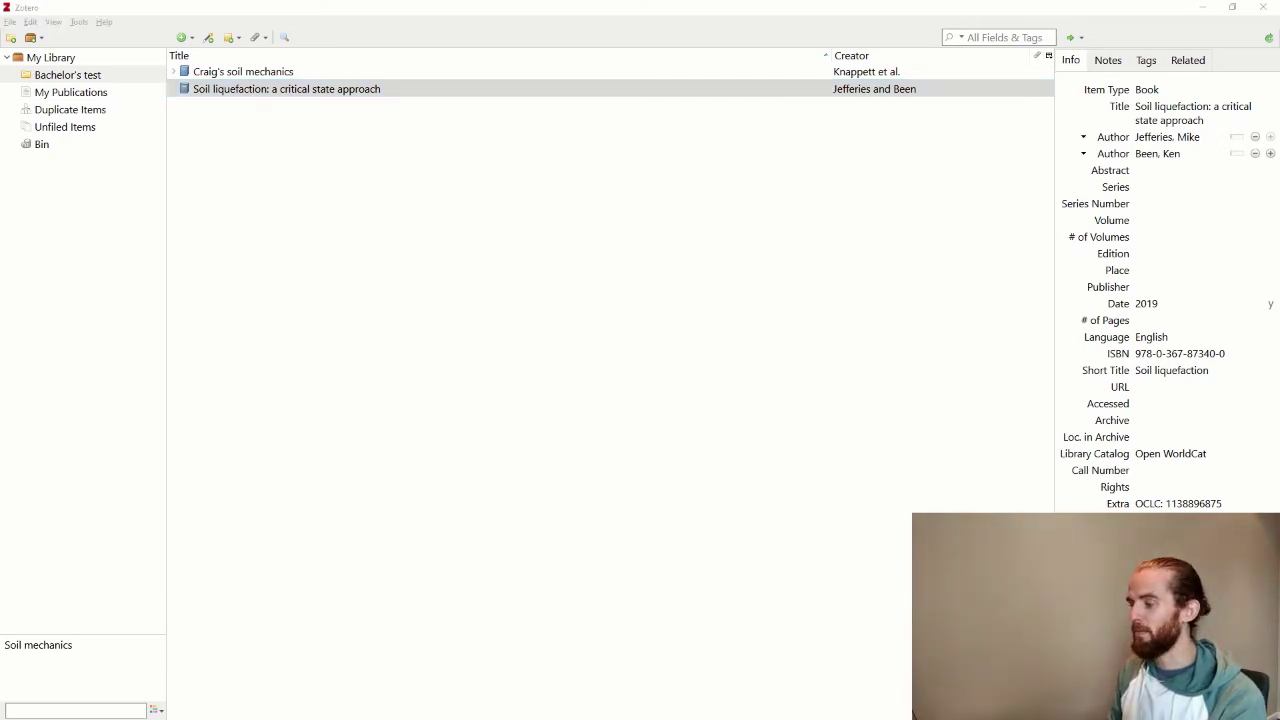
key(alt+Tab)
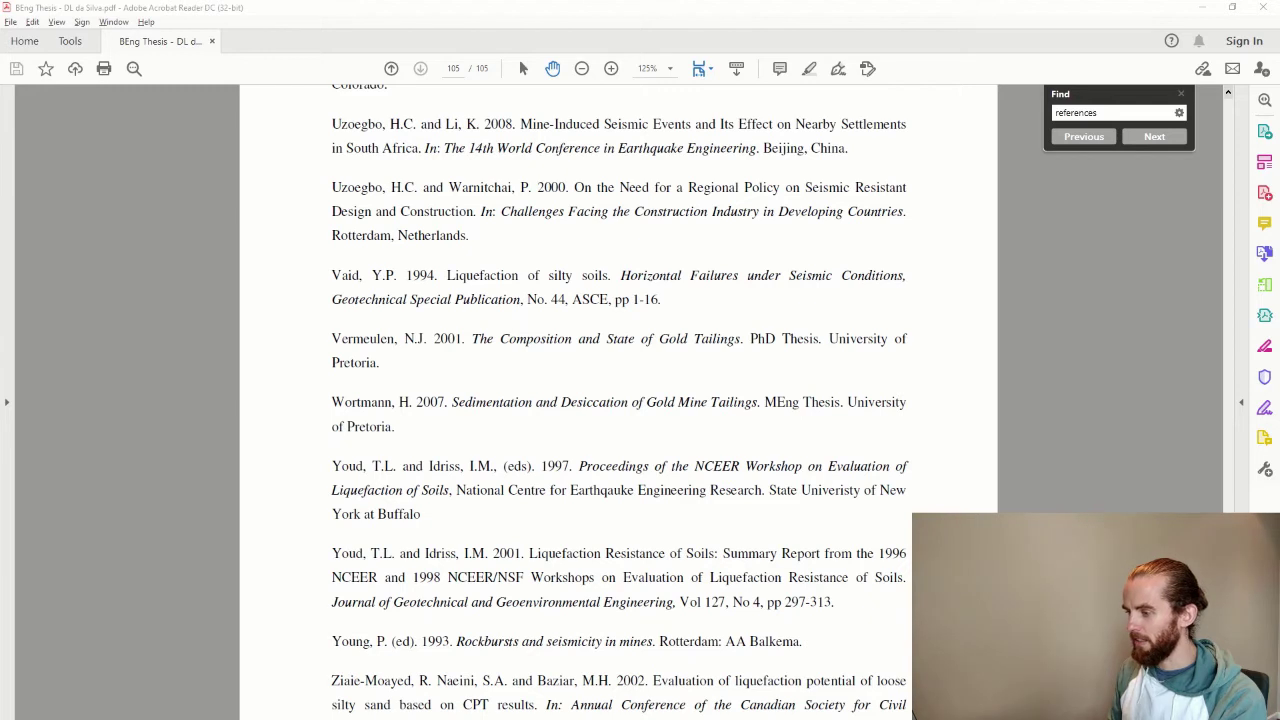
Drag the gold tailings shear wave and earth dams PDFs into the Zotero collection
key(alt+Tab)
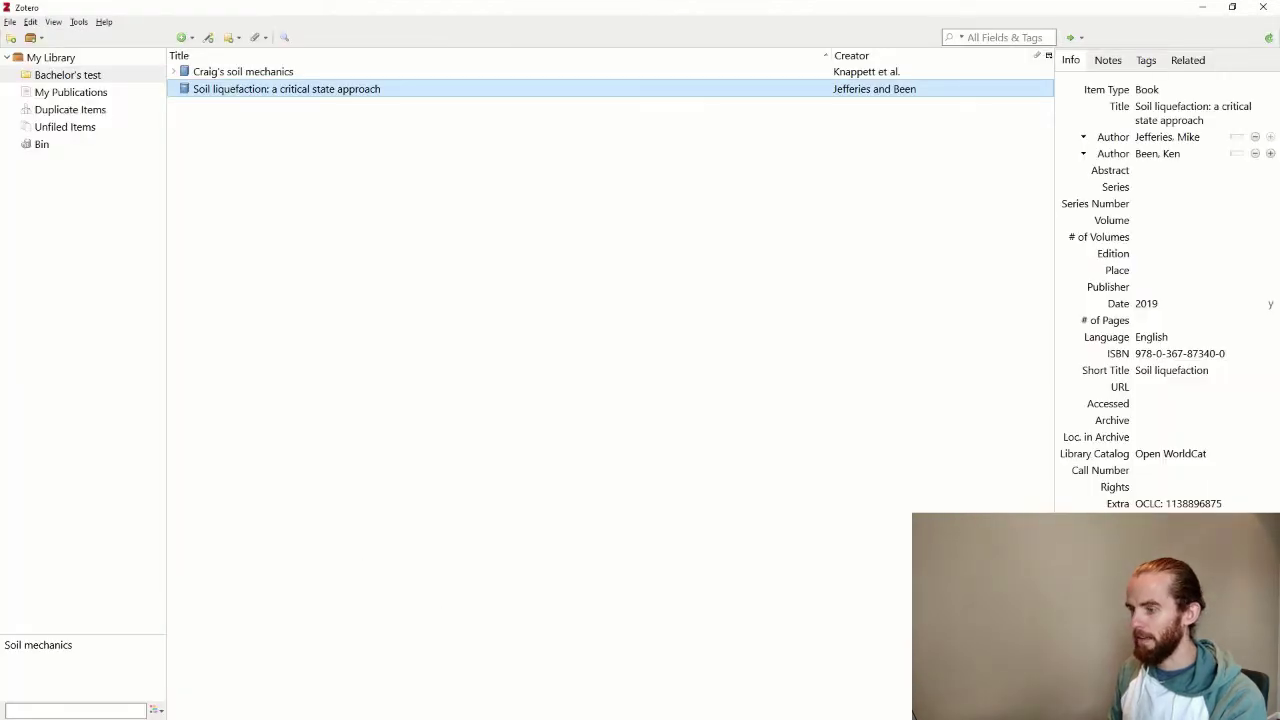
key(alt+Tab)
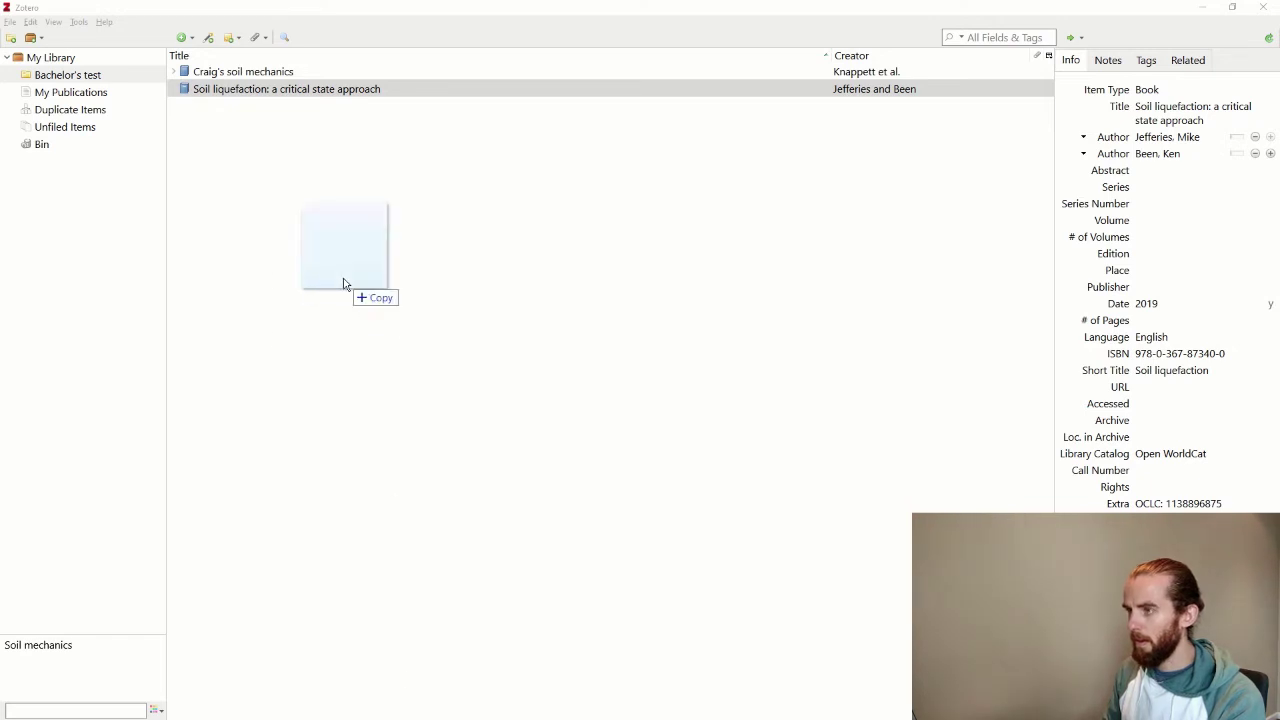
drag(343, 284, 343, 283)
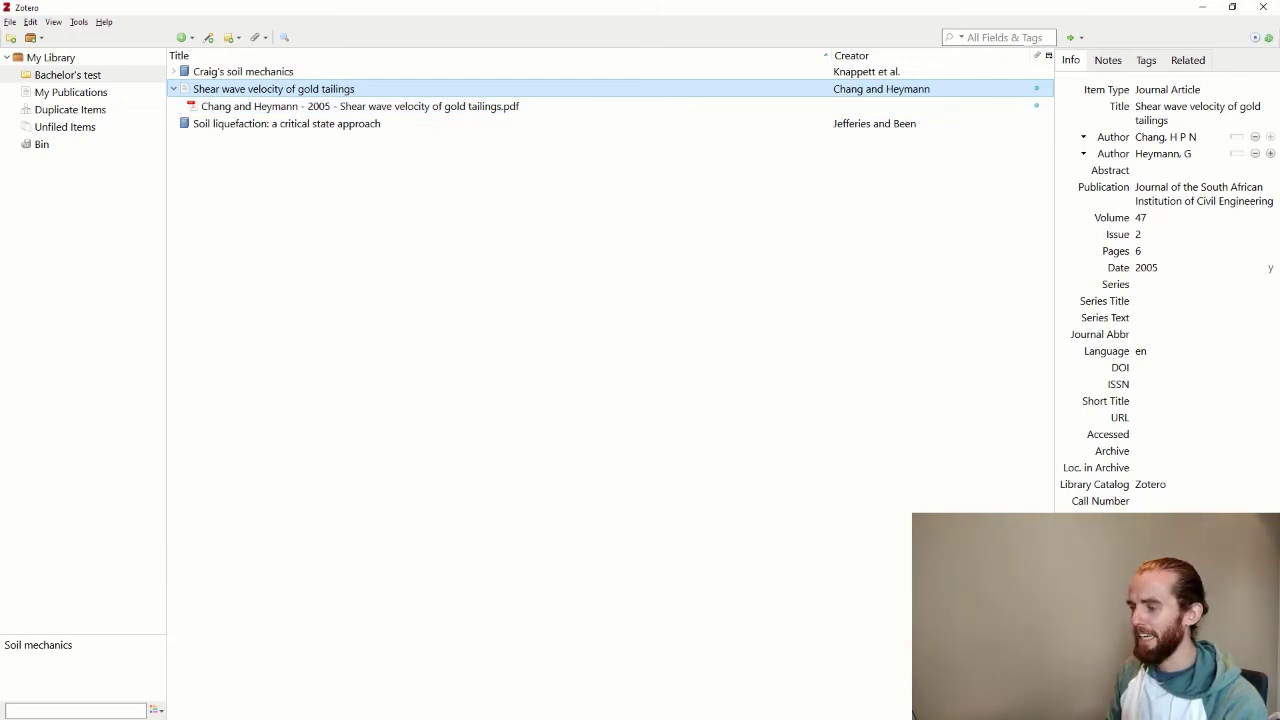
drag(608, 486, 361, 274)
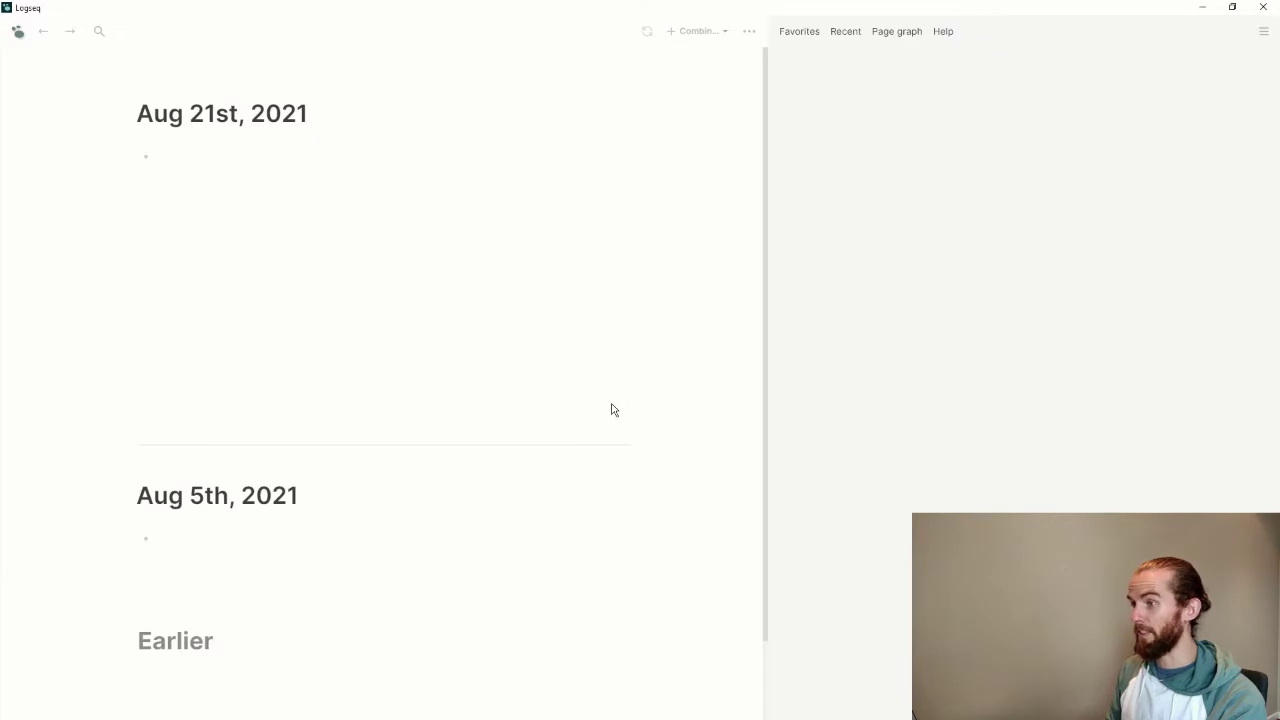
Create a new empty bullet below 'Getting Logseq and Zotero to play nice'
click(618, 274)
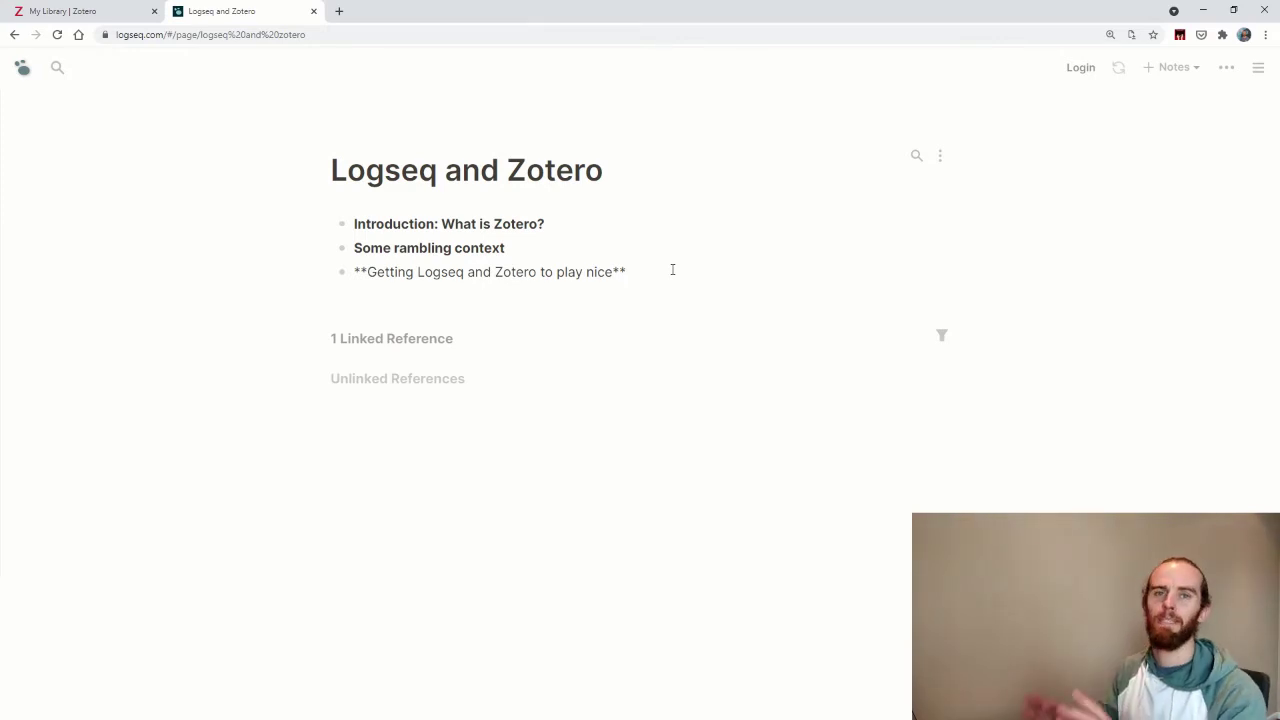
key(Return)
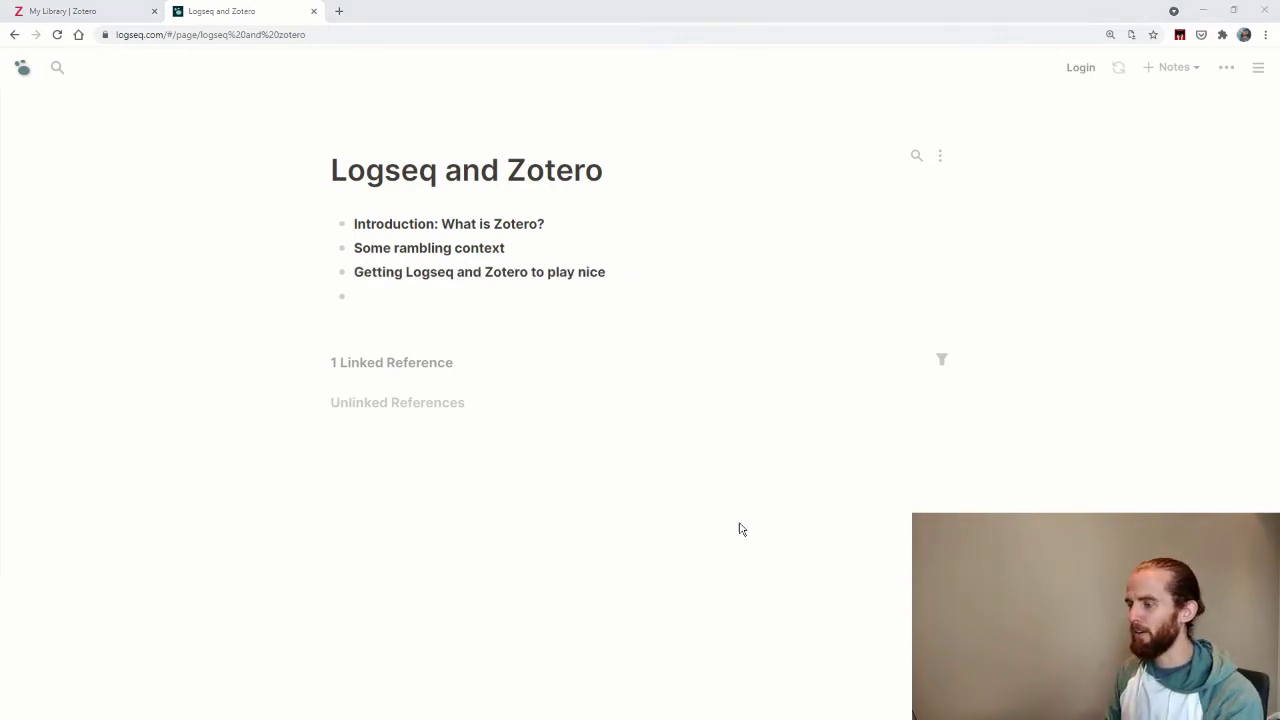
key(alt+Tab)
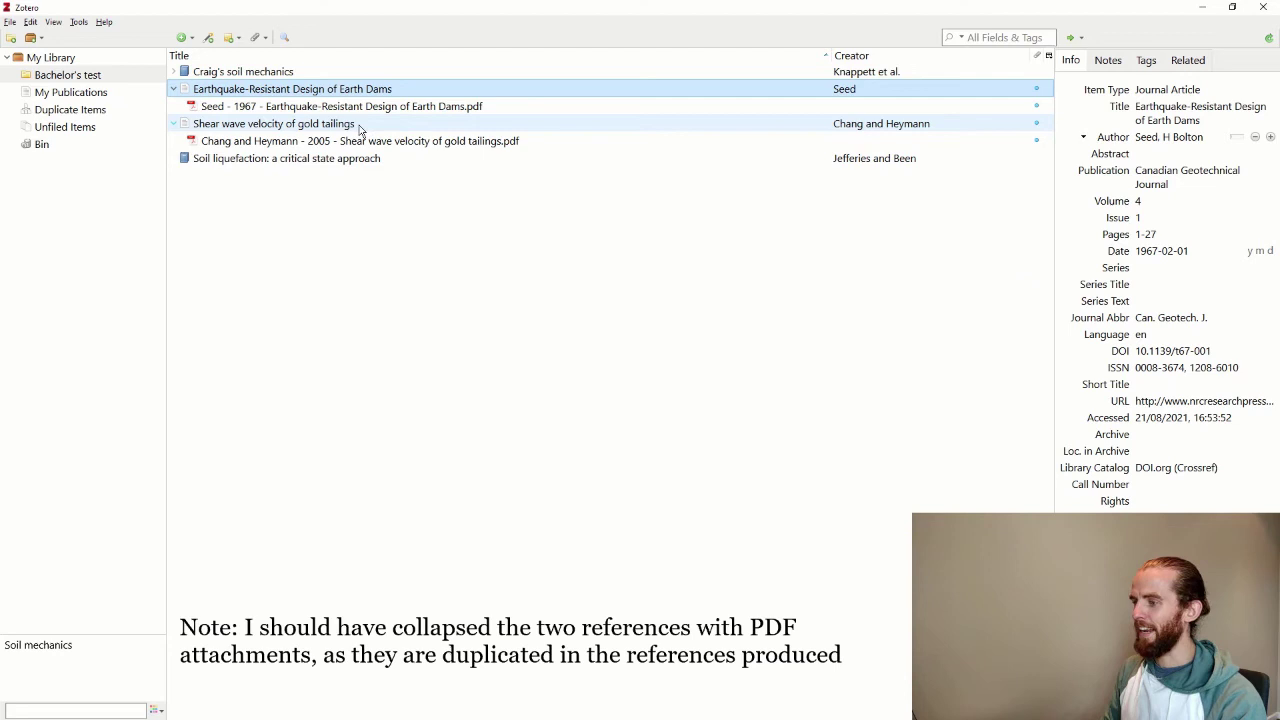
Select all six items and copy an Elsevier – Harvard (with titles) bibliography to the clipboard
click(340, 73)
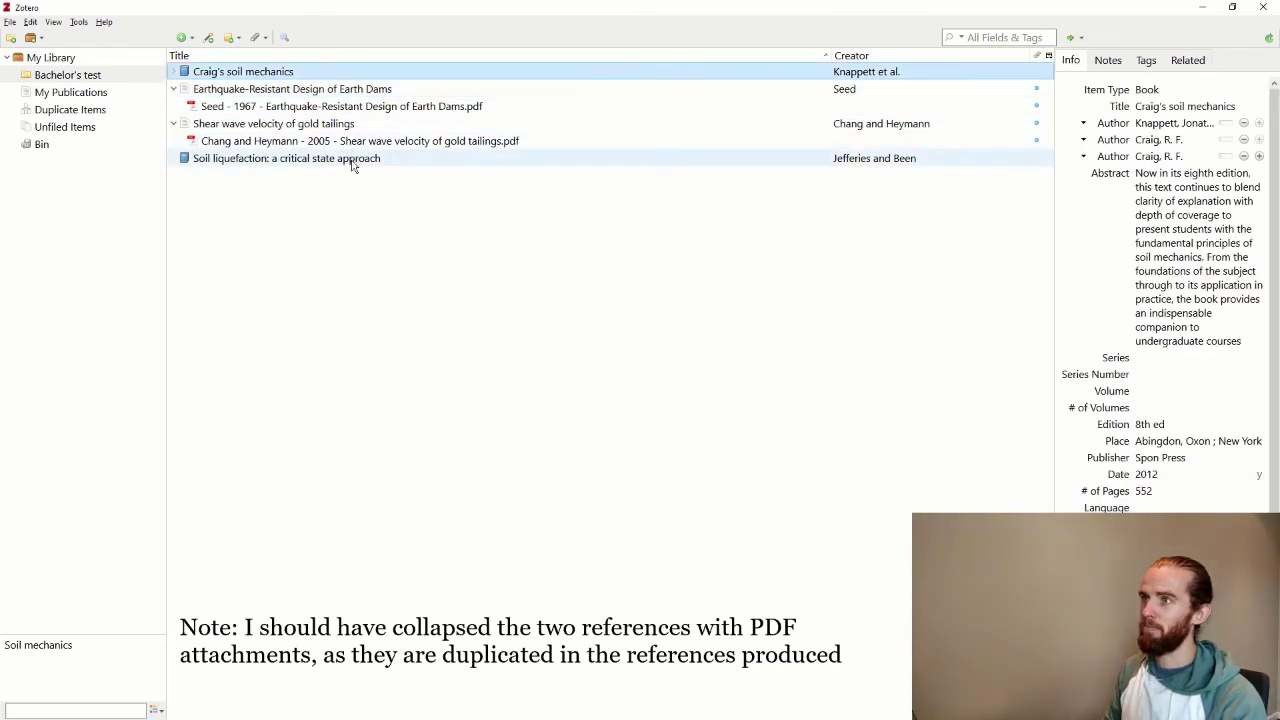
shift+click(352, 163)
right_click(352, 163)
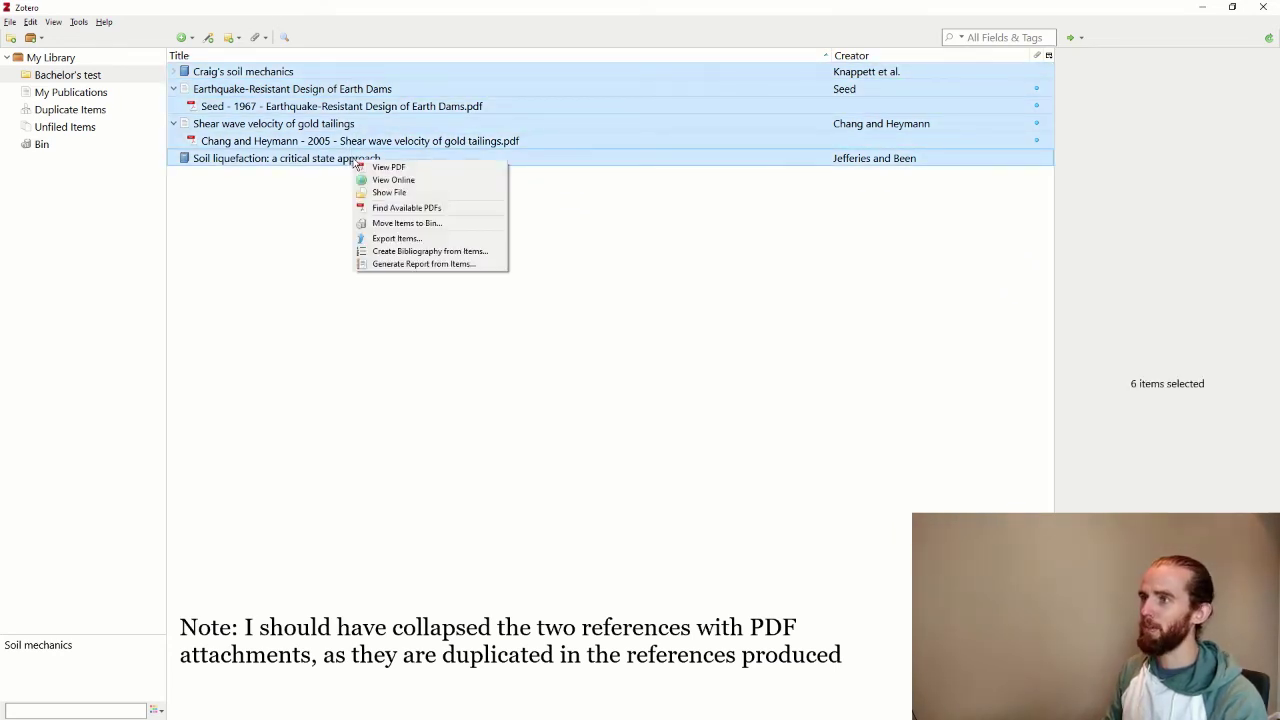
click(413, 254)
scroll(630, 298, down, 2)
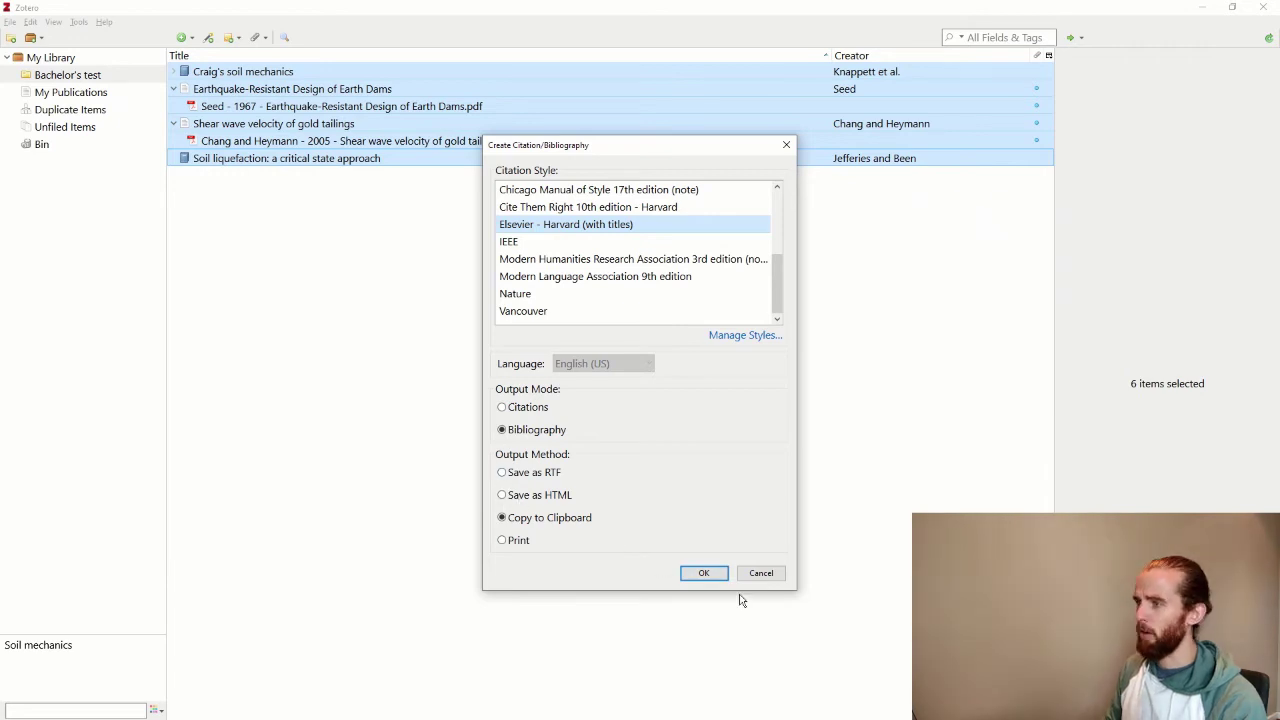
click(712, 575)
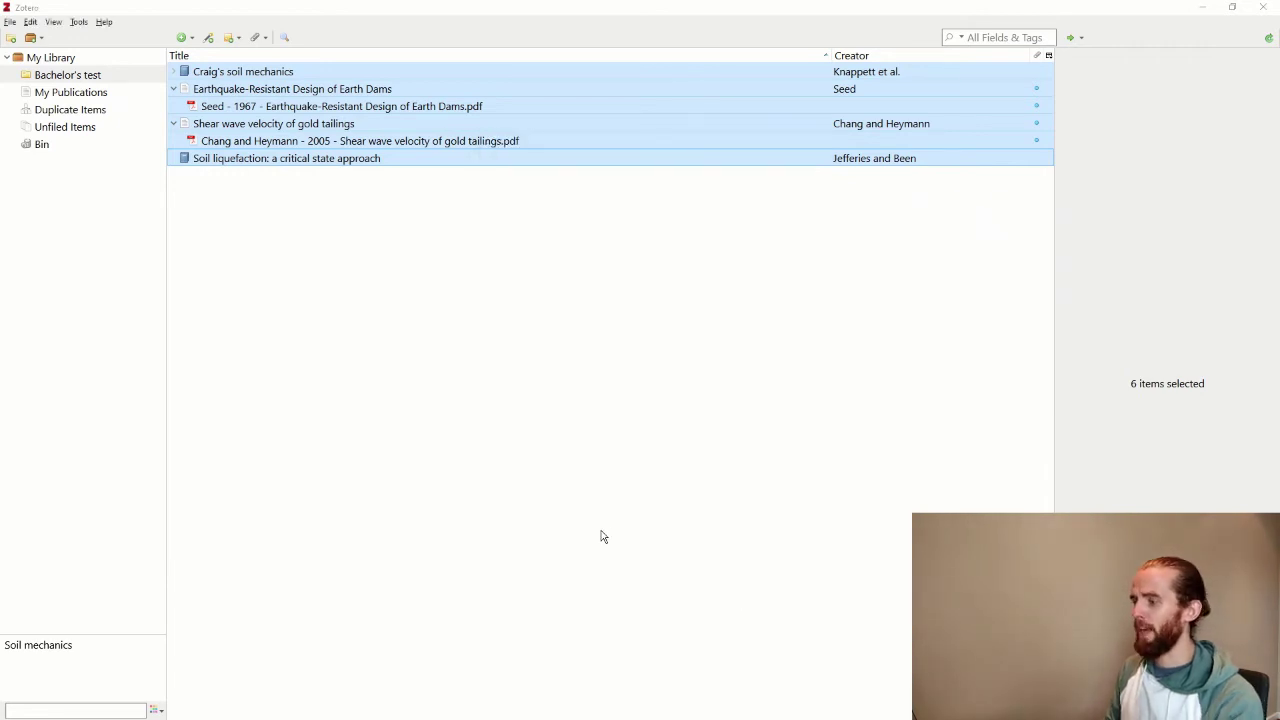
Paste the six-reference bibliography, ending with the DOI link, into the empty Logseq bullet
key(alt+Tab)
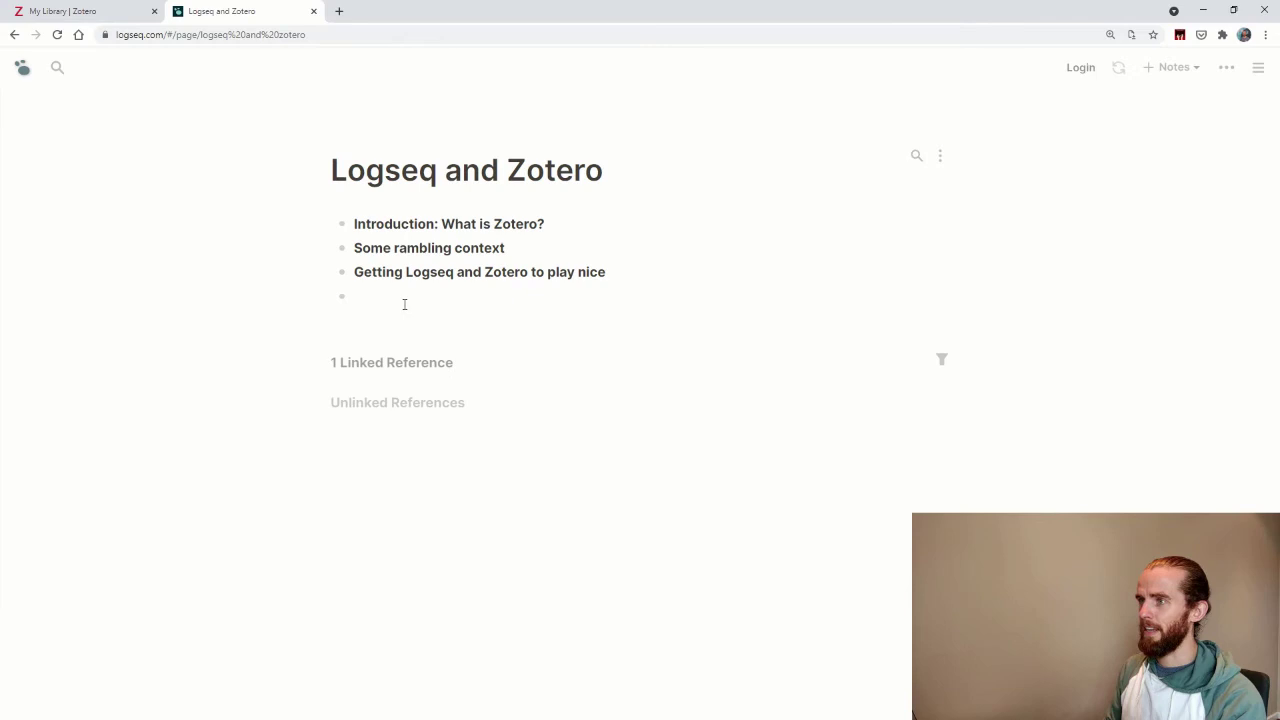
text(Chang and Heymann - 2005 - Shear wave velocity of gold tailings.pdf, n.d. Chang, H.P.N., Heymann, G., 2005. Shear wave velocity of gold tailings. Journal of the South African Institution of Civil Engineering 47, 6. Jefferies, M., Been, K., 2019. Soil liquefaction: a critical state approach. Knappett, J., Craig, R.F., Craig, R.F., 2012. Craig’s soil mechanics, 8th ed. ed. Spon Press, Abingdon, Oxon ; New York. Seed - 1967 - Earthquake-Resistant Design of Earth Dams.pdf, n.d. Seed, H.B., 1967. Earthquake-Resistant Design of Earth Dams. Can. Geotech. J. 4, 1–27. https://doi.org/10.1139/t67-001)
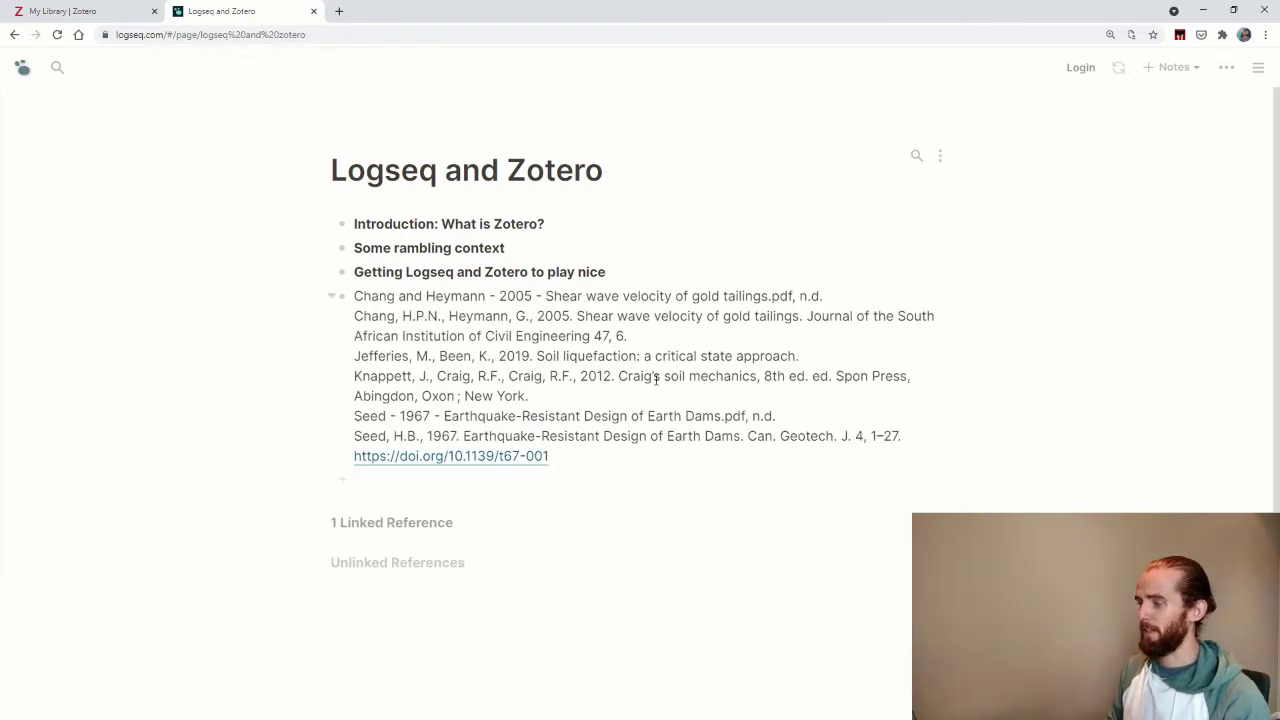
click(676, 294)
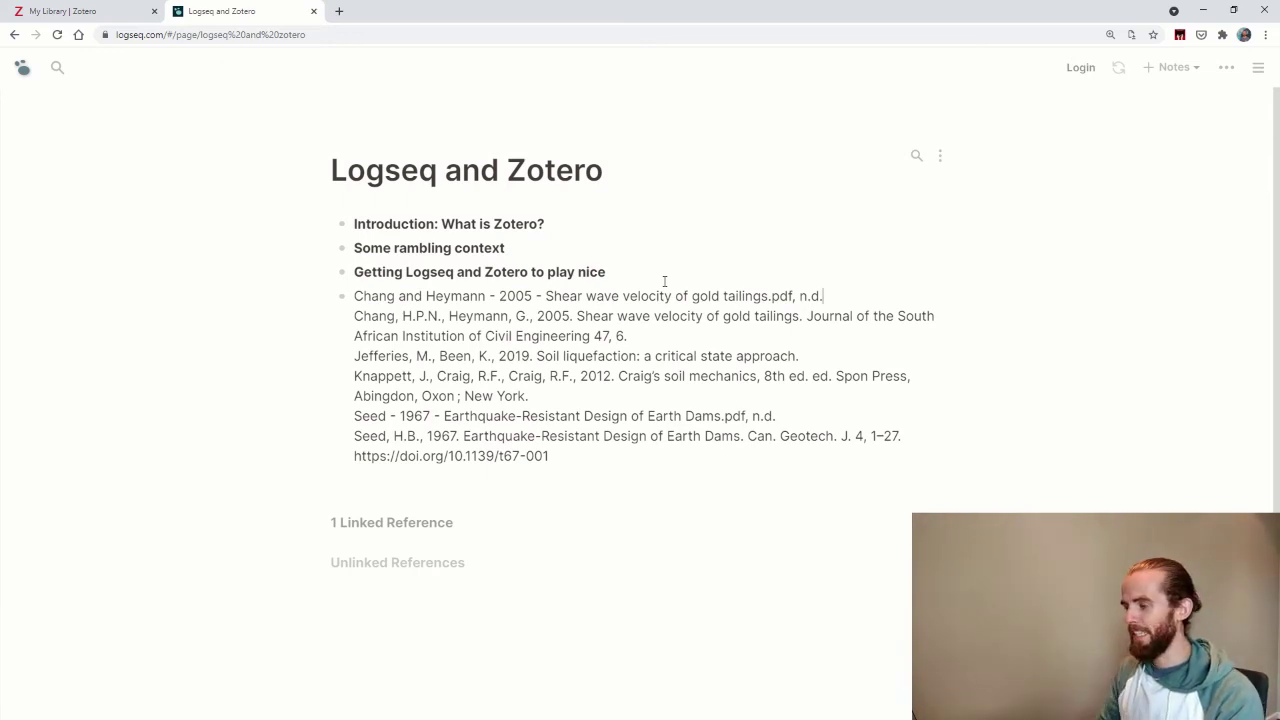
Delete the pasted citation block and run the /zotero command to open Zotero Settings
key(ctrl+a)
key(BackSpace)
text(/)
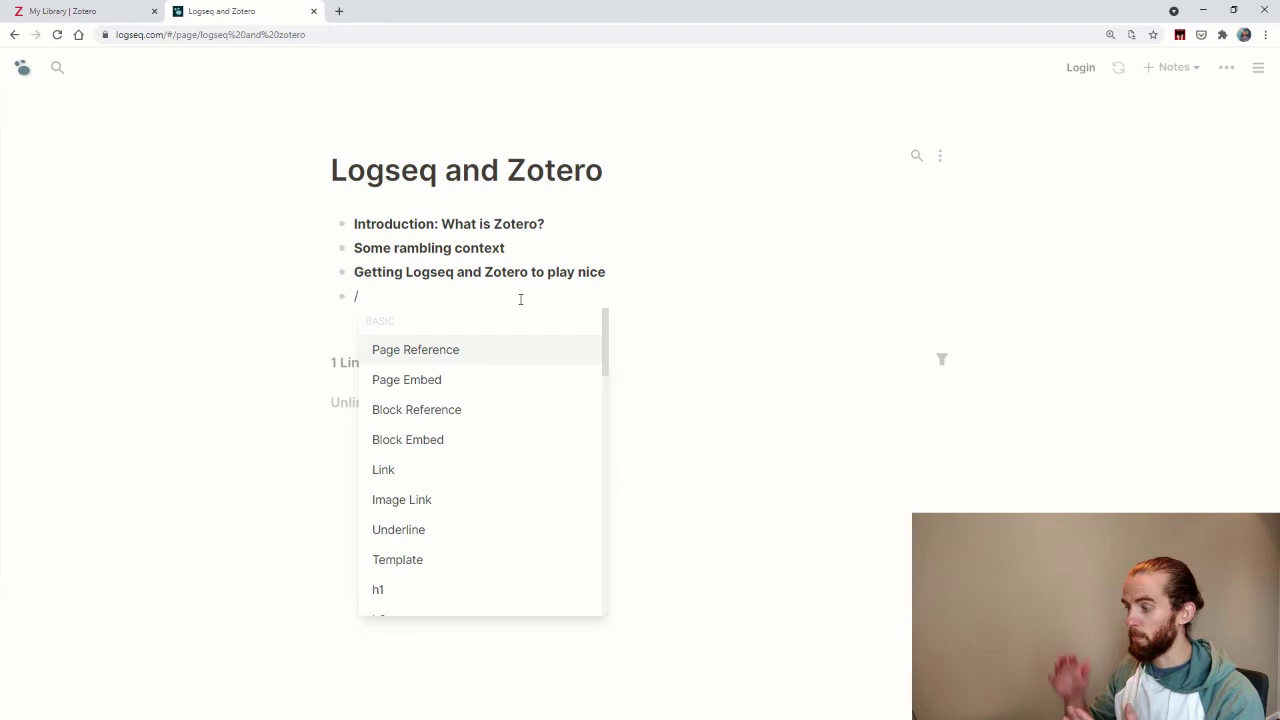
text(zoter)
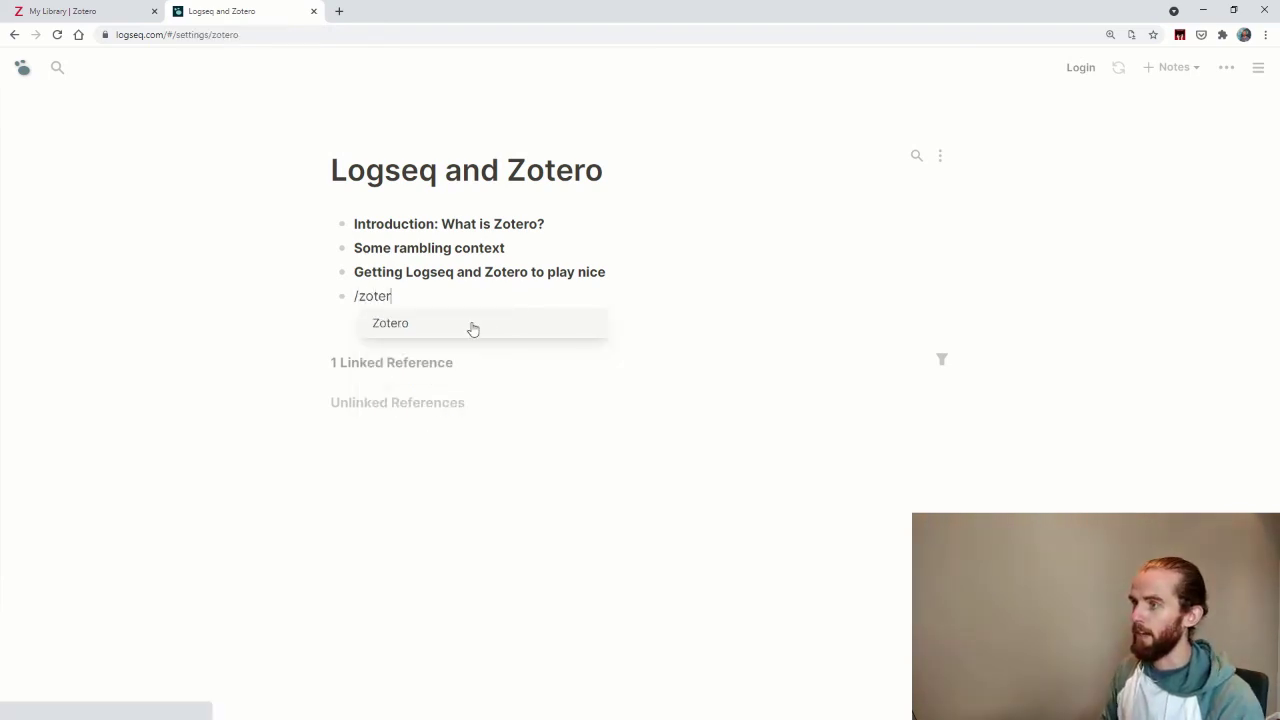
click(470, 330)
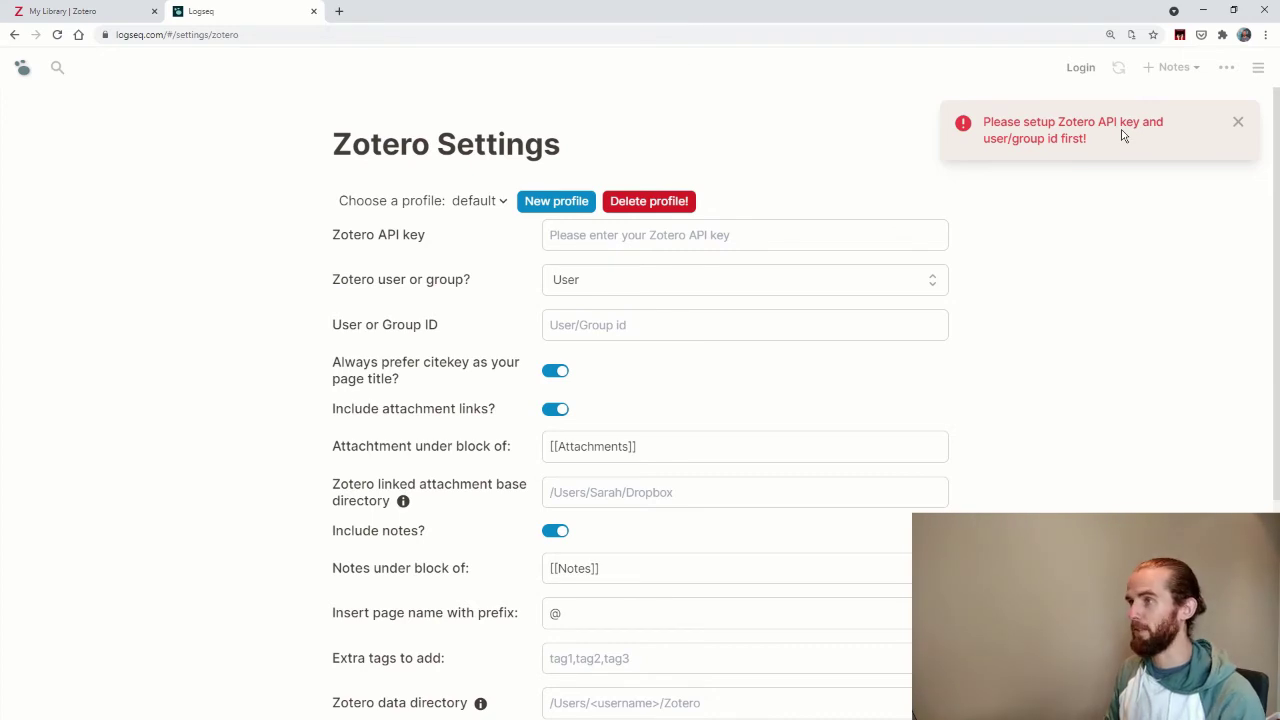
On zotero.org, go to account settings, zoom to 125%, and open the Feeds/API page
click(94, 10)
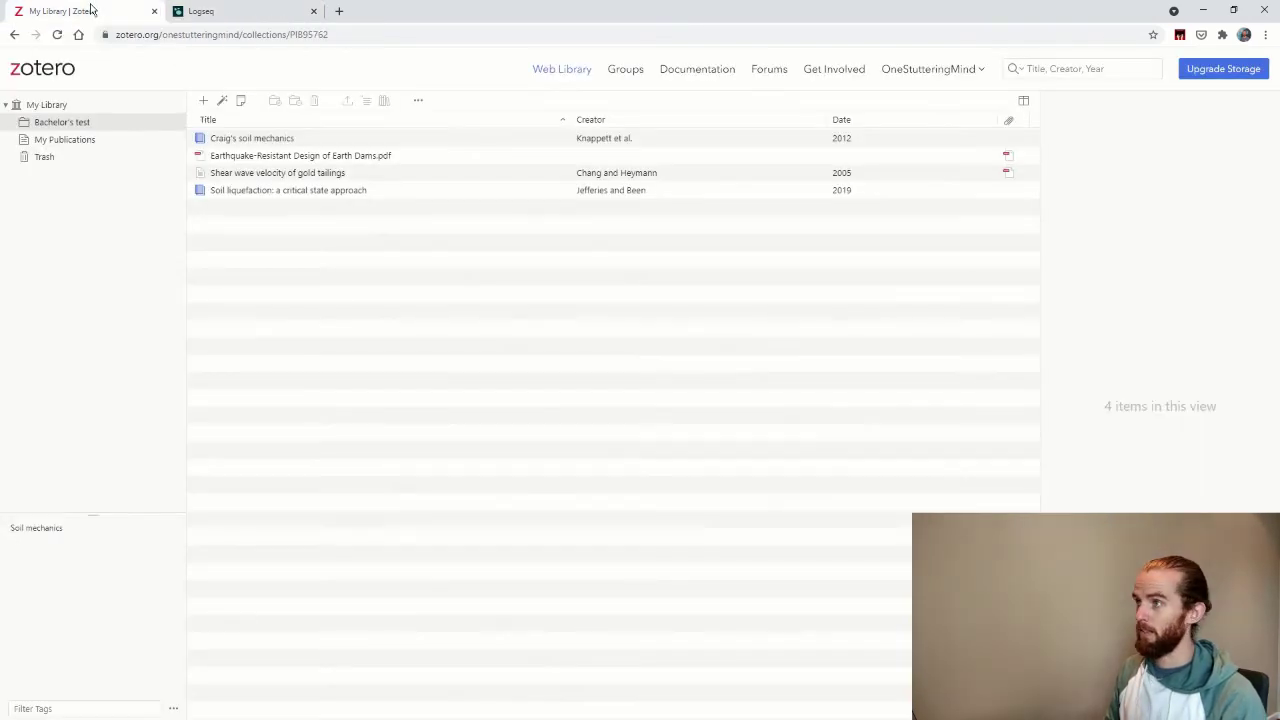
click(926, 77)
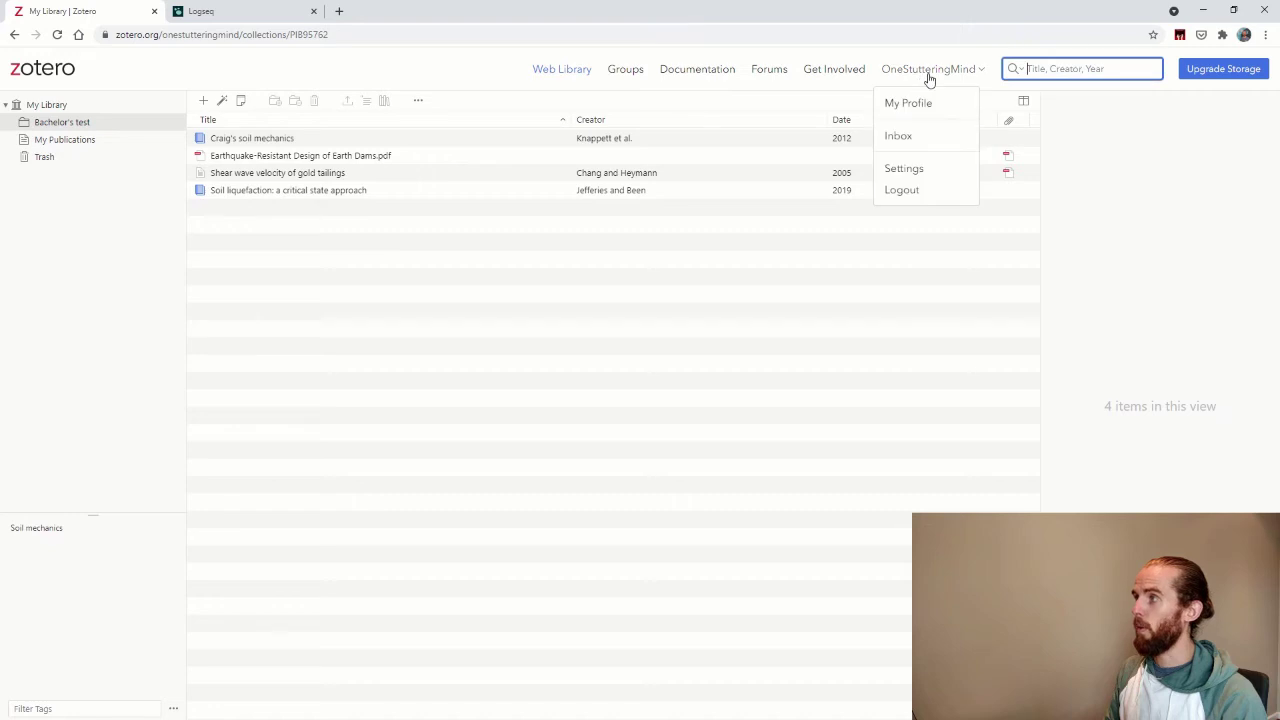
click(904, 168)
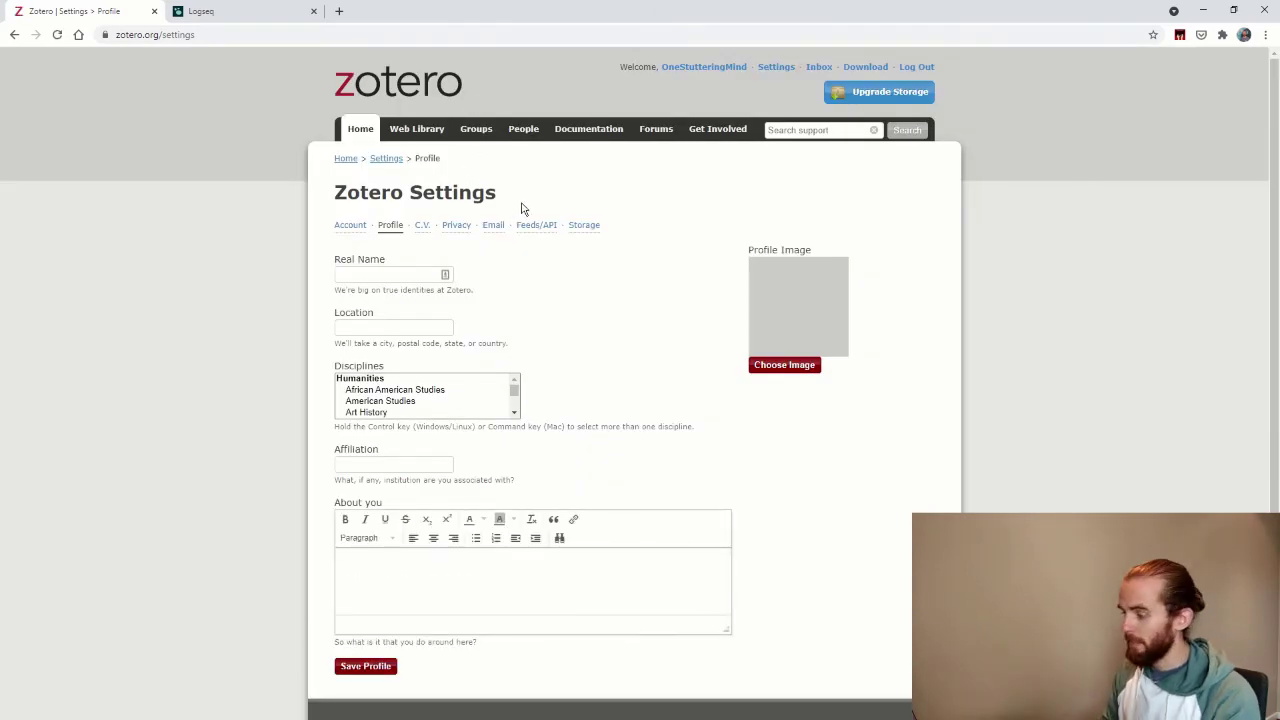
key(ctrl+plus)
key(ctrl+plus)
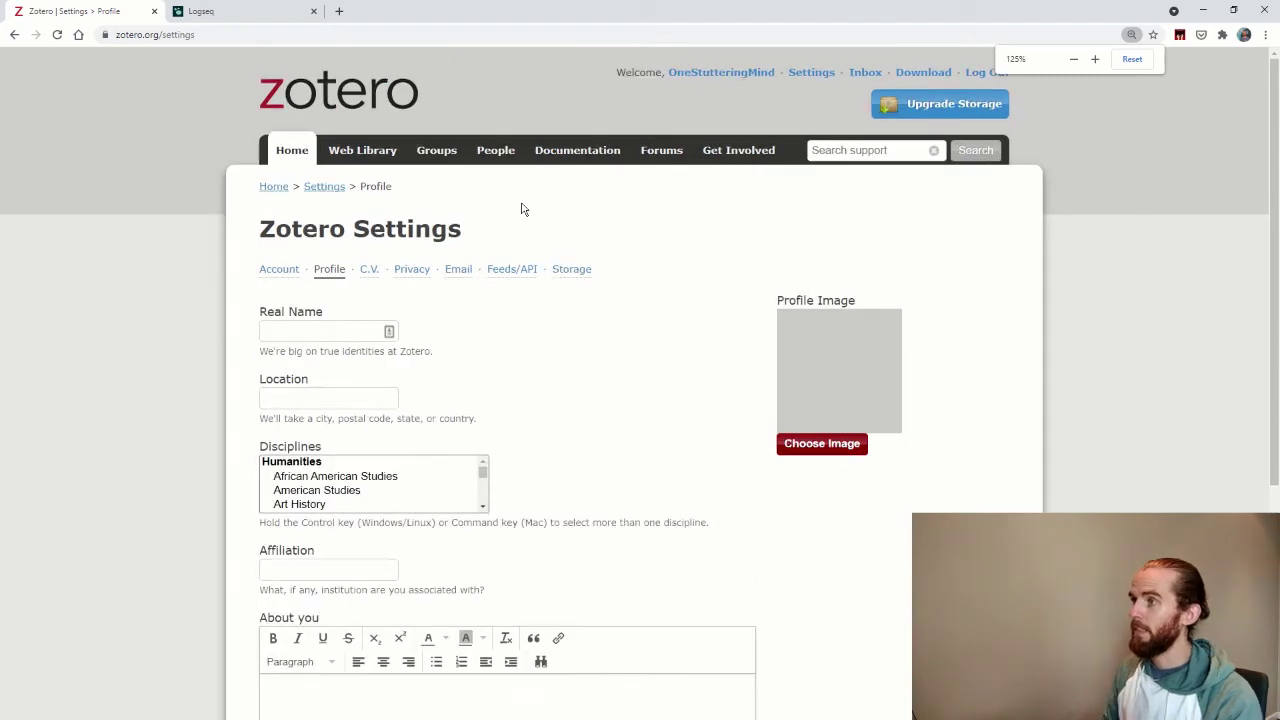
click(507, 296)
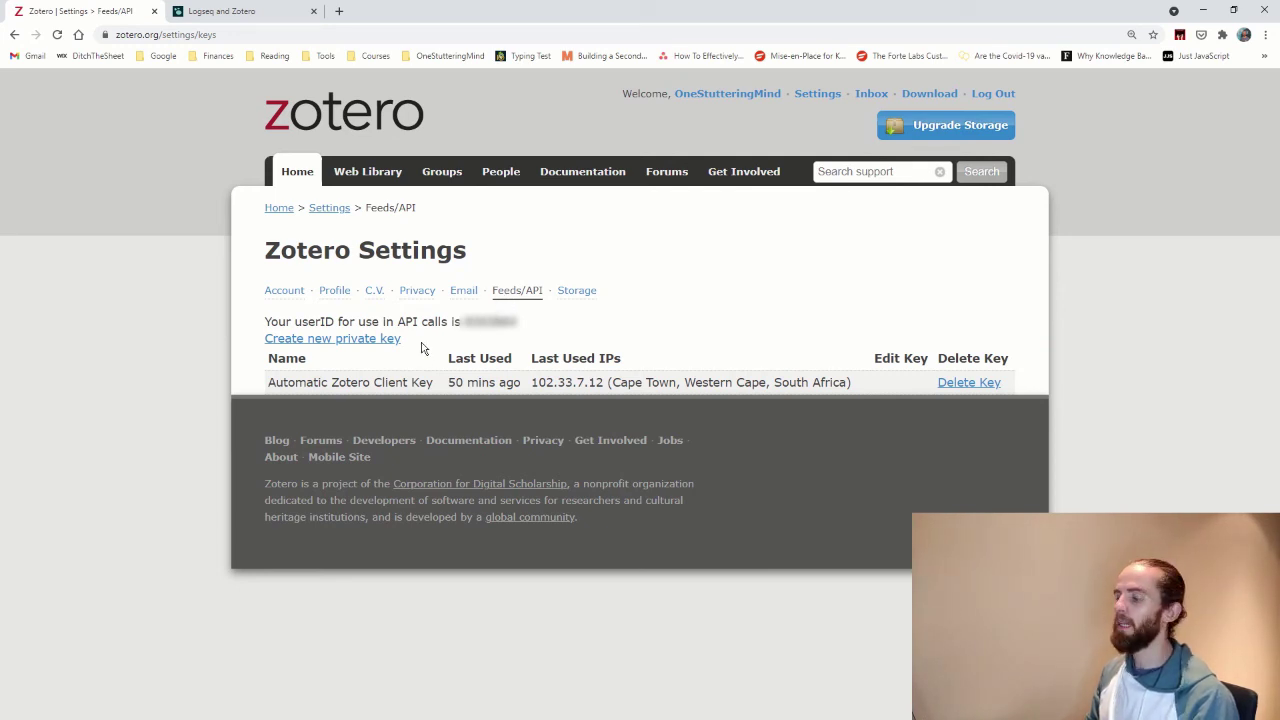
Create a new private API key described 'Demo' and select the generated key
click(389, 341)
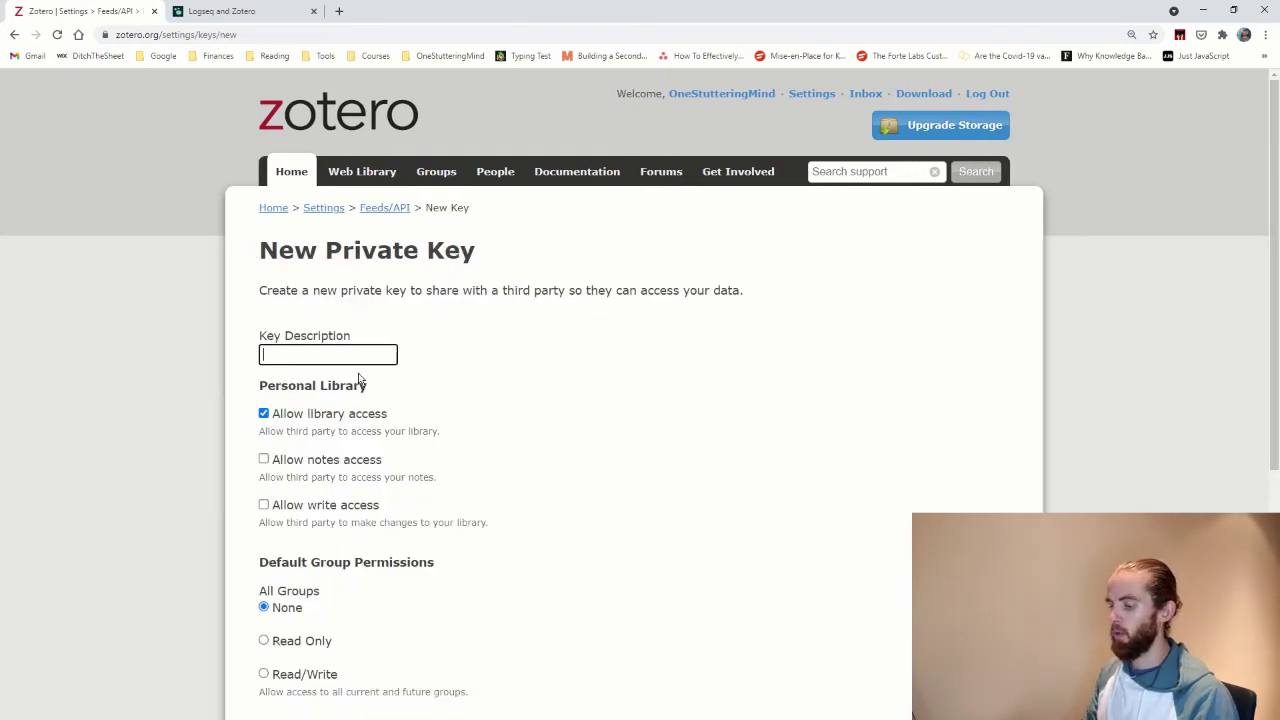
text(Demo)
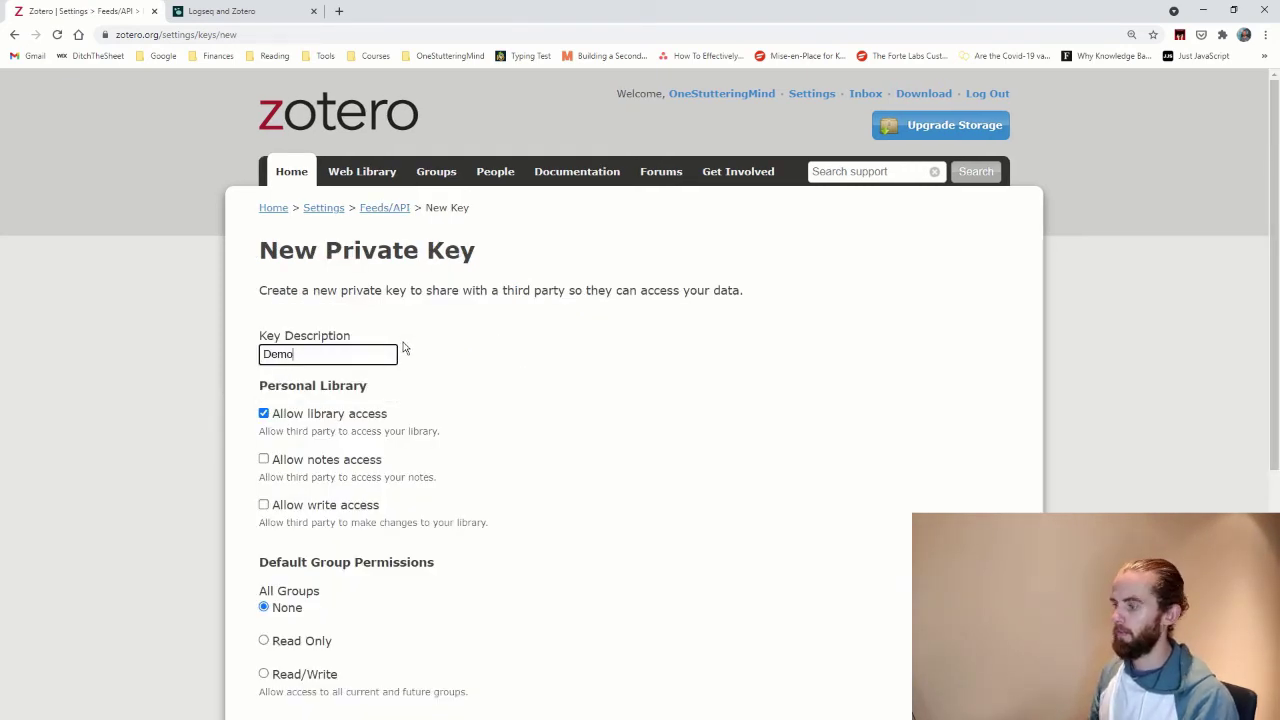
scroll(402, 360, down, 2)
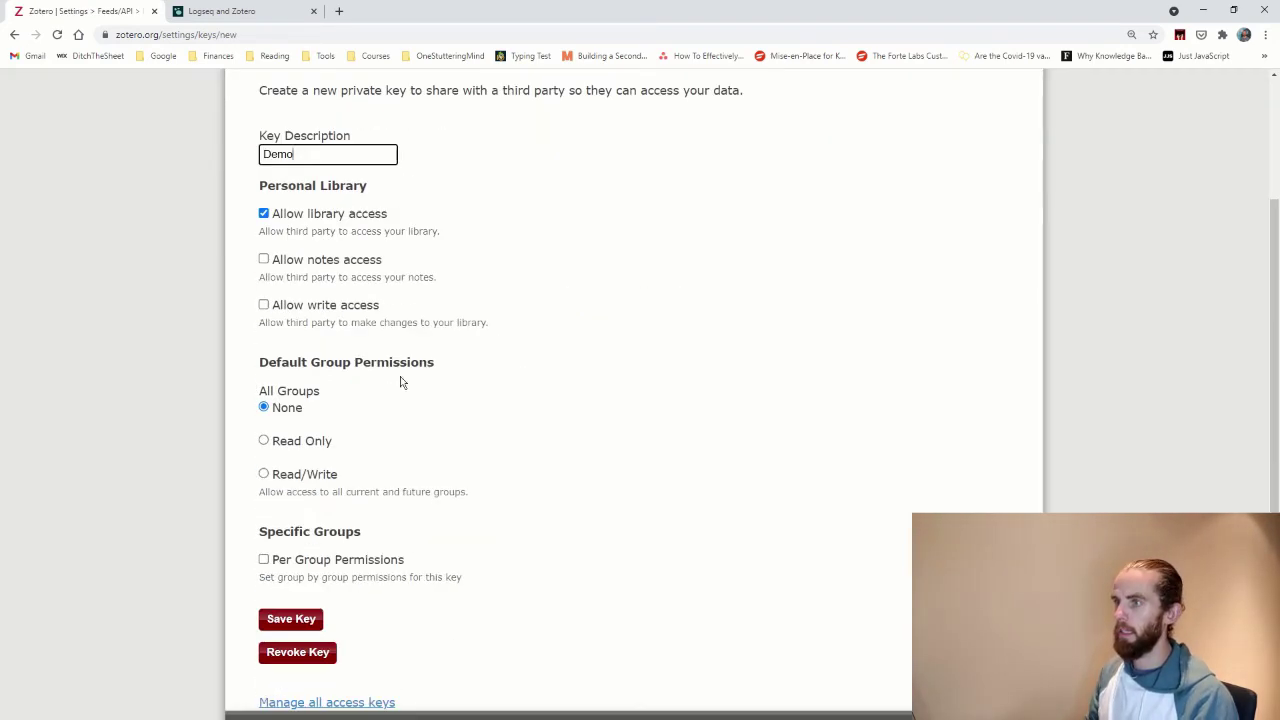
click(295, 618)
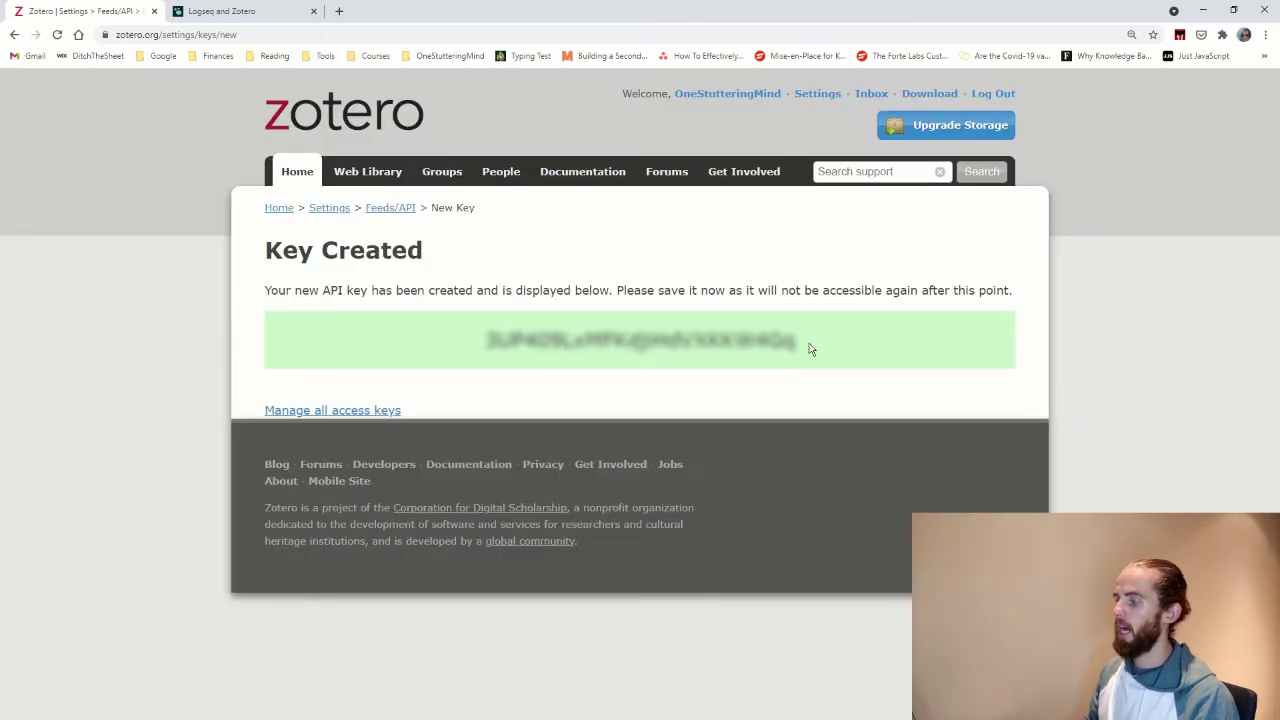
drag(815, 348, 443, 348)
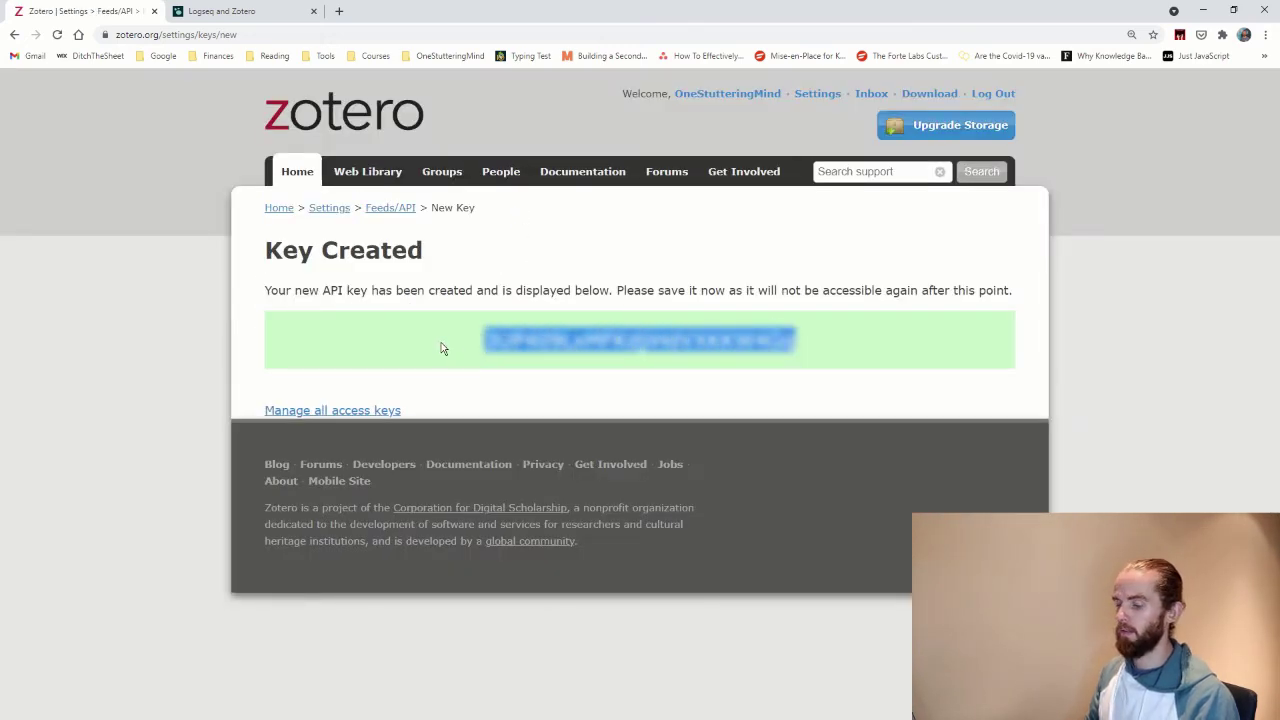
Paste the copied API key into Logseq's Zotero API key field
click(377, 259)
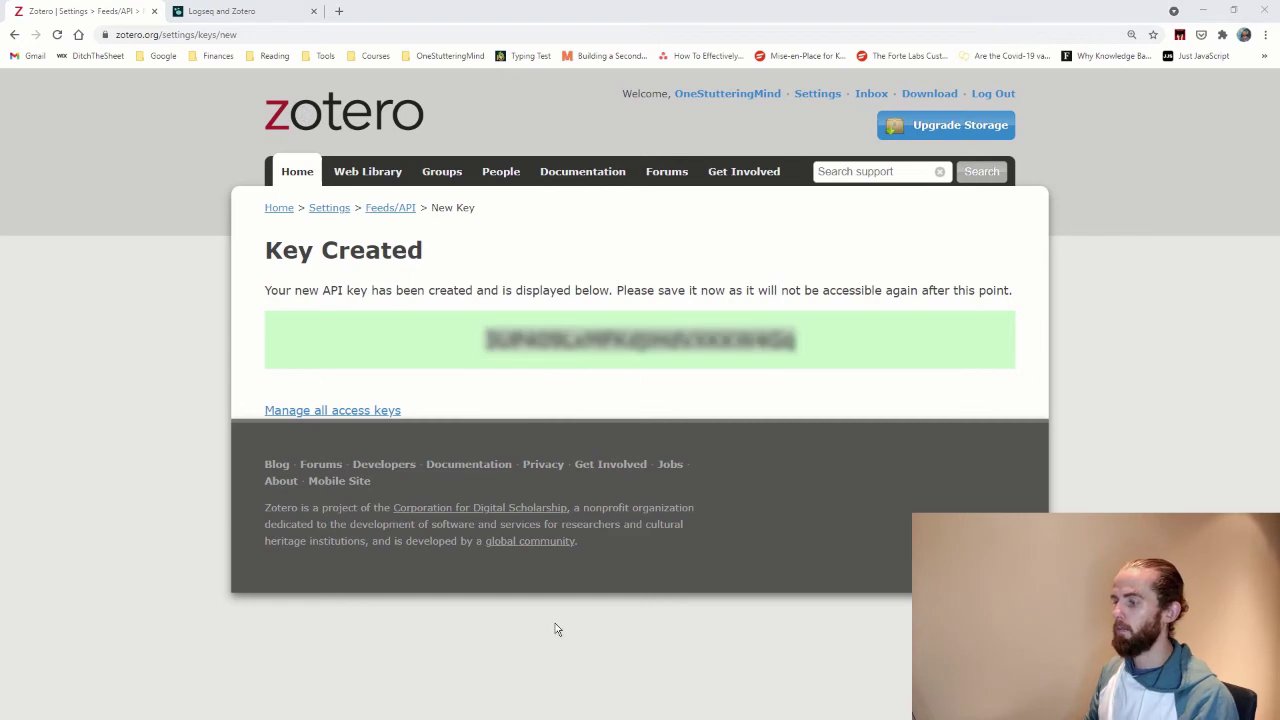
key(alt+Tab)
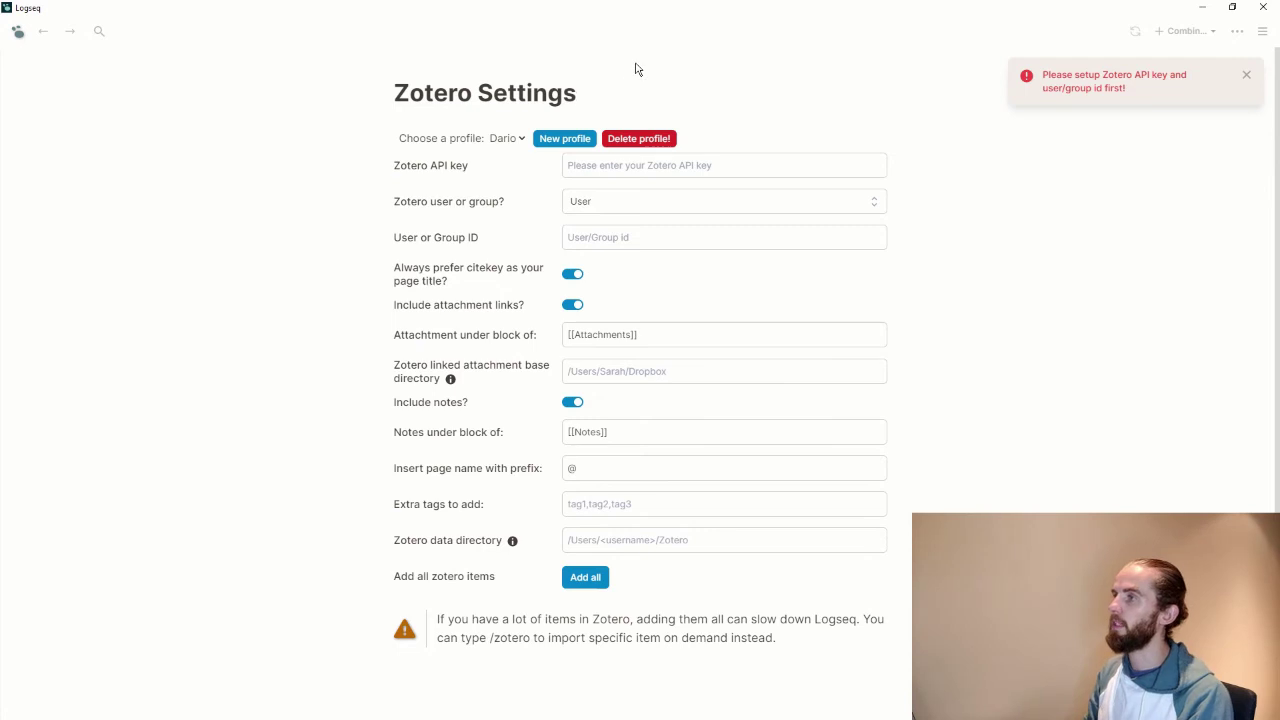
click(642, 165)
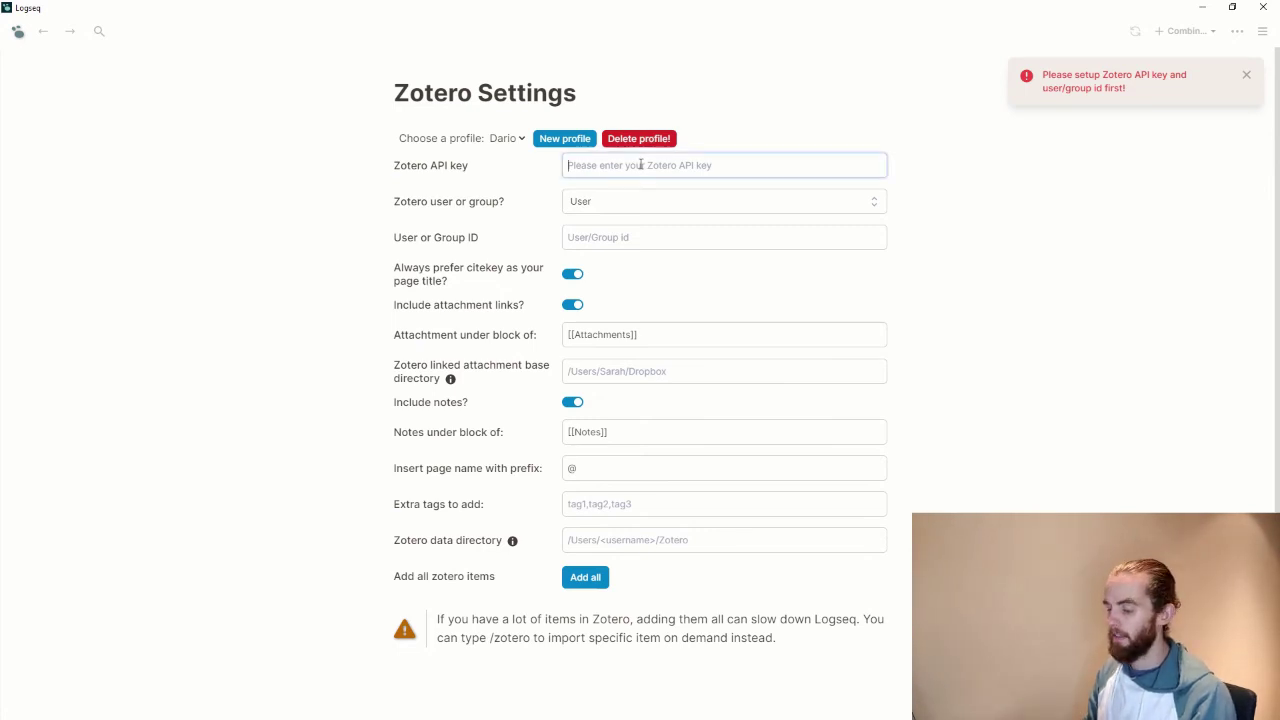
key(ctrl+v)
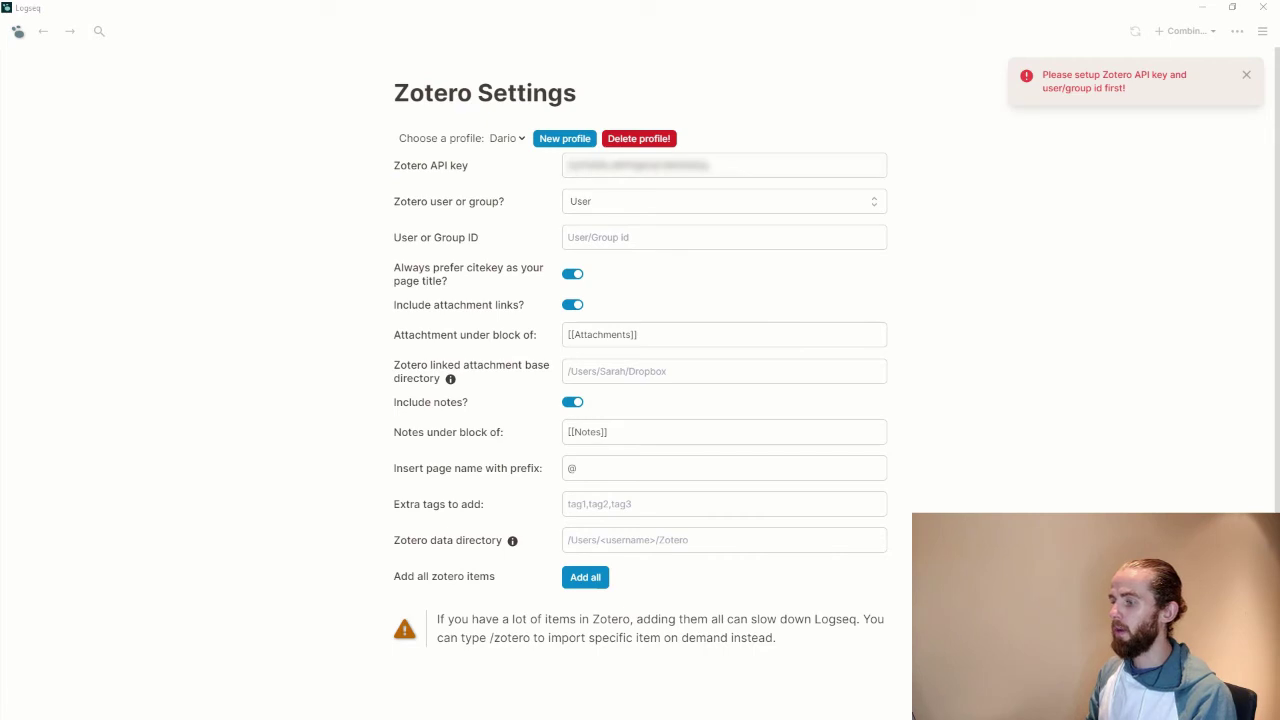
Copy the account's userID from zotero.org into User or Group ID and dismiss the warning
key(alt+Tab)
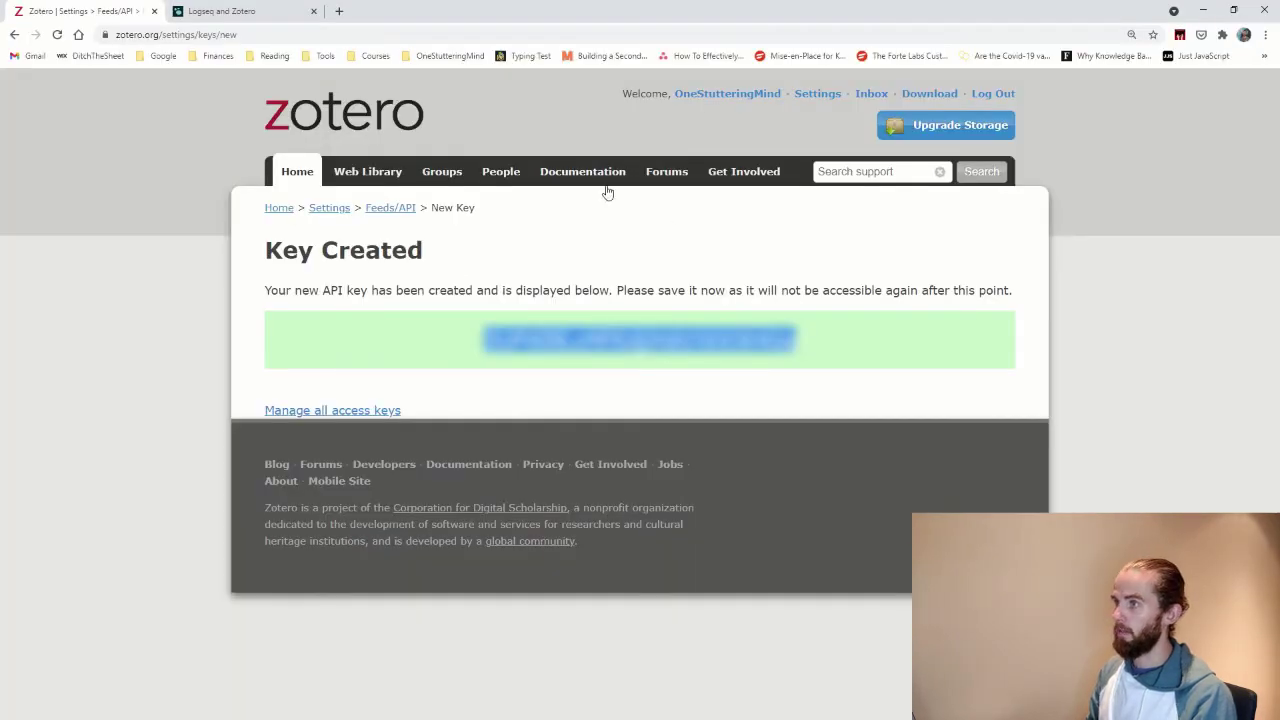
click(392, 207)
drag(524, 322, 464, 322)
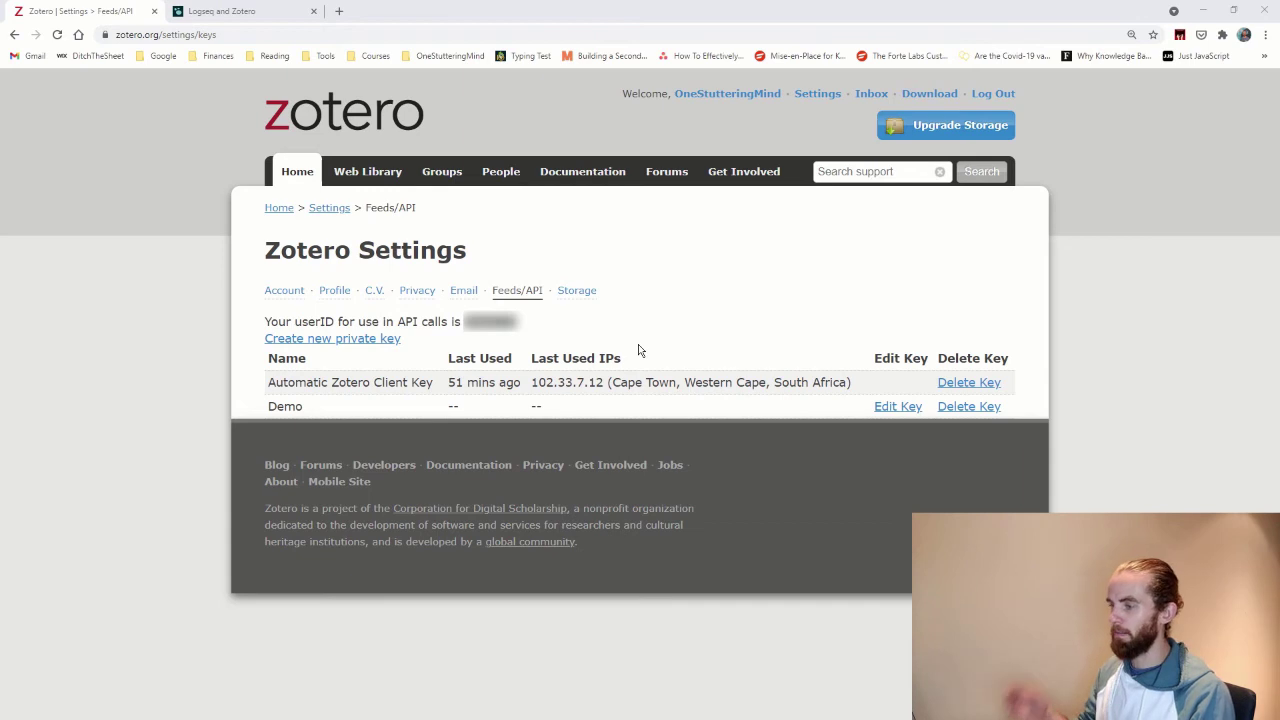
key(alt+Tab)
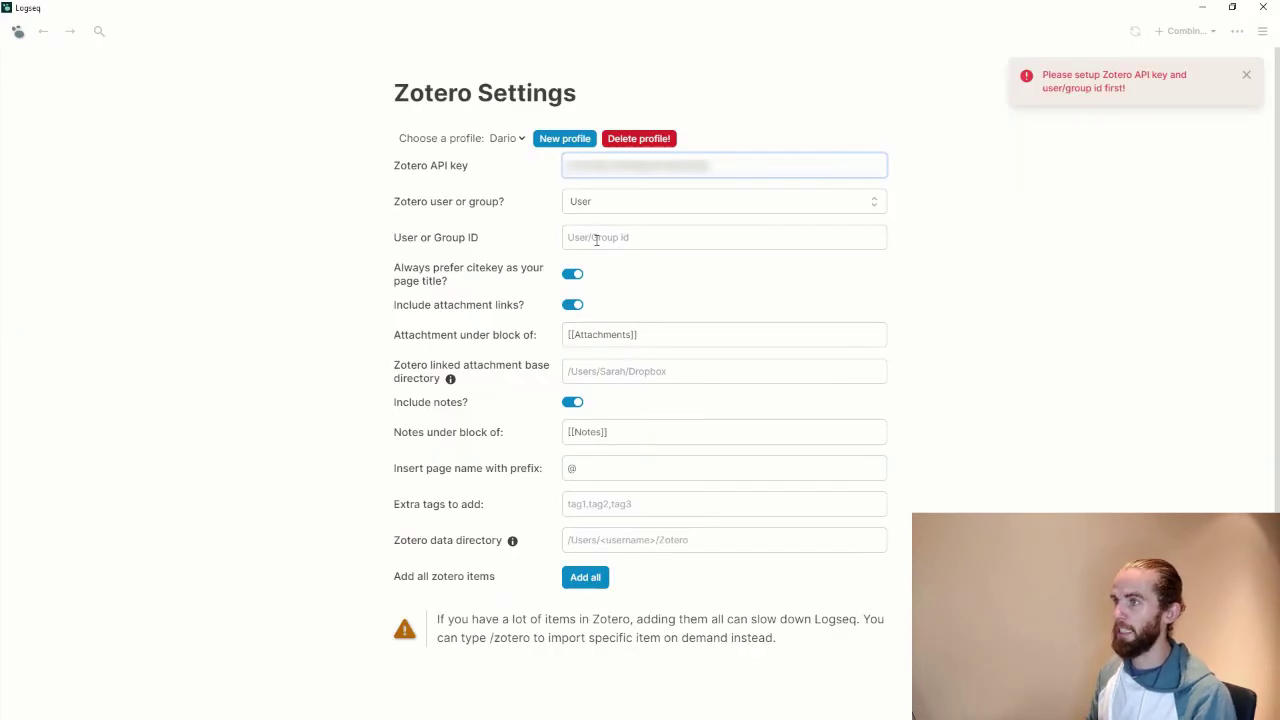
click(596, 239)
key(ctrl+v)
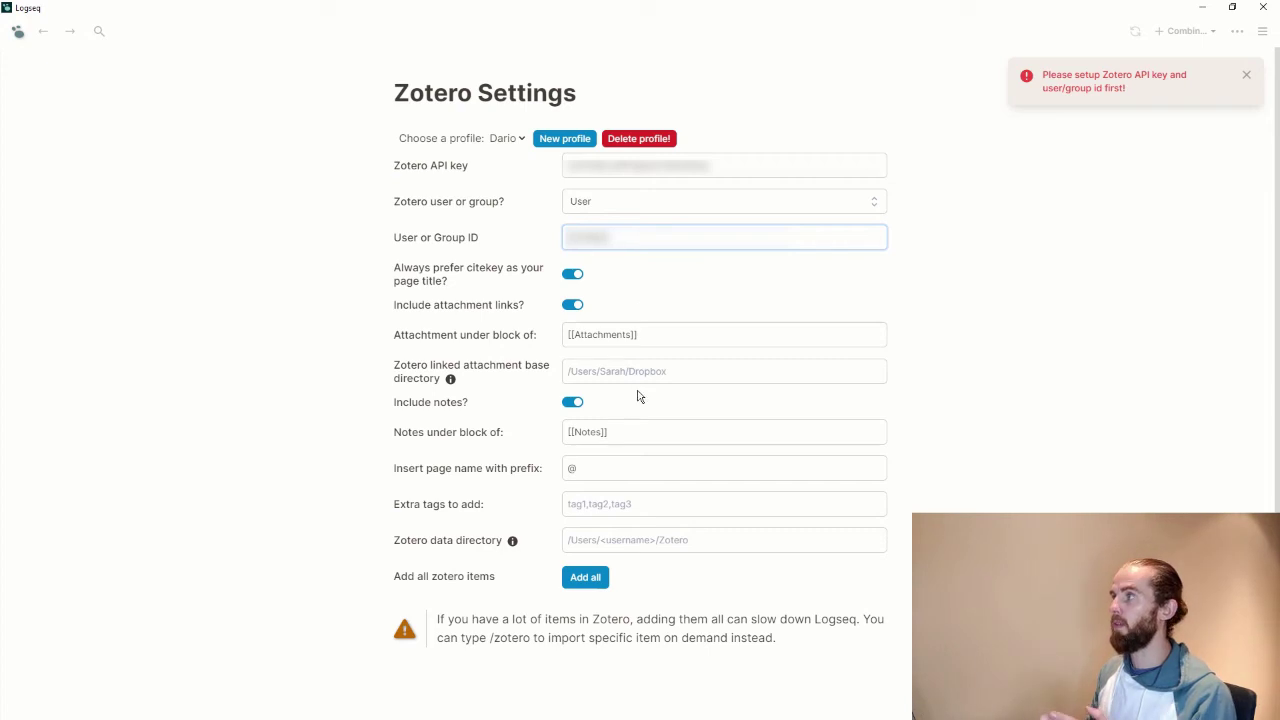
click(1008, 387)
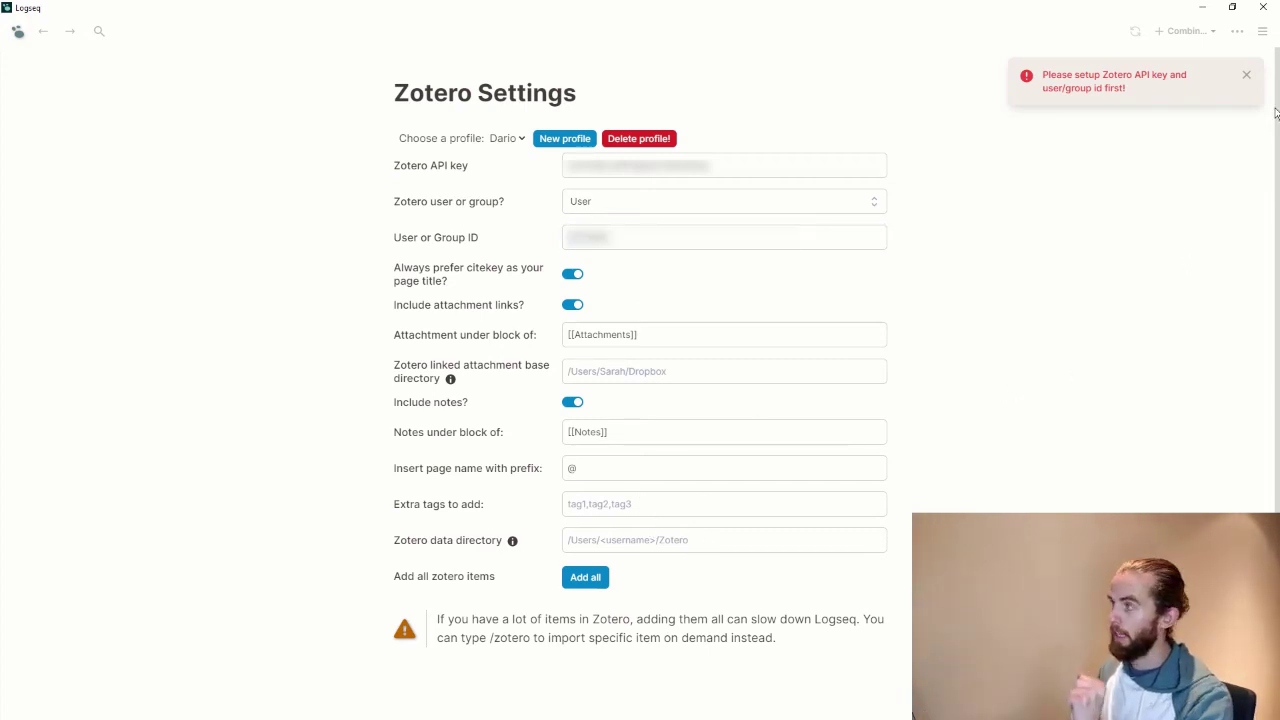
click(1246, 75)
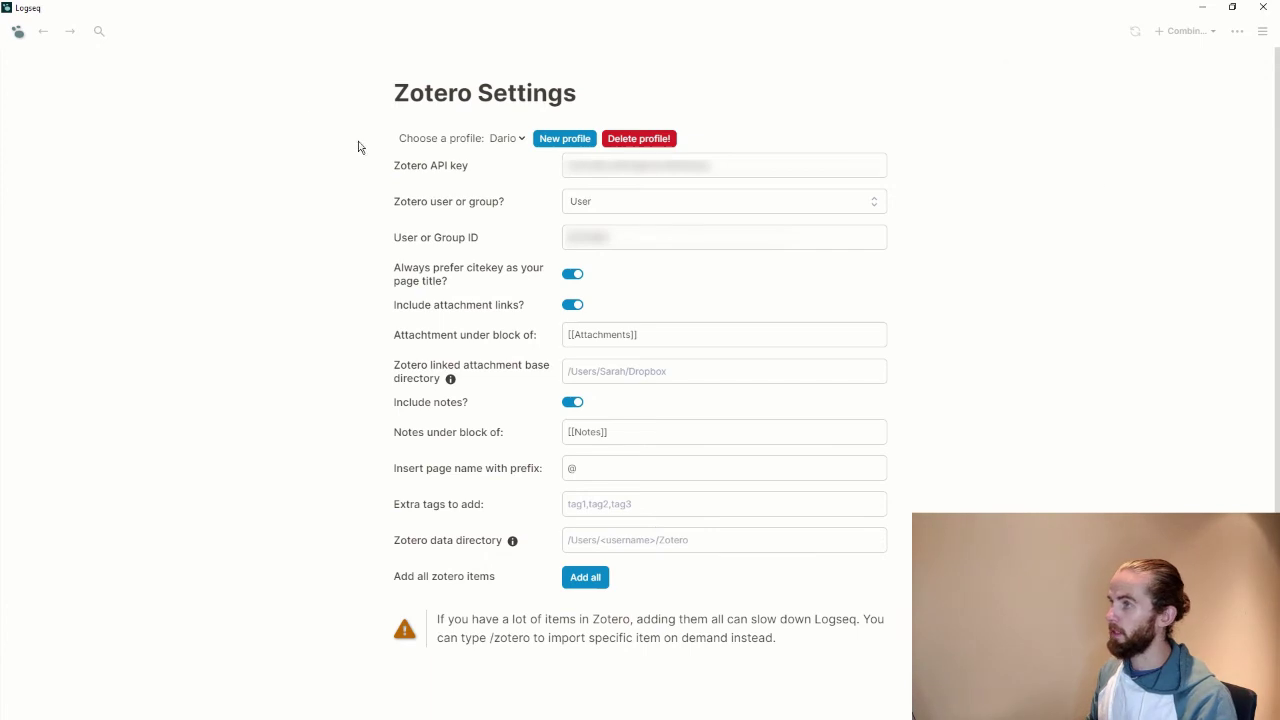
In the Aug 21st, 2021 journal block, import 'Shear wave velocity of gold tailings' via /zotero search
click(18, 32)
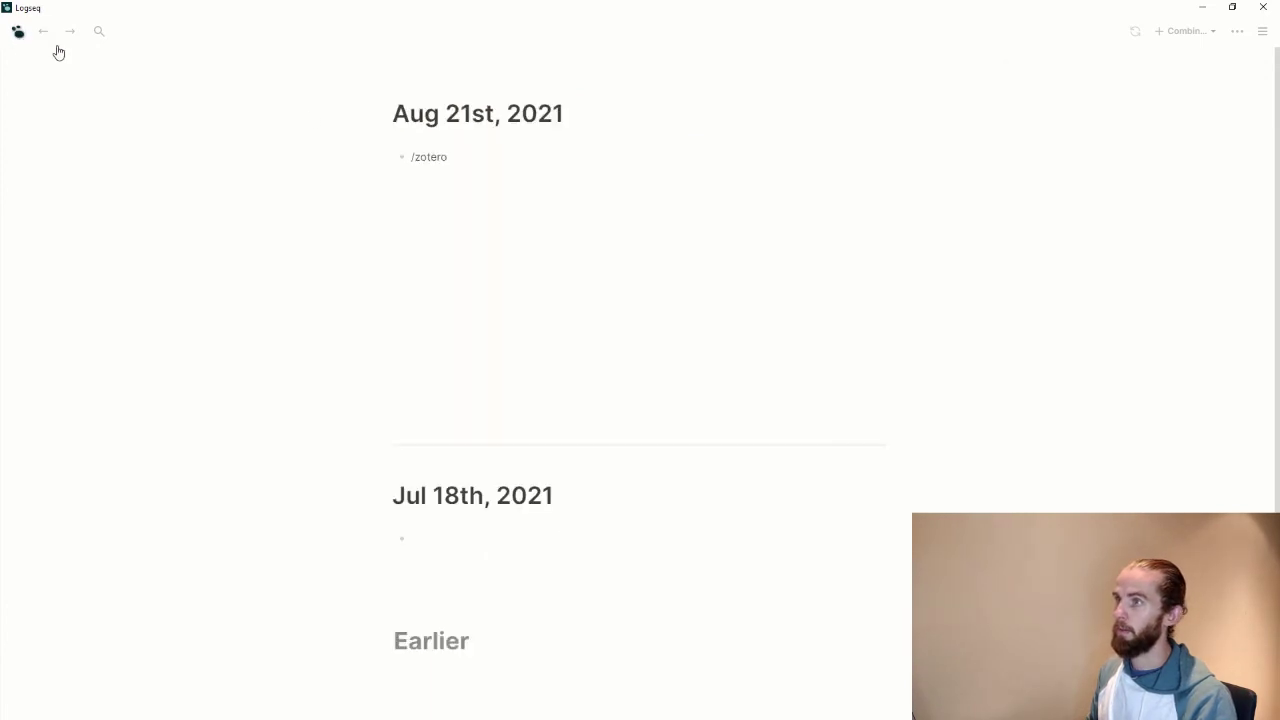
click(510, 157)
key(BackSpace)
key(BackSpace)
key(BackSpace)
key(BackSpace)
key(BackSpace)
key(BackSpace)
key(BackSpace)
text(/z)
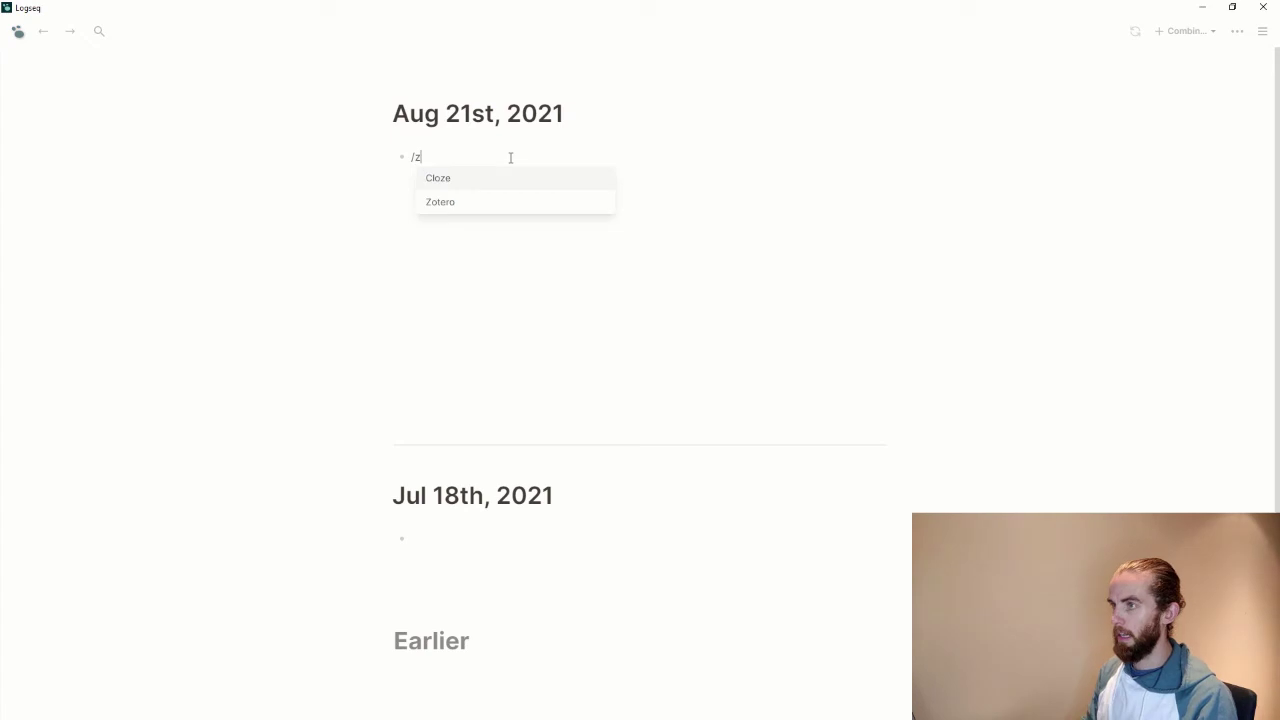
key(Down)
key(Return)
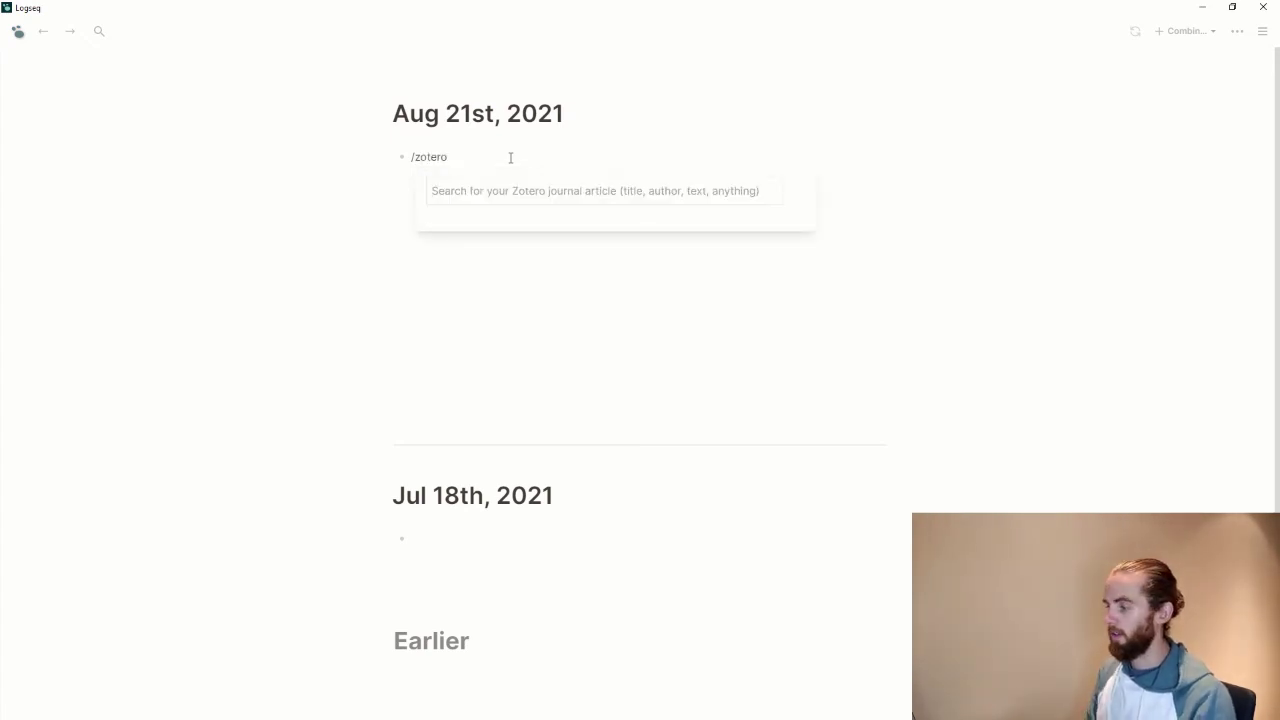
text(shear)
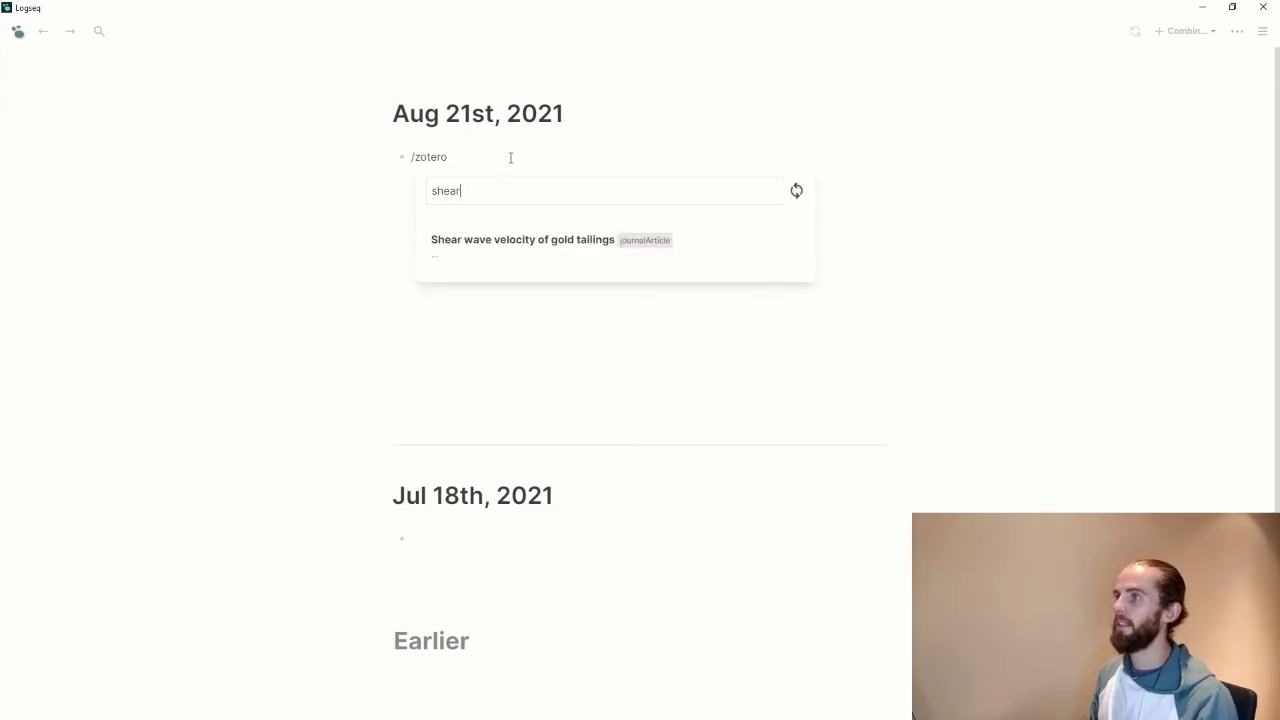
click(550, 250)
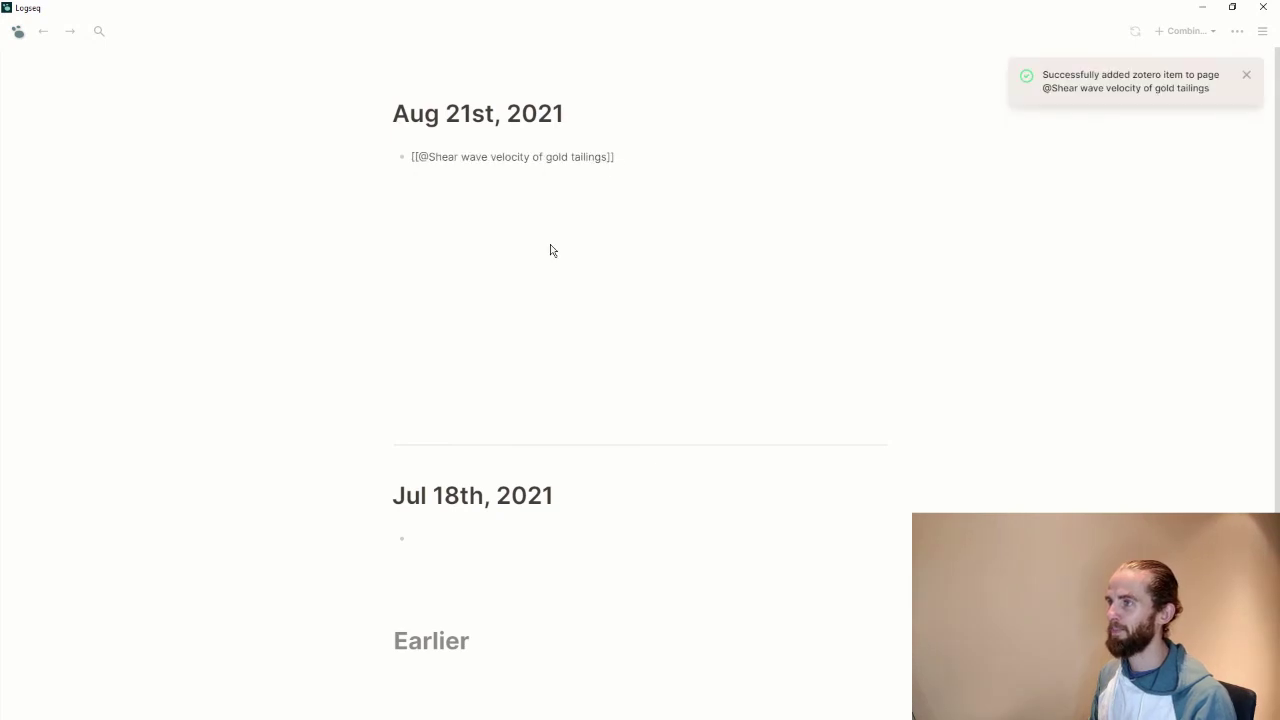
click(620, 180)
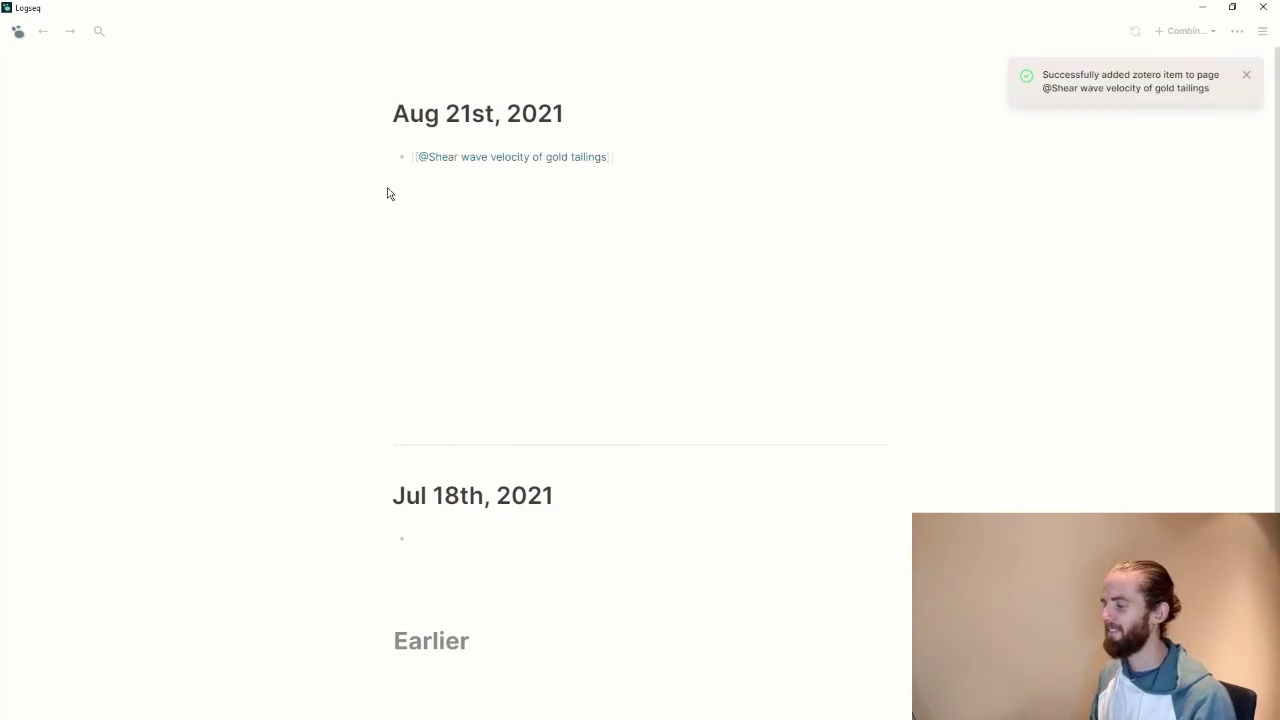
click(510, 157)
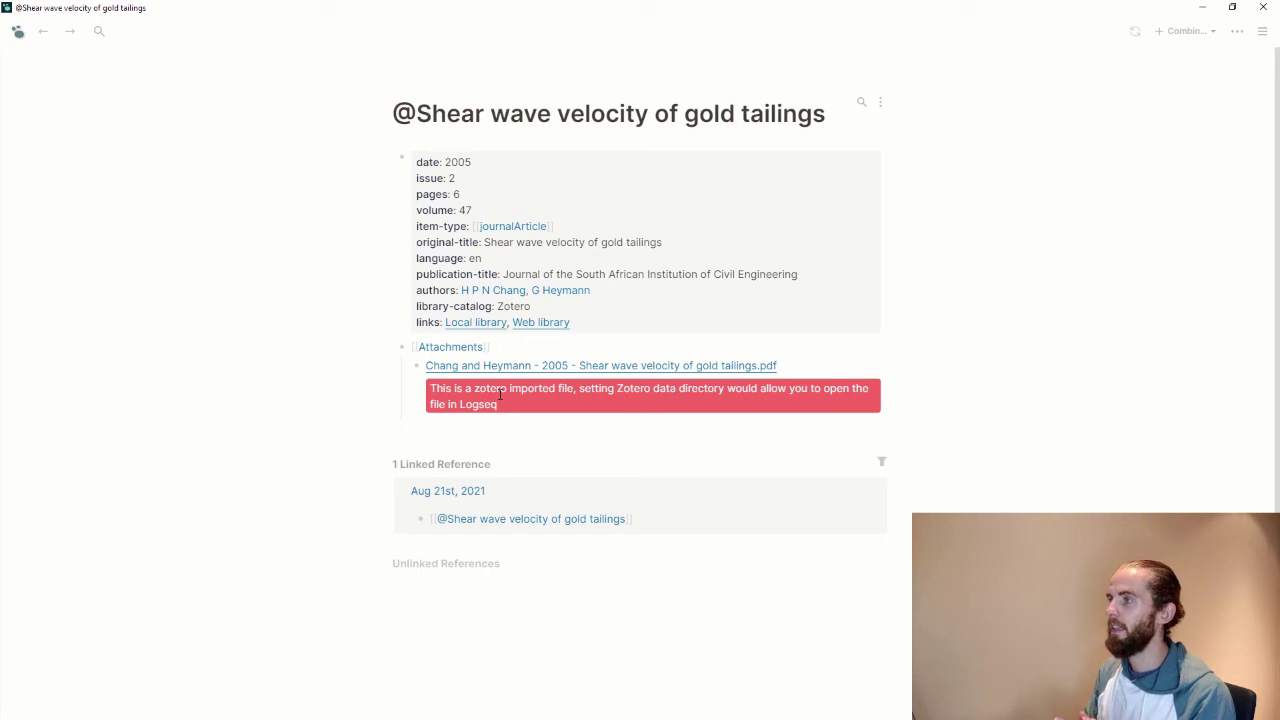
click(613, 371)
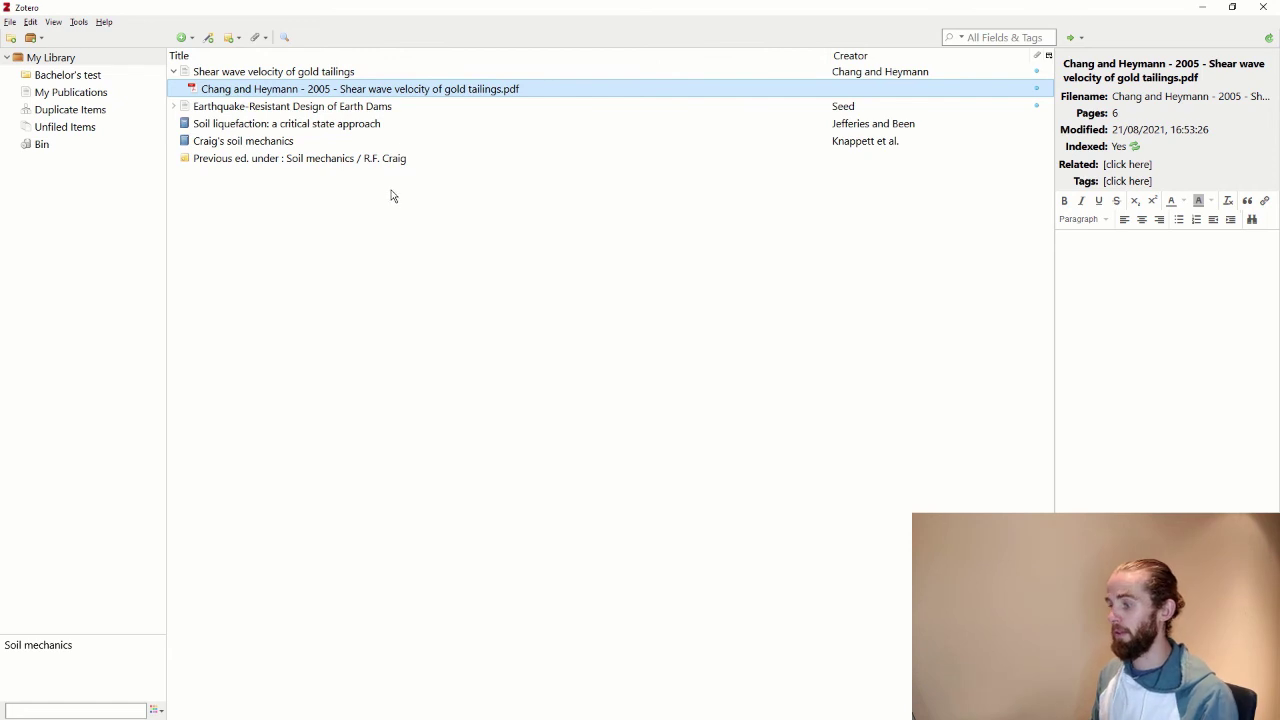
key(alt+Tab)
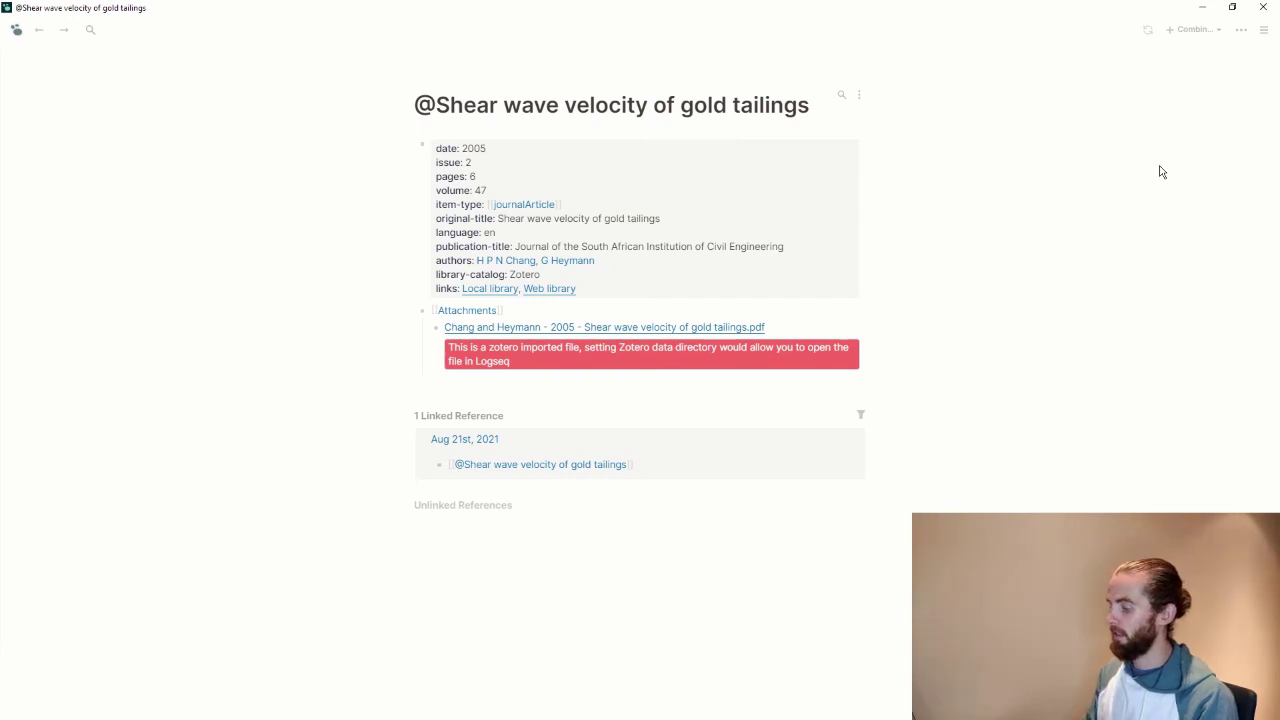
Open the Zotero settings page through Settings > Editor
key(ctrl+plus)
click(1238, 31)
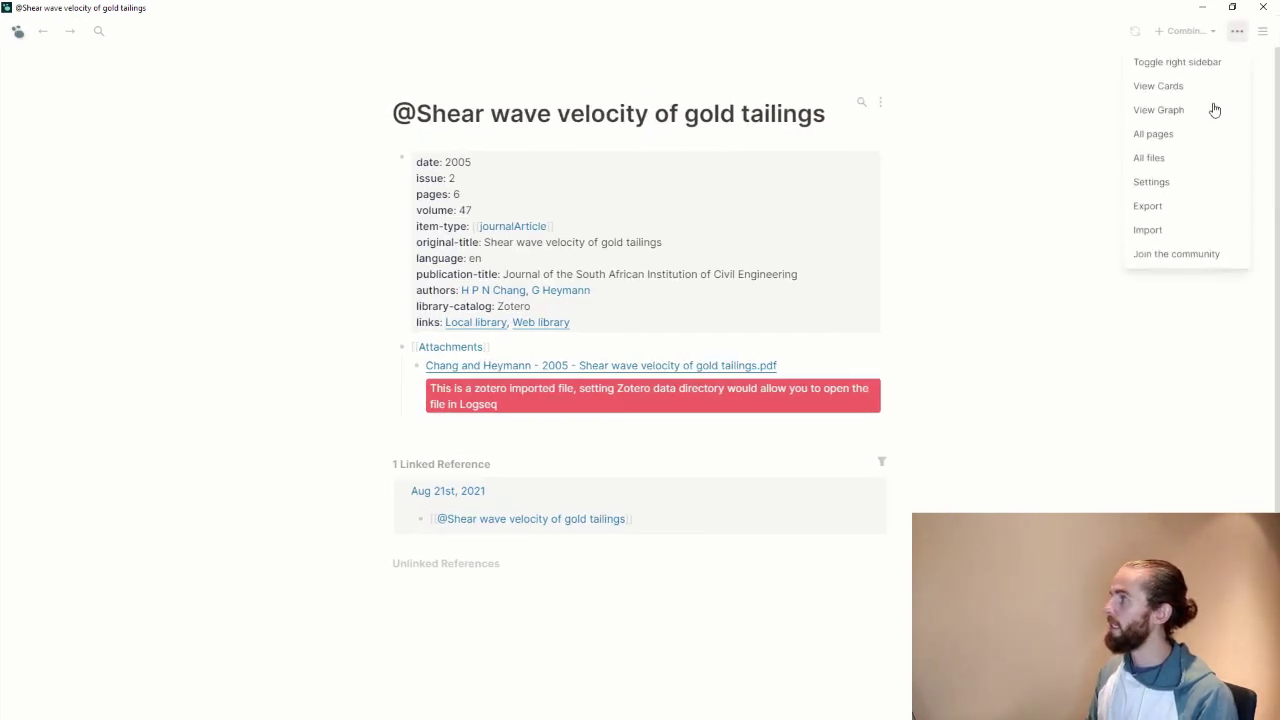
click(1174, 181)
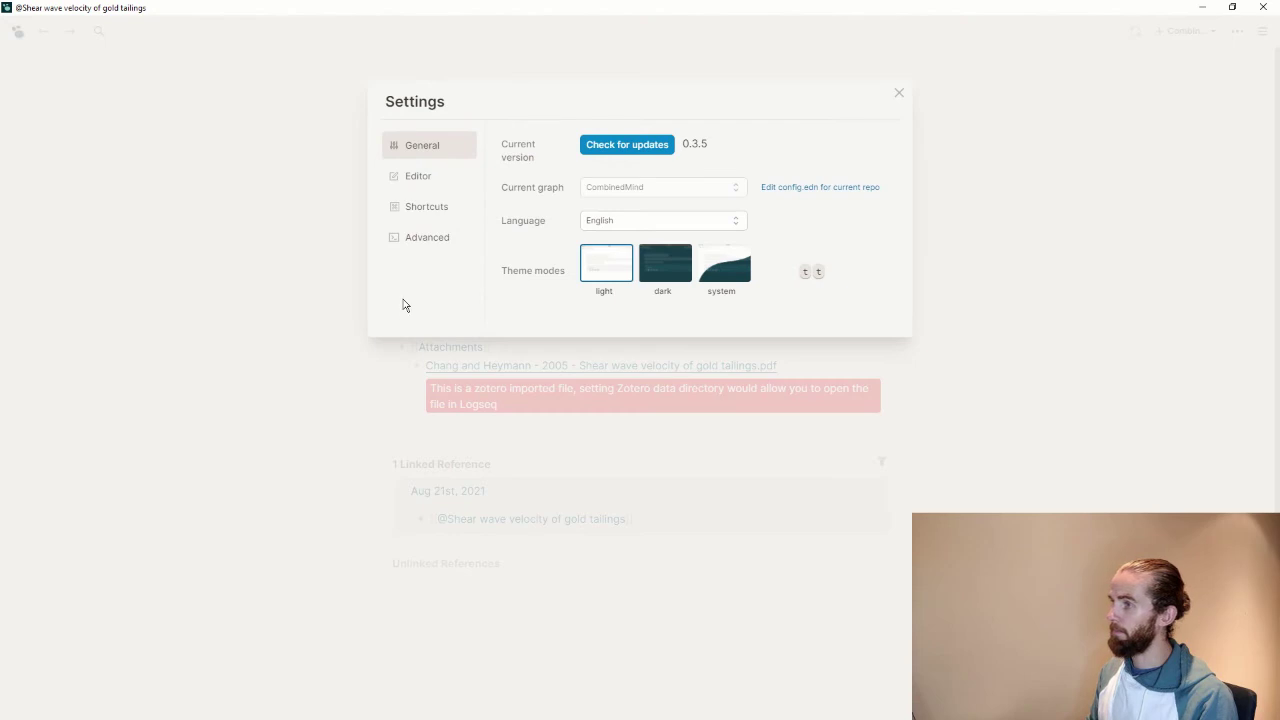
click(431, 182)
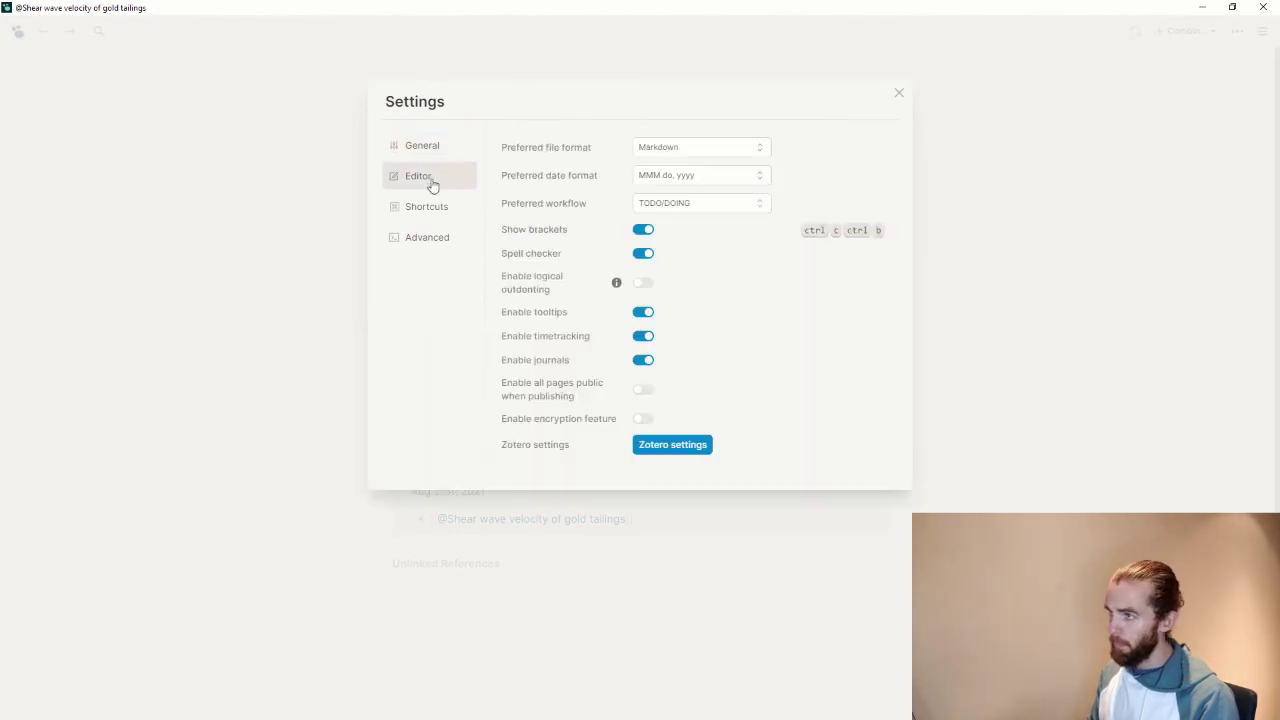
click(668, 445)
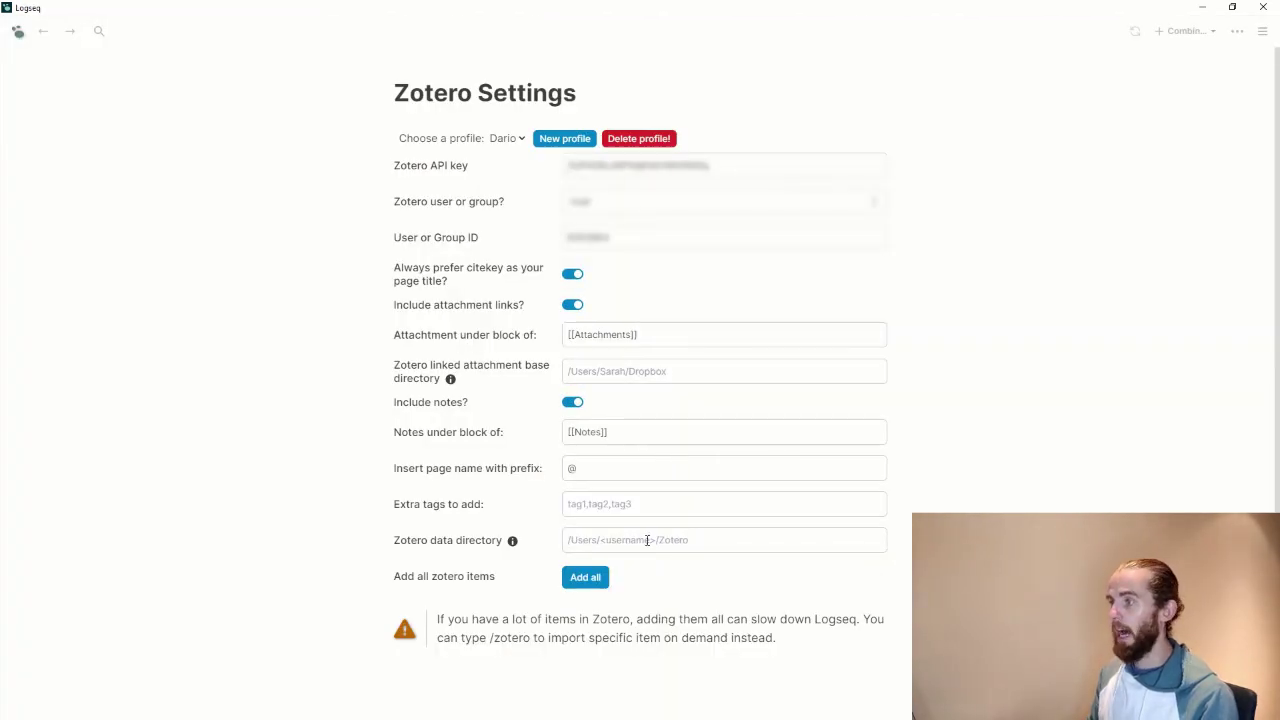
Fill in the Zotero data directory path and import all Zotero items
click(647, 540)
text(/Users/Dario/Zotero)
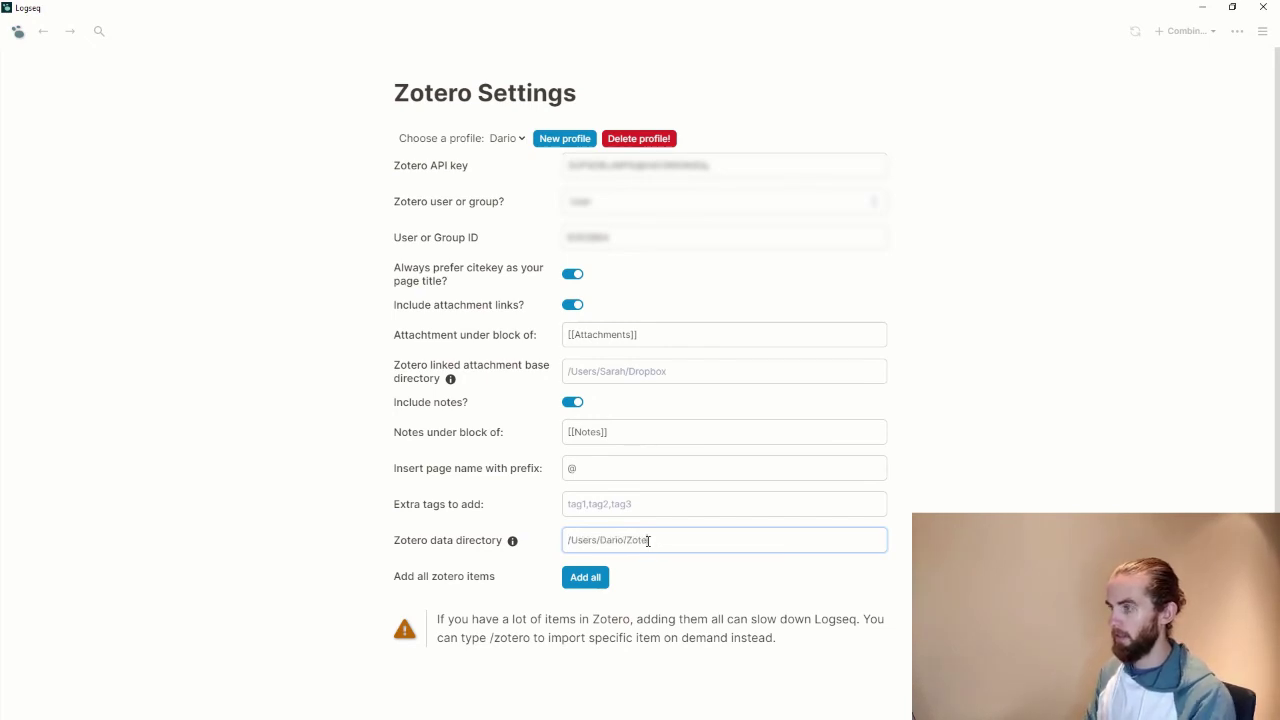
click(928, 505)
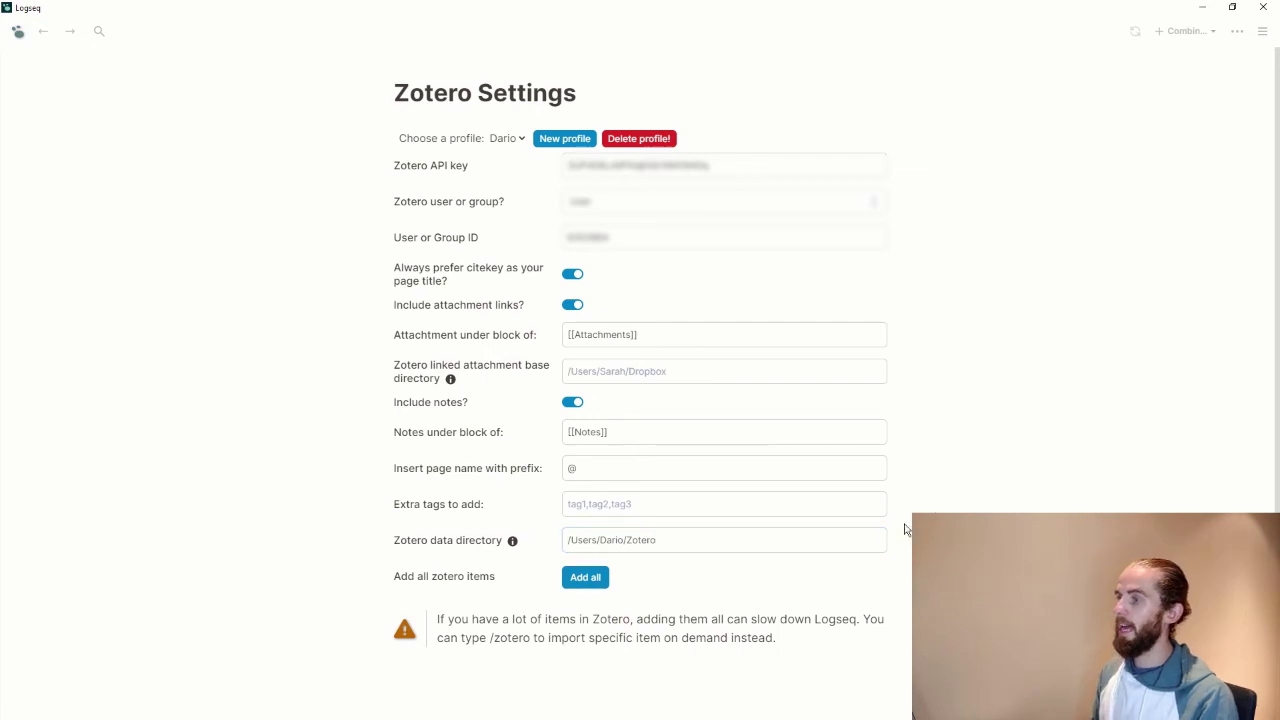
click(590, 582)
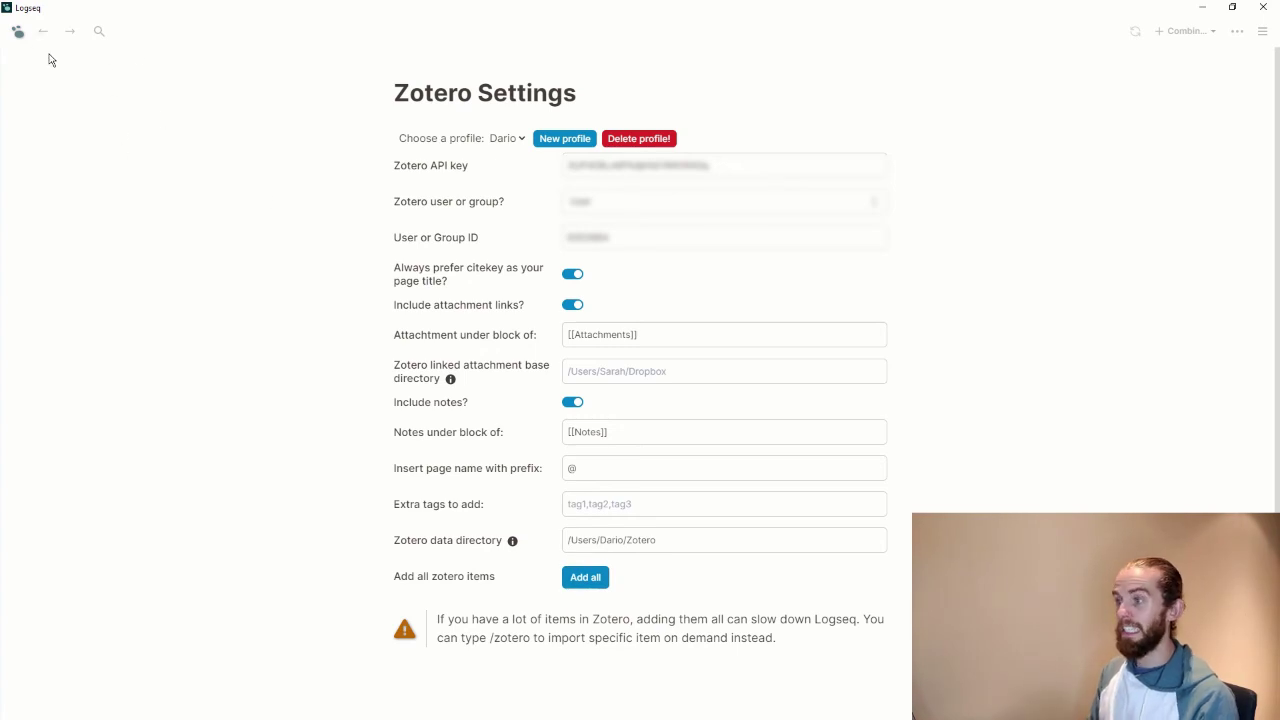
From the journals page, open the gold tailings article page and try opening its attached PDF
click(14, 33)
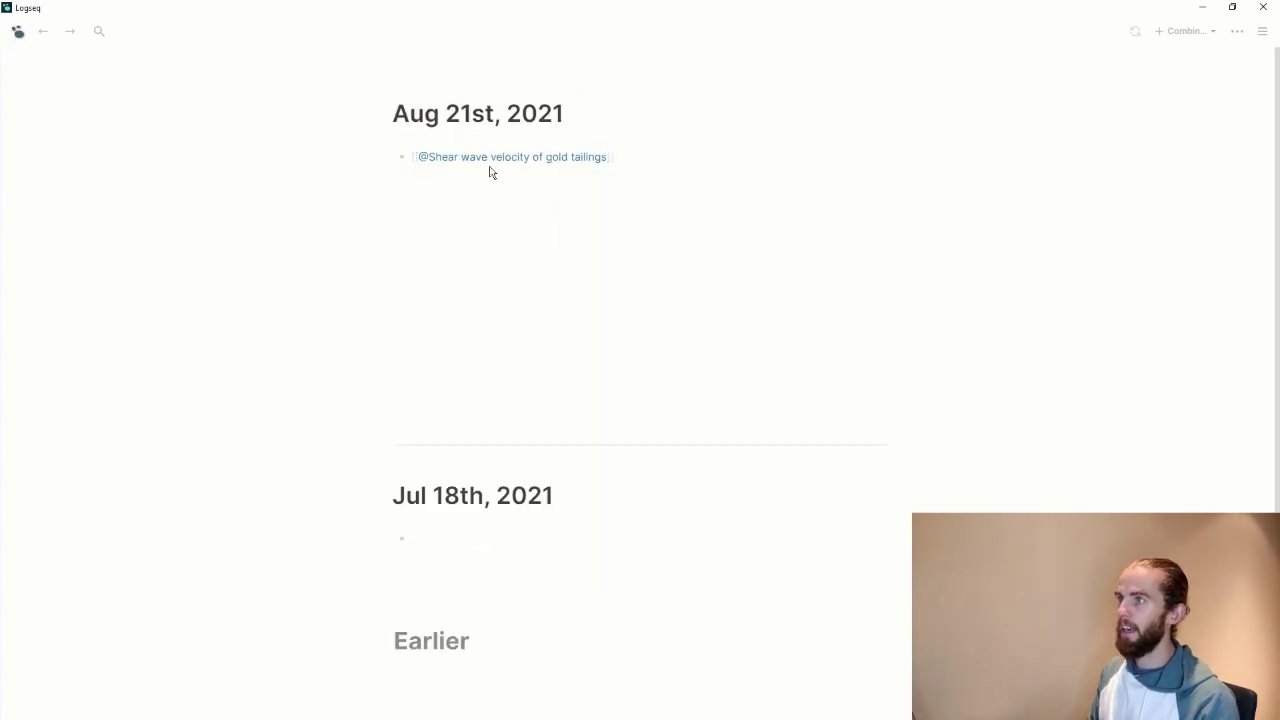
click(577, 158)
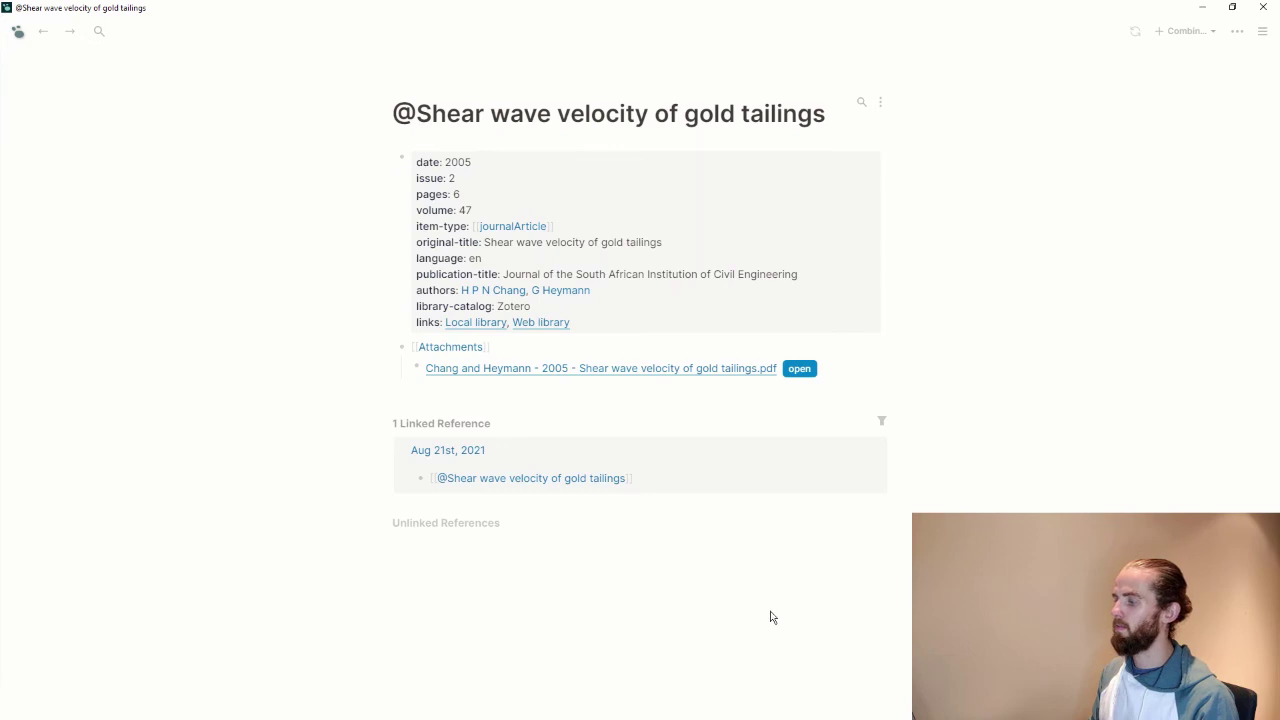
click(806, 372)
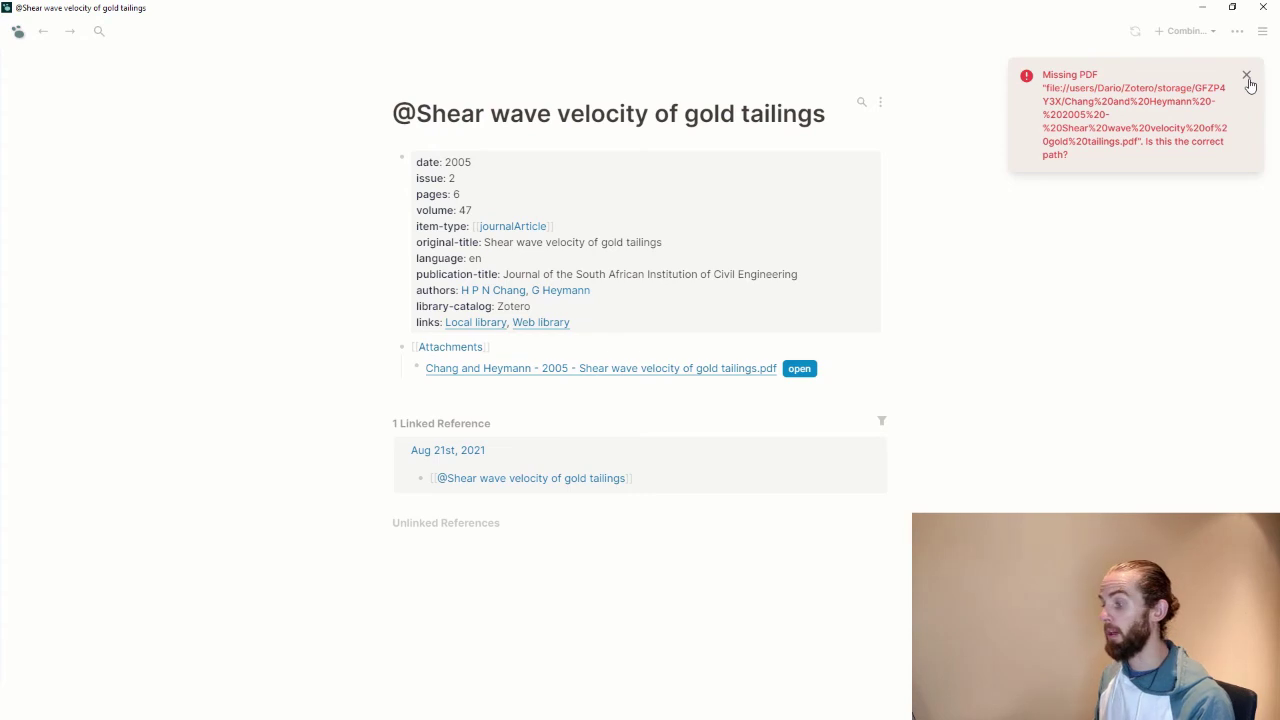
Dismiss the Missing PDF error and prefix the Zotero data directory path with C:/
click(1247, 77)
click(1237, 31)
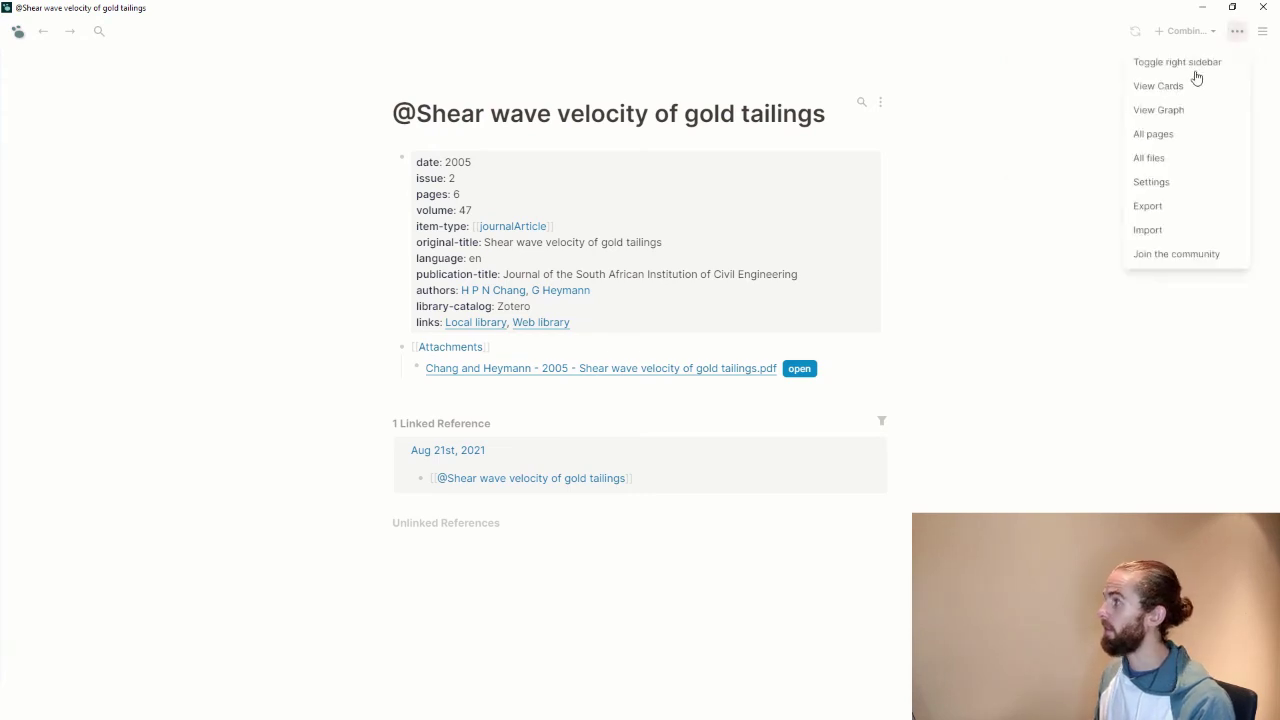
click(1186, 181)
click(440, 182)
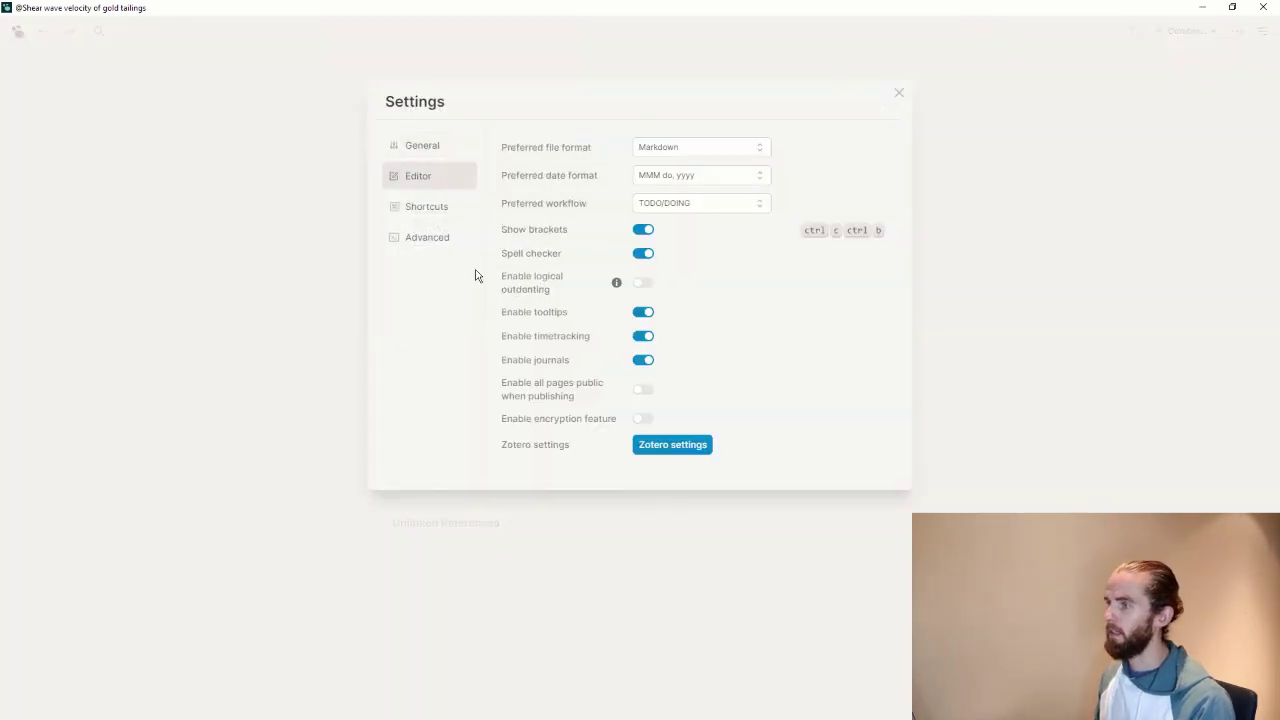
click(677, 446)
click(568, 540)
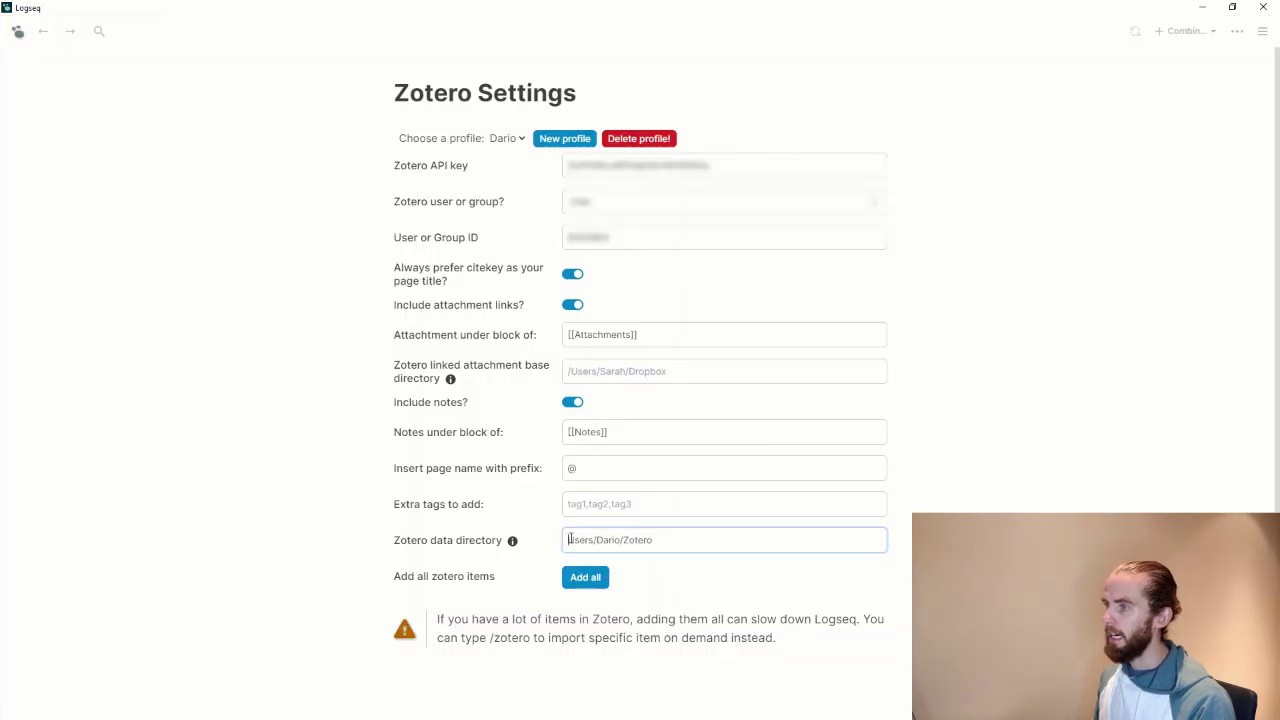
text(C:/)
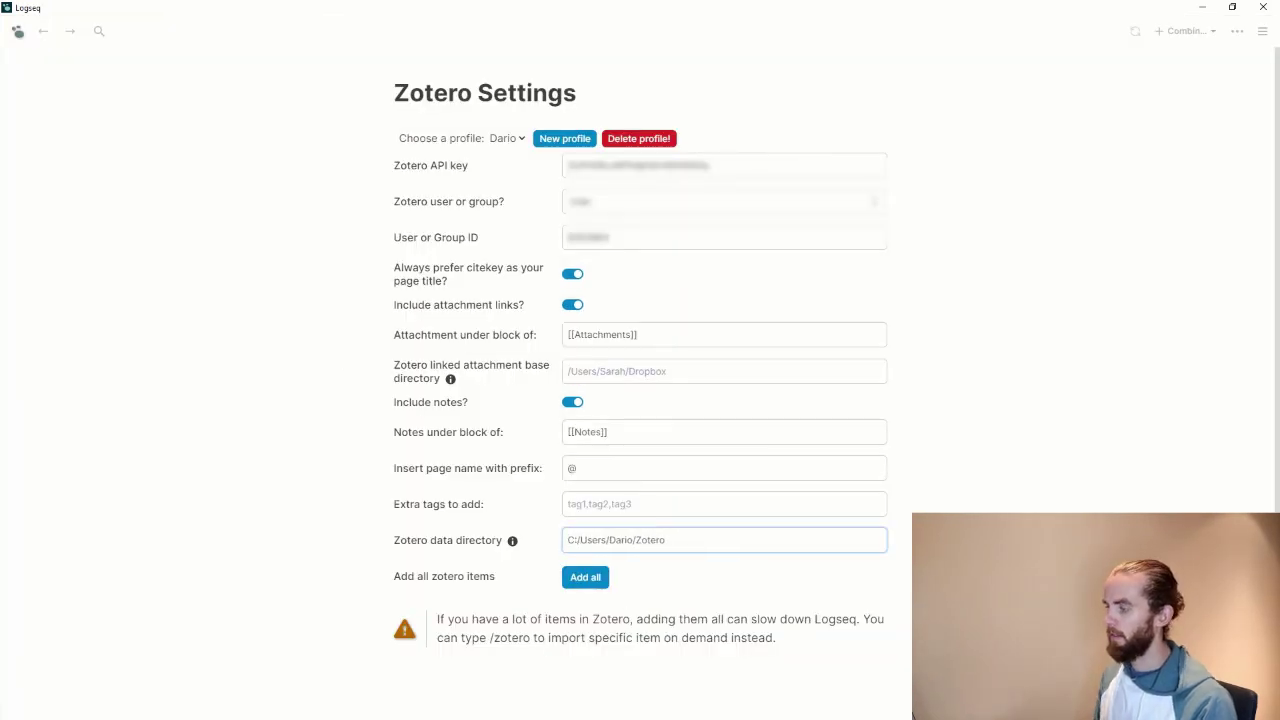
click(366, 278)
Open the gold tailings article page and its attached PDF beside the notes
click(18, 31)
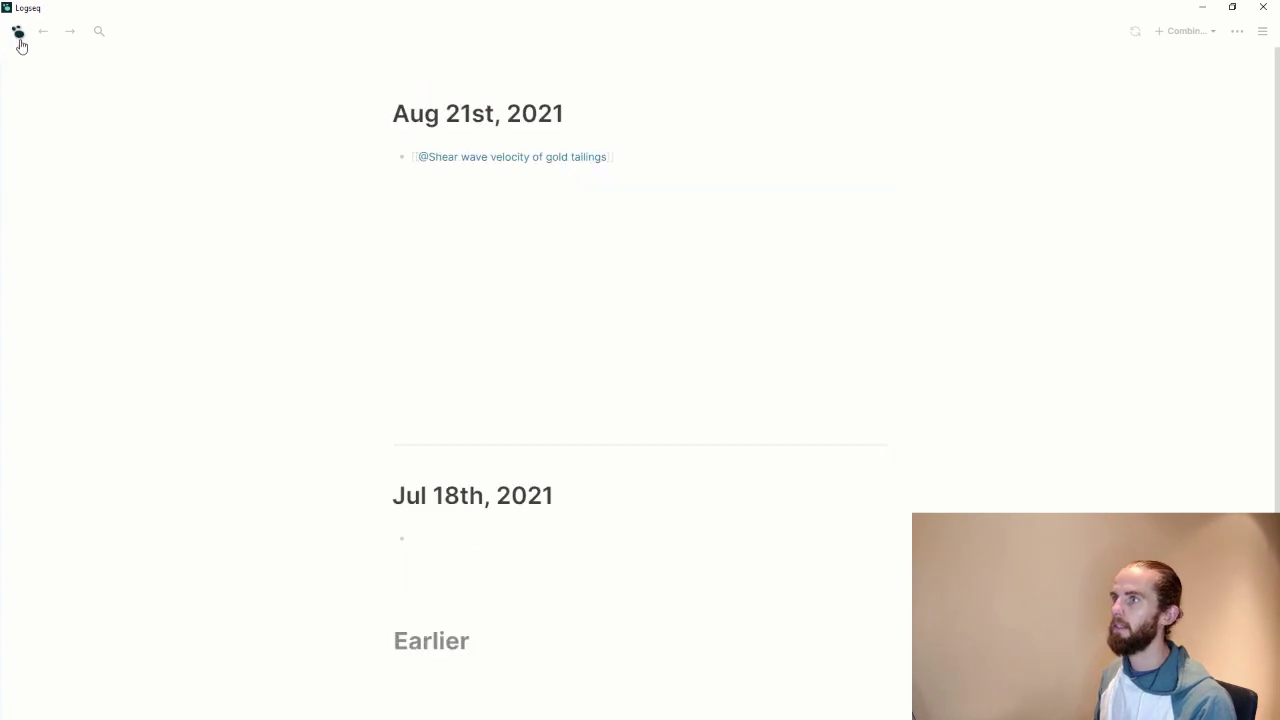
click(517, 160)
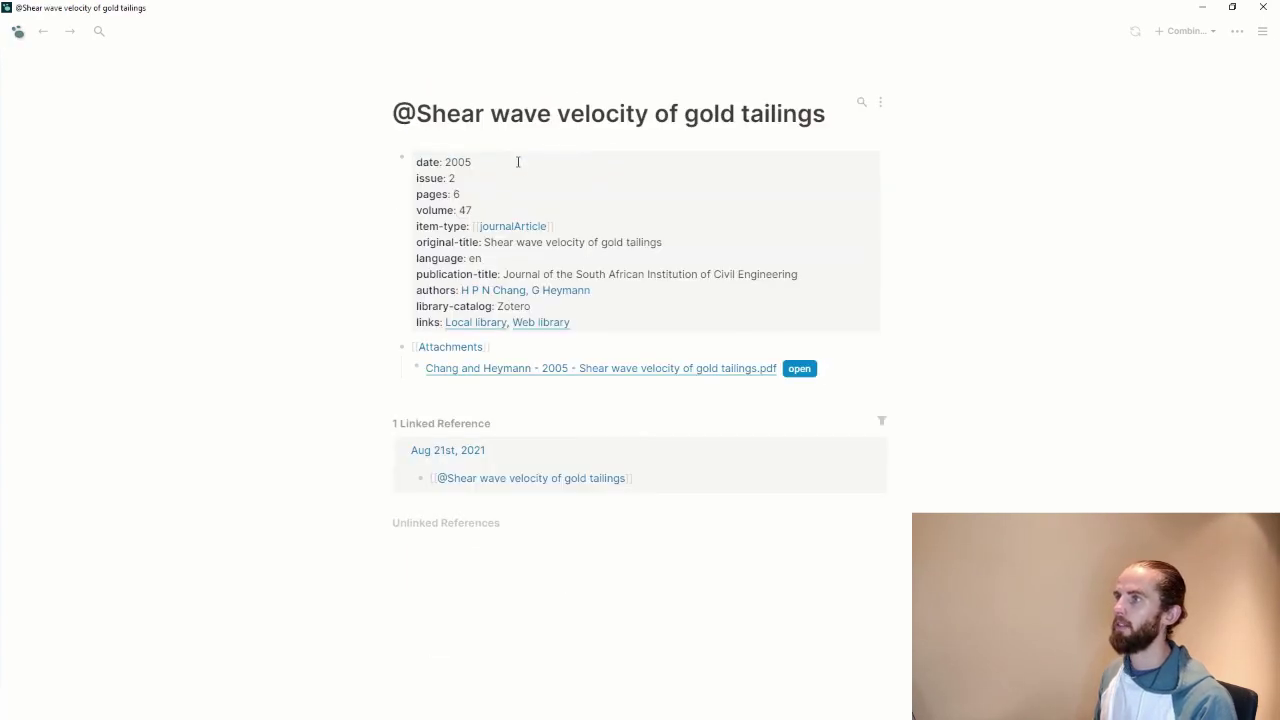
click(801, 377)
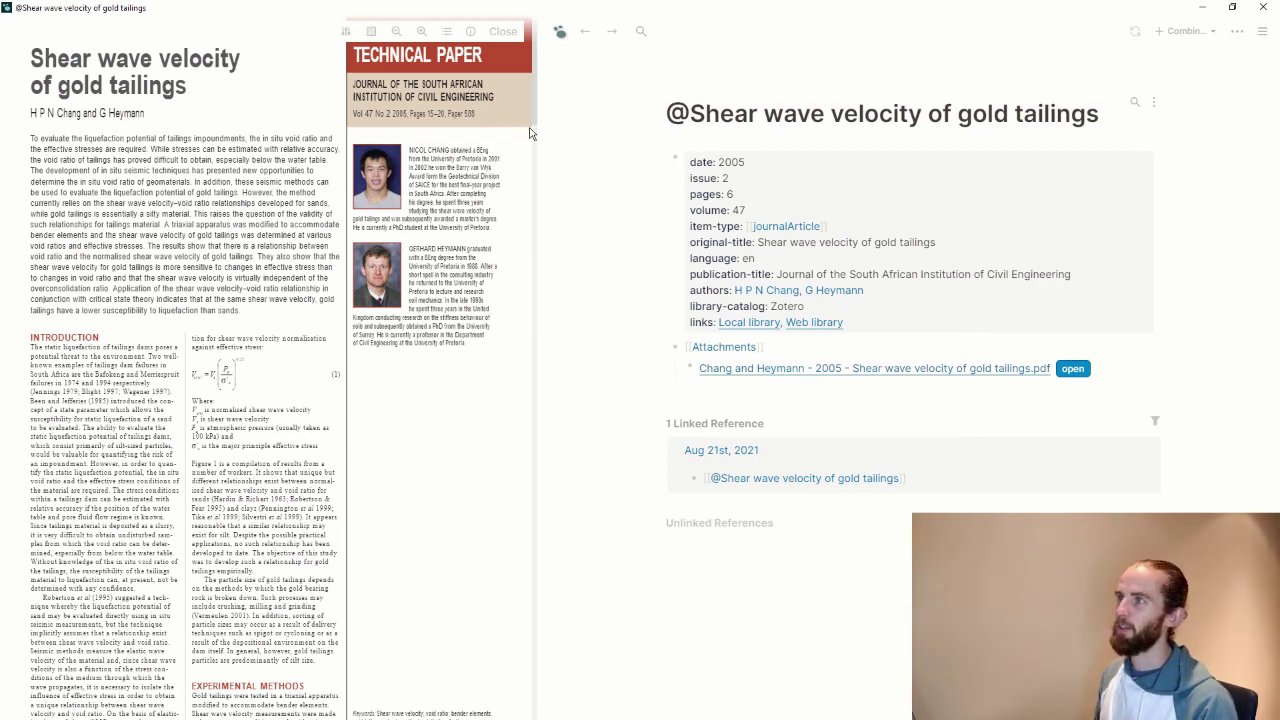
Widen and enlarge the PDF viewer, then copy a six-line paragraph of its text
drag(534, 120, 723, 120)
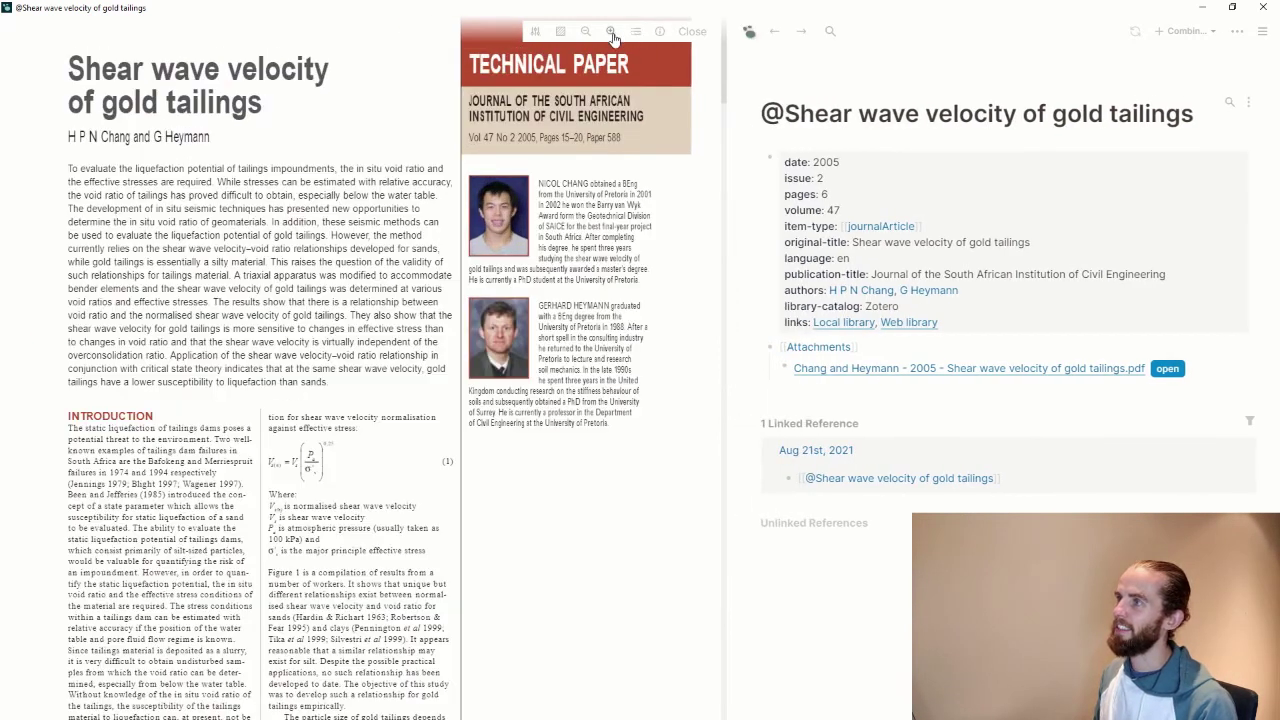
click(611, 31)
scroll(271, 304, down, 15)
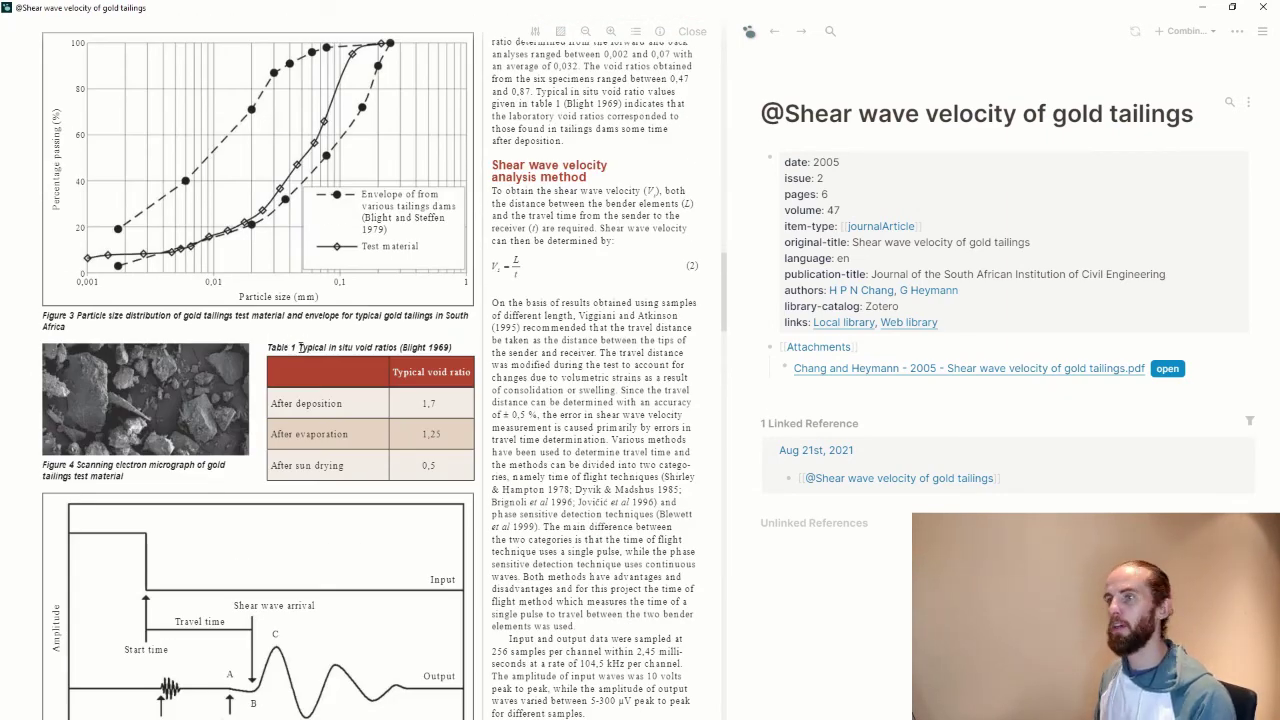
drag(494, 306, 514, 304)
drag(492, 300, 646, 364)
click(650, 396)
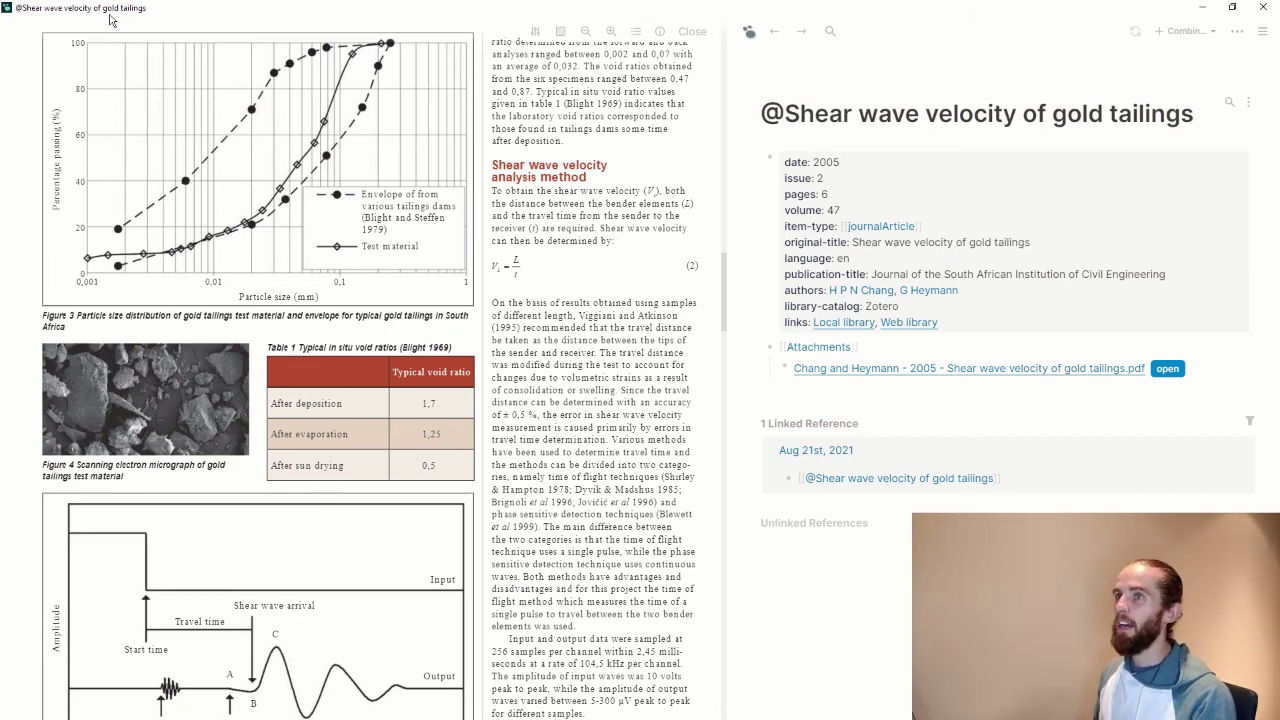
drag(724, 281, 646, 250)
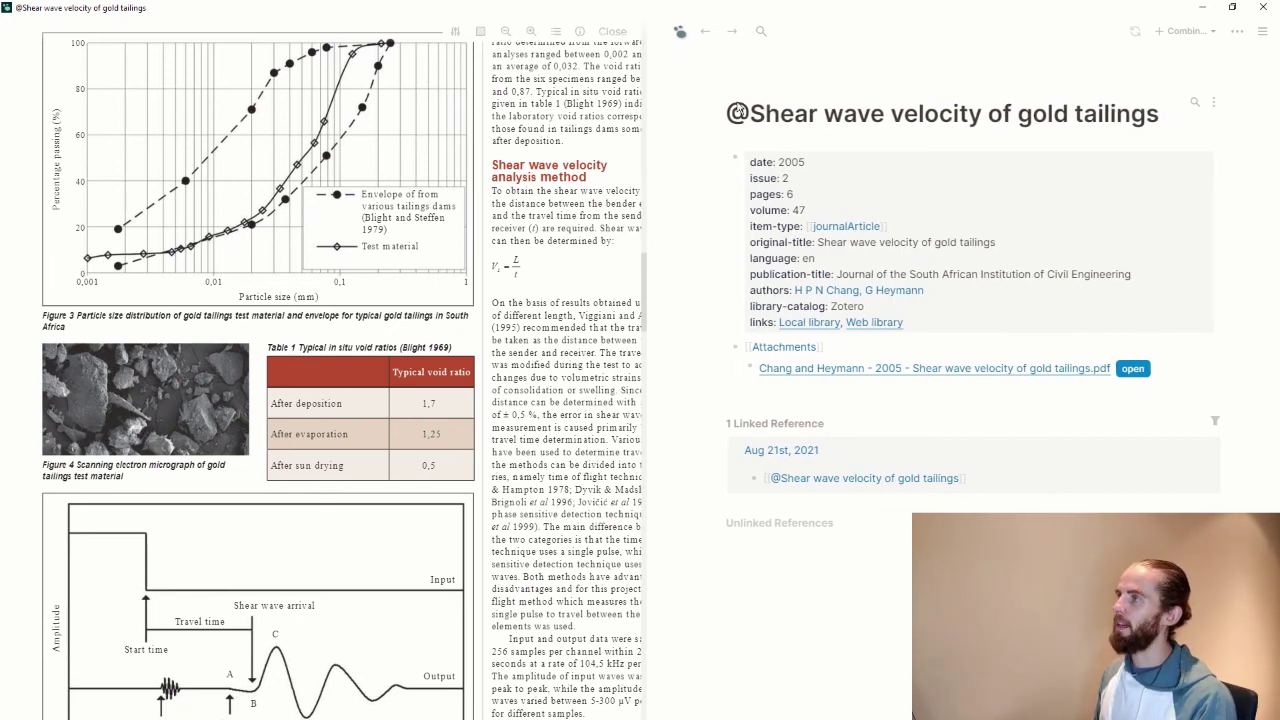
click(679, 32)
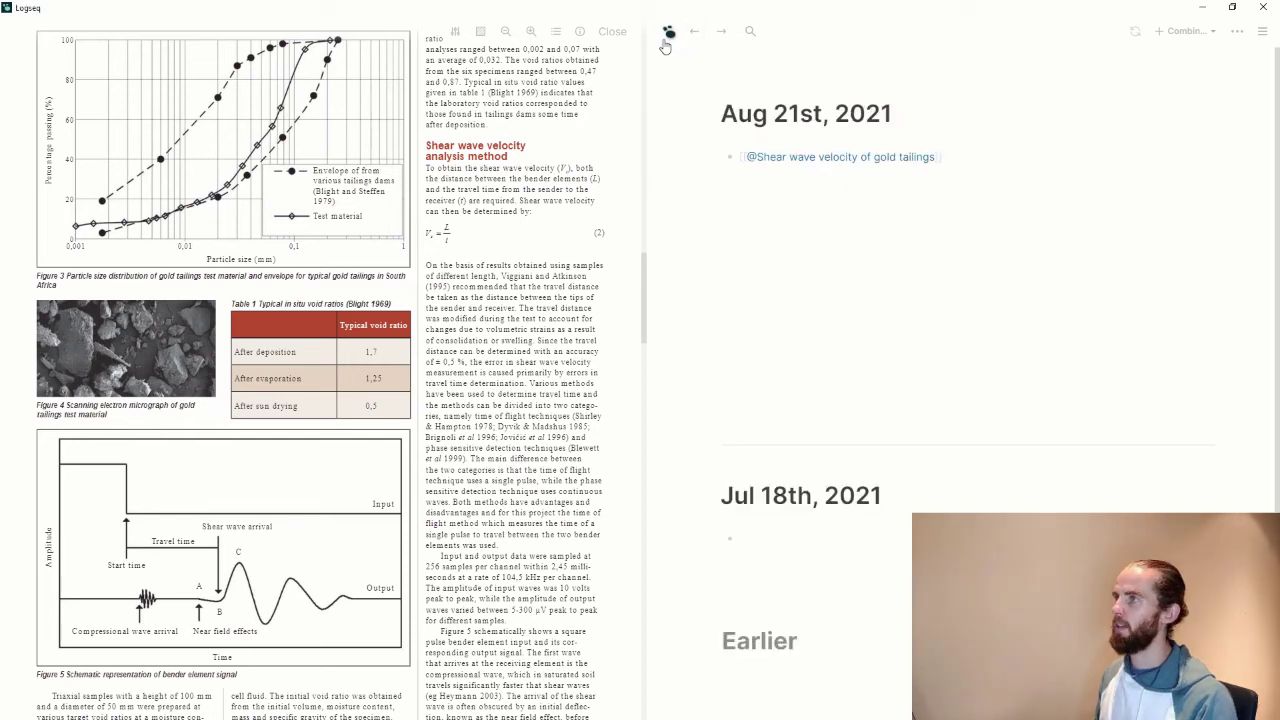
Close the PDF viewer, create a 'Literature Survey' page, and paste the copied sentence into it
click(611, 32)
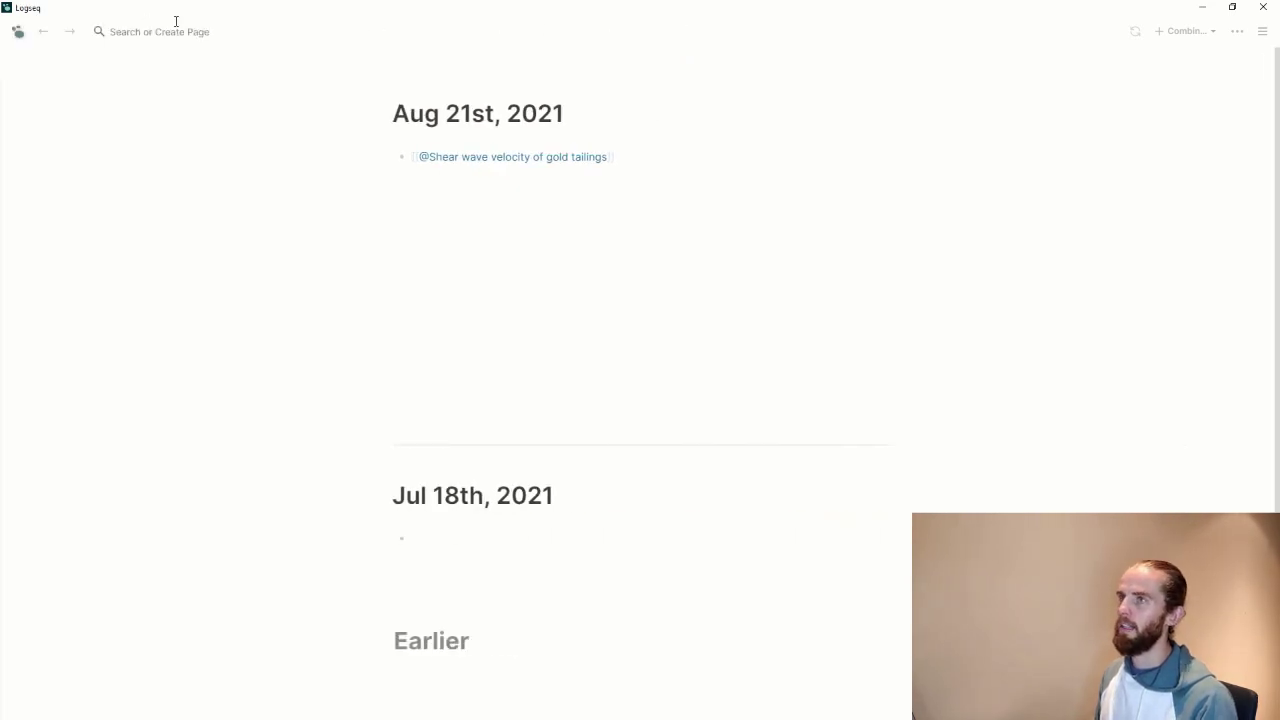
click(176, 21)
text(Liter)
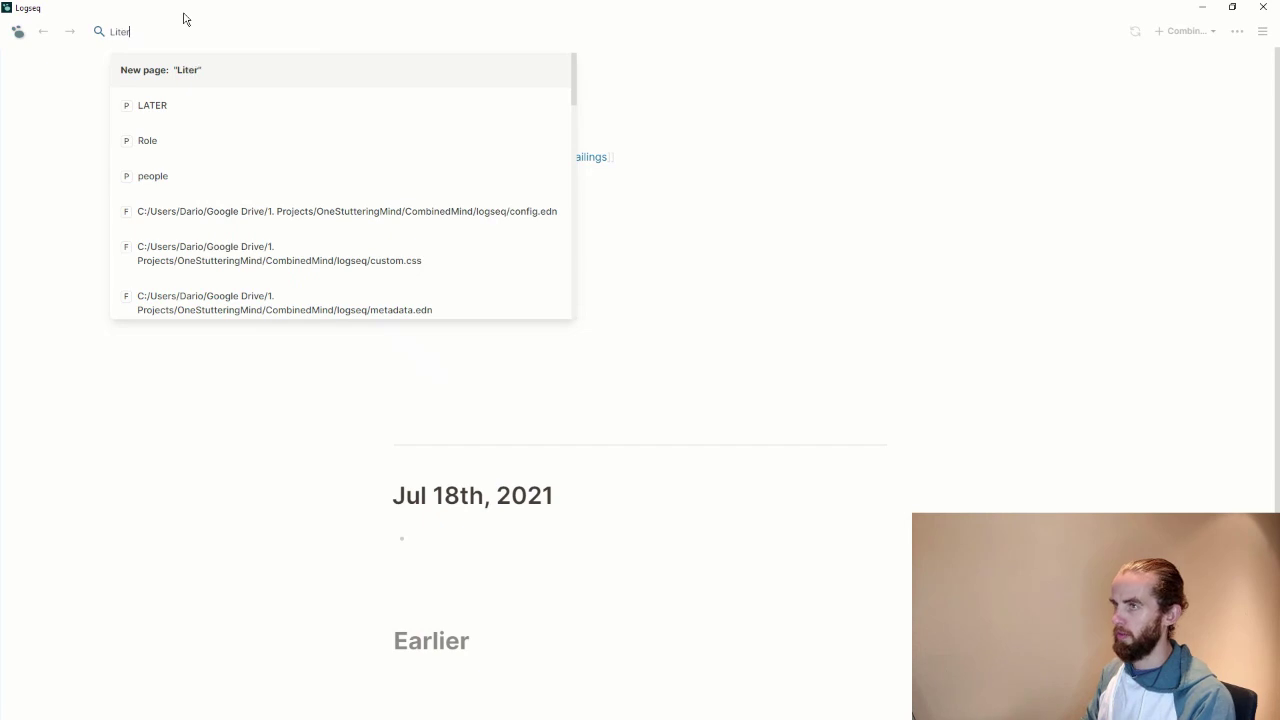
text(ature Survey)
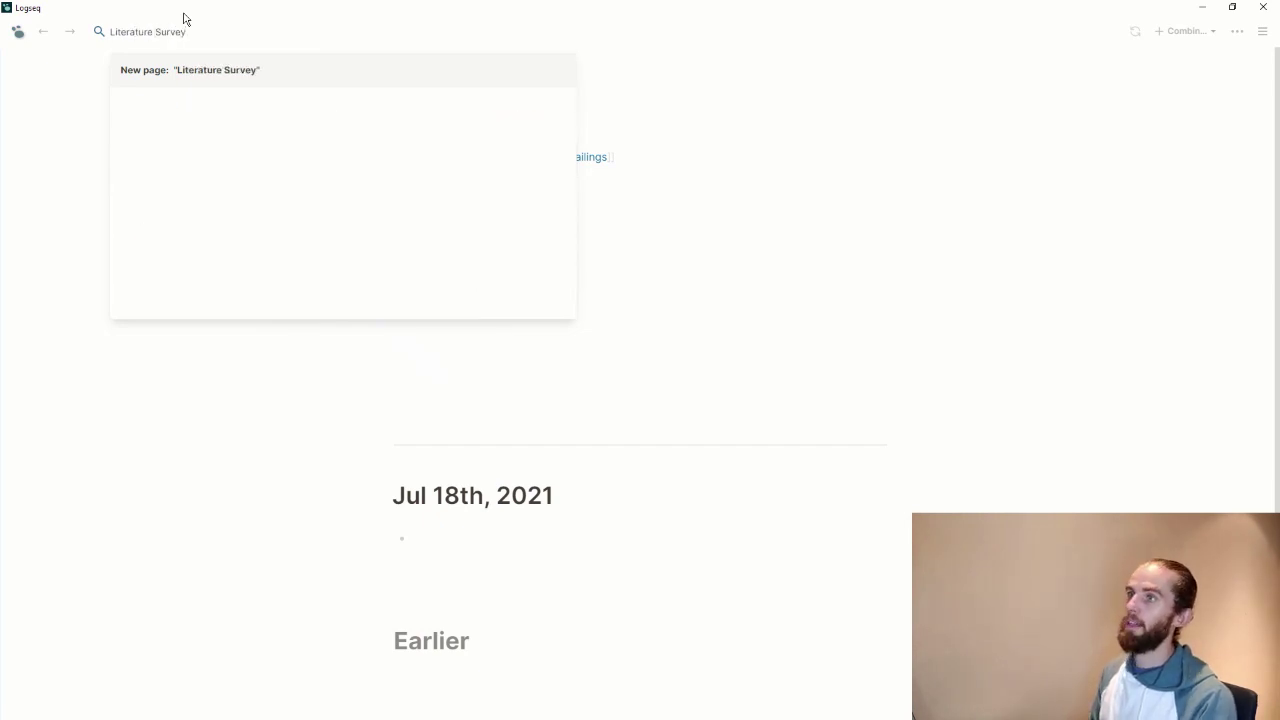
key(Return)
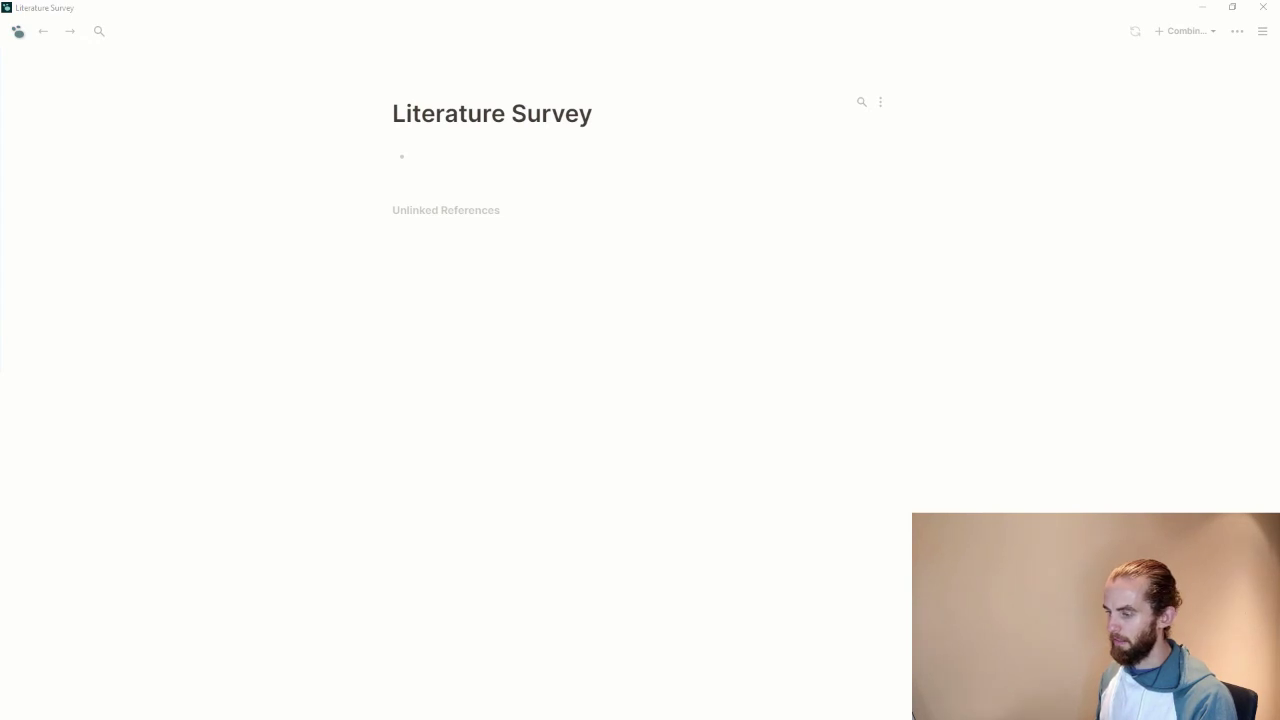
text(The terminology of a soil being "wet" or "dry" of critical is also presented in the literature)
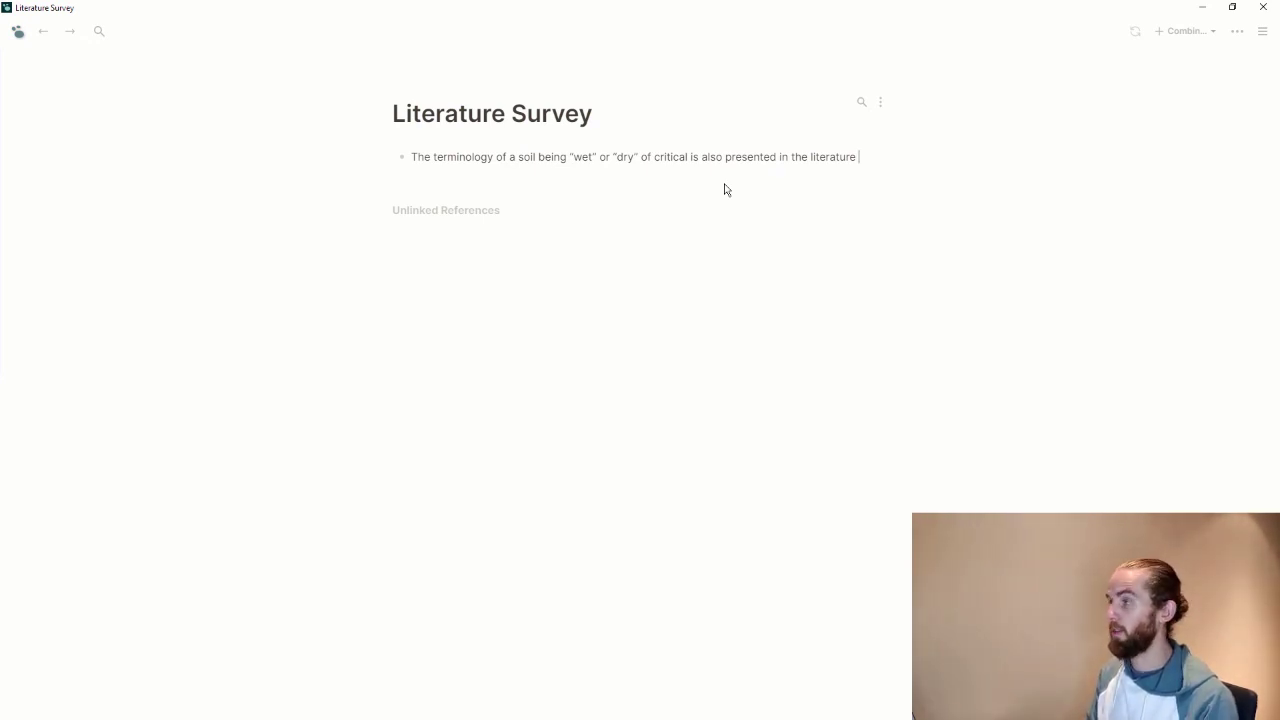
Add a parenthetical citation to Craig's soil mechanics via the /zotero command, searching 'cra'
text(()
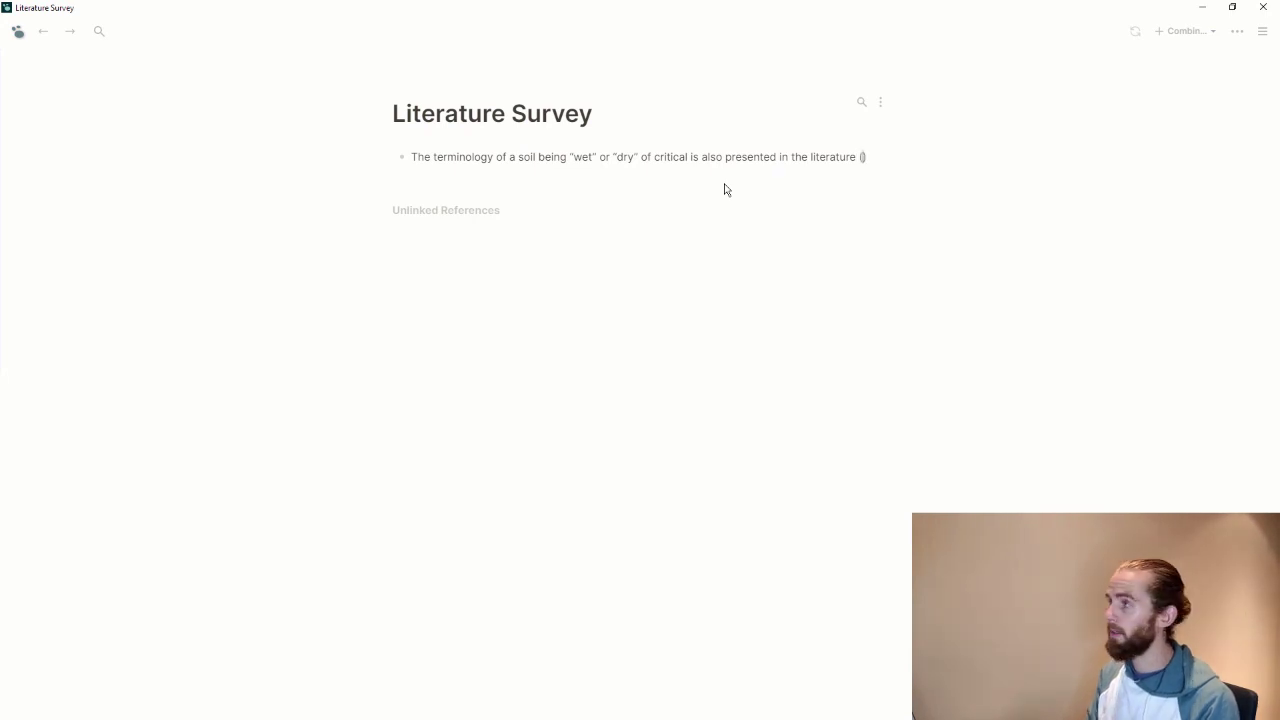
text(@)
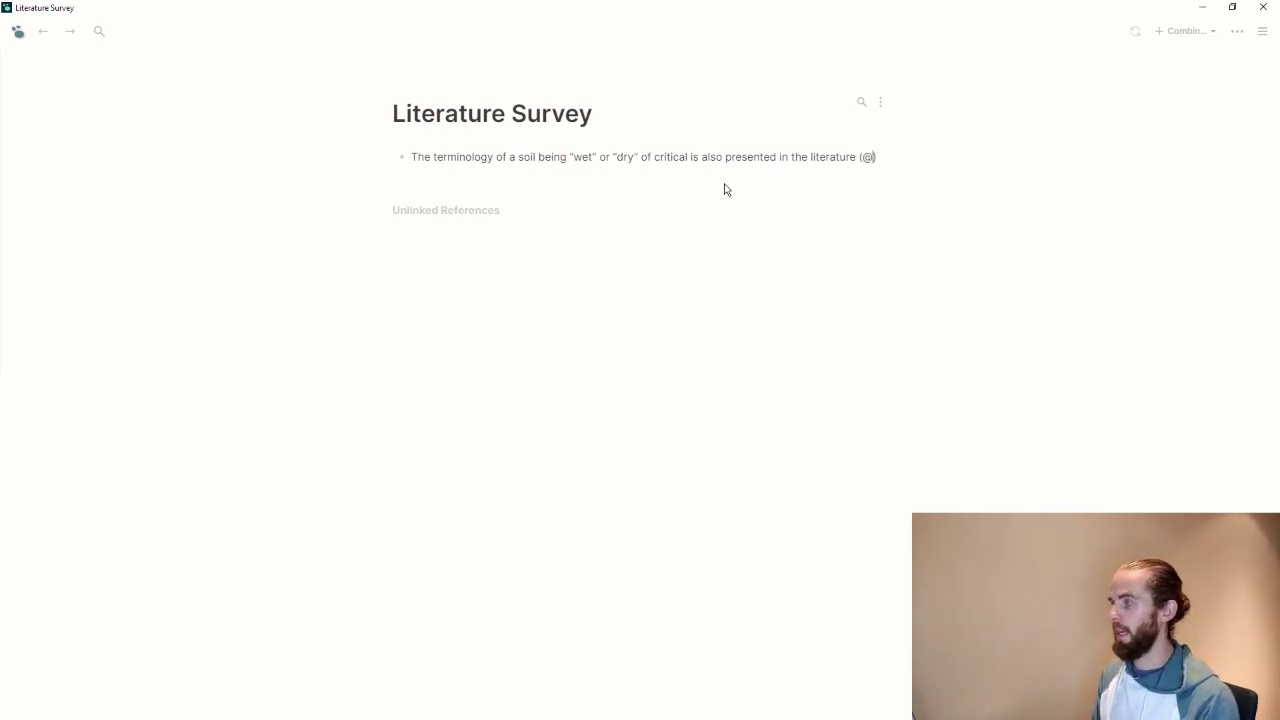
key(BackSpace)
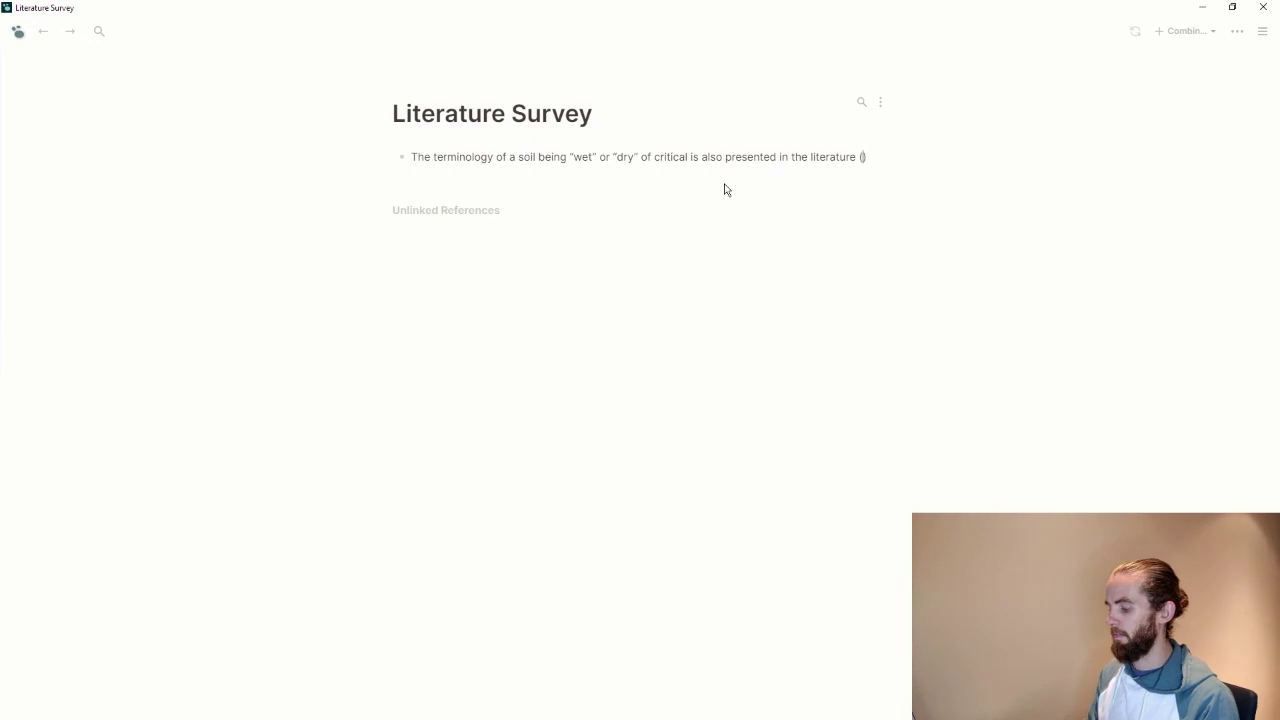
text(/zotero)
key(Return)
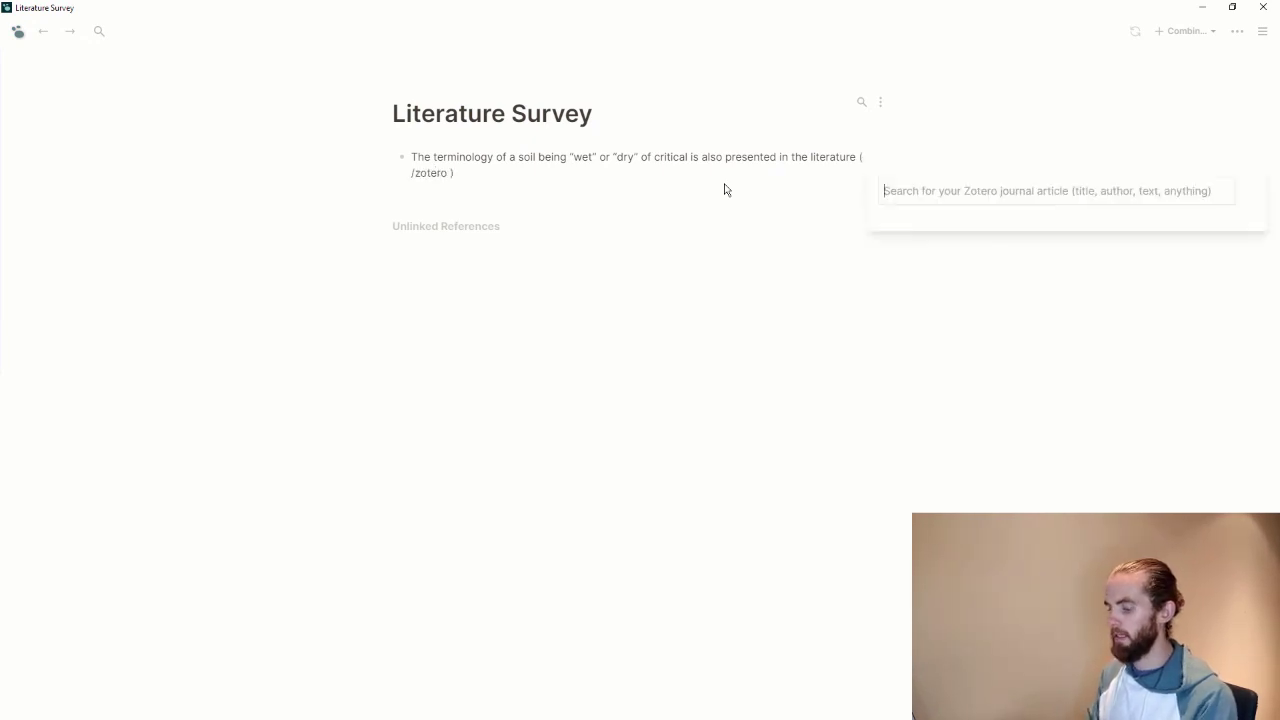
text(crai)
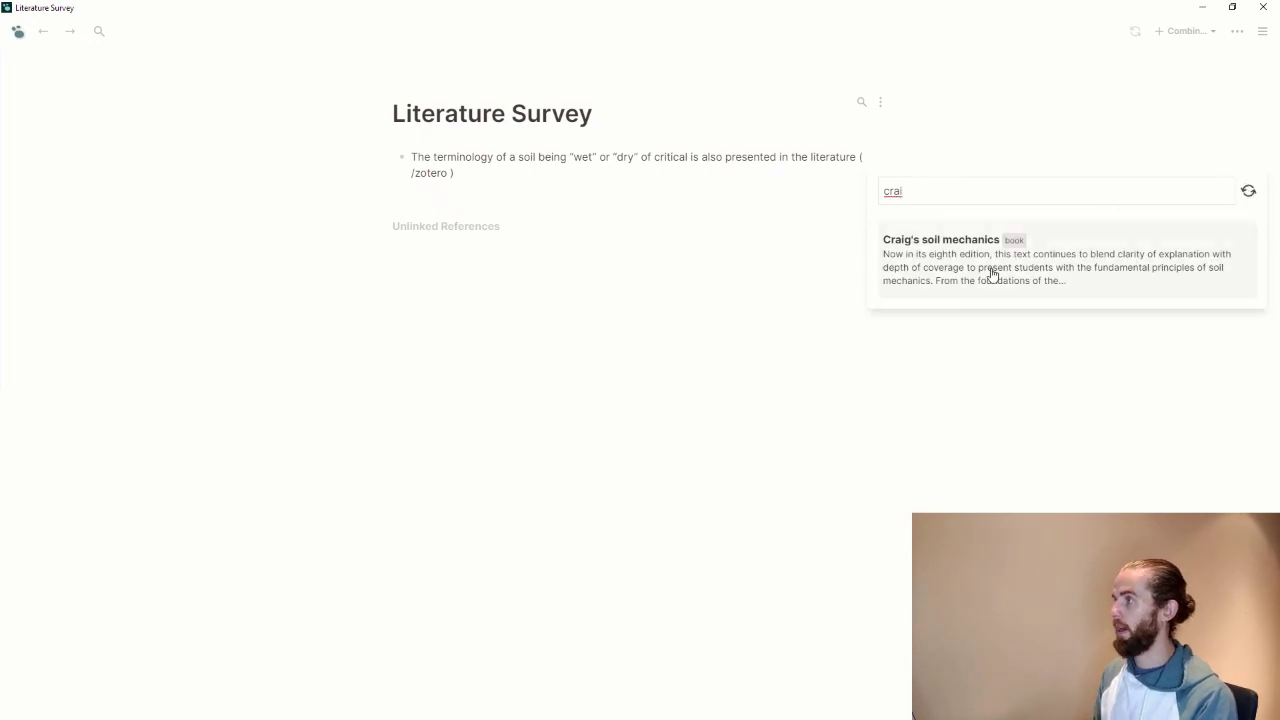
click(992, 274)
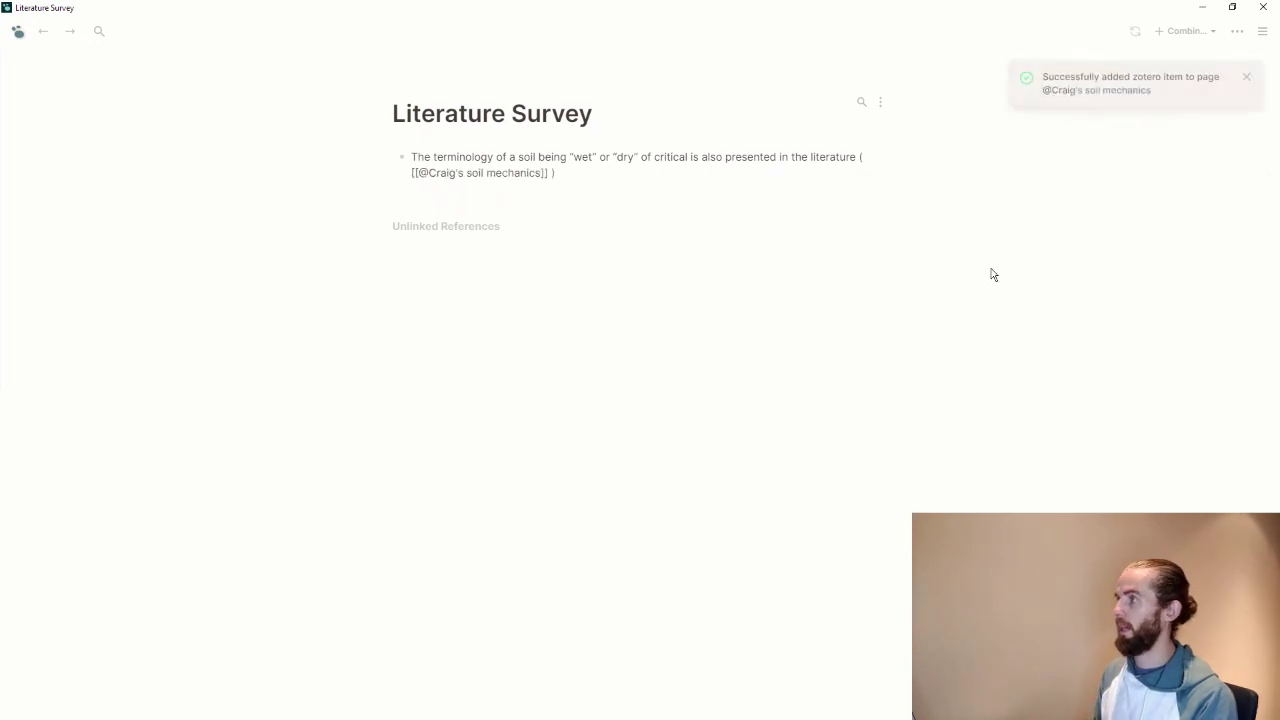